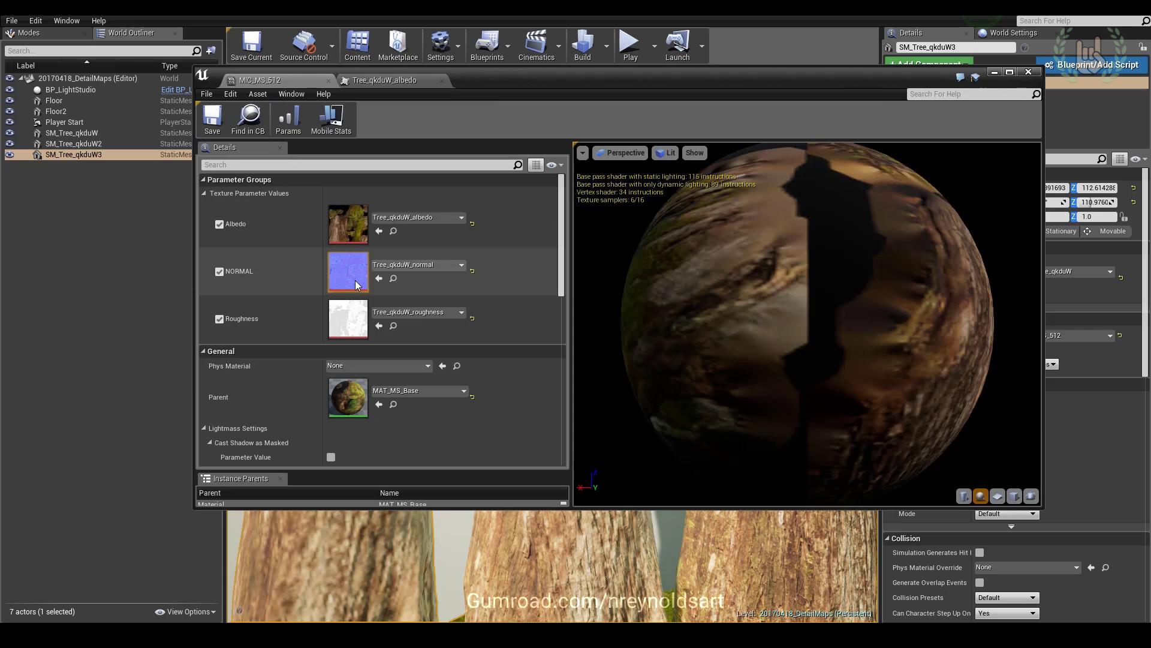
- Inspect the Tree_qkduW_roughness texture used by MIC_MS_512, close the editor window and deselect the tree
left_click(268, 81)
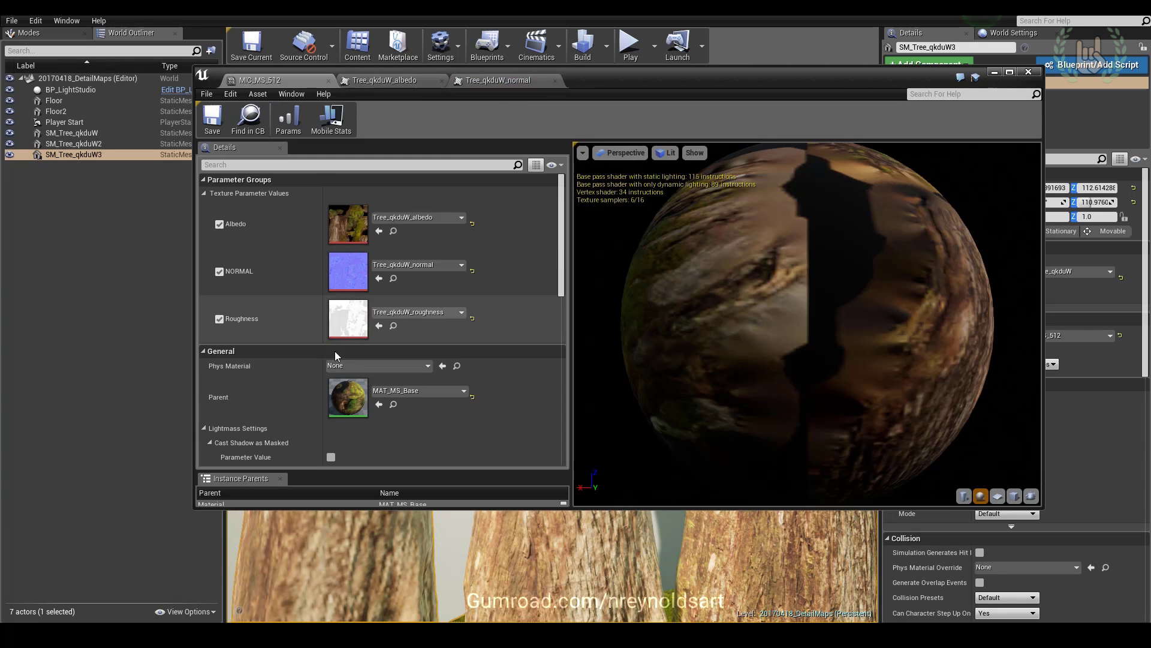
double_click(348, 318)
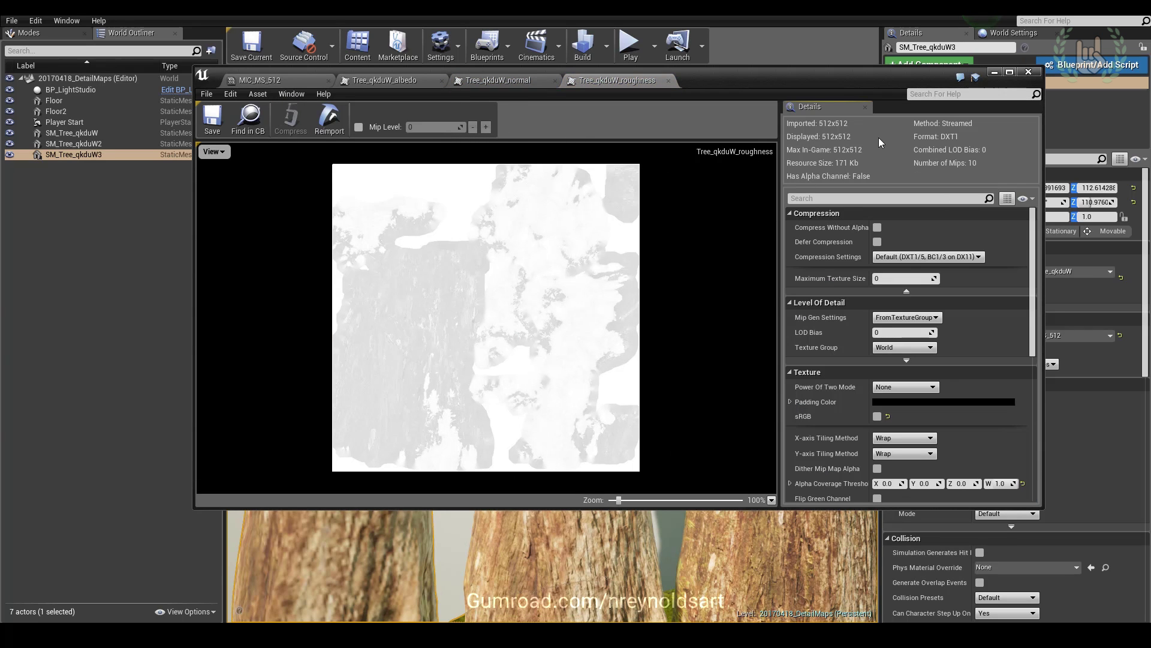
left_click(1029, 73)
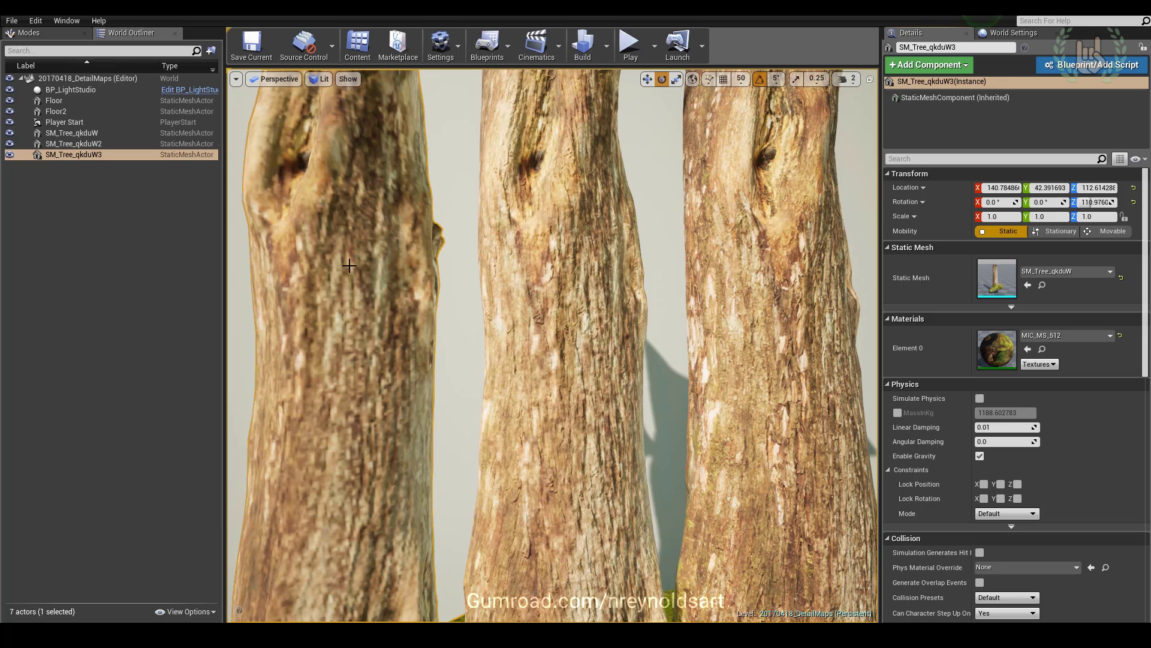
left_click(481, 348)
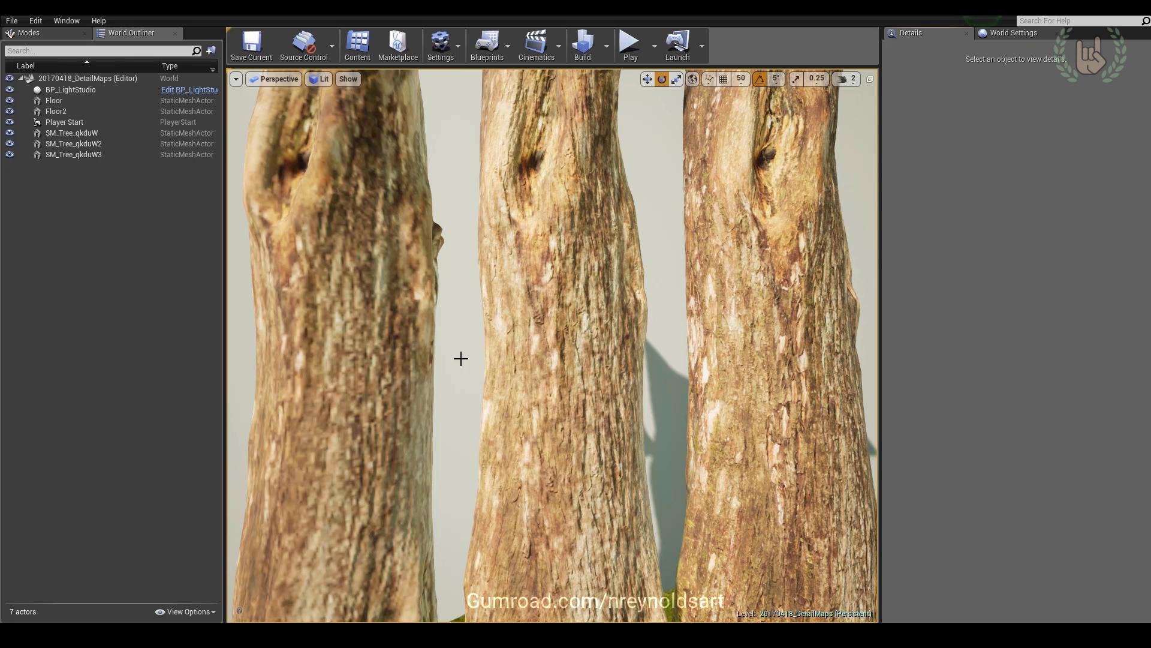
- Open the MIC_8k material instance of SM_Tree_qkduW and enable its Albedo, NORMAL and Roughness texture parameters
left_click(734, 292)
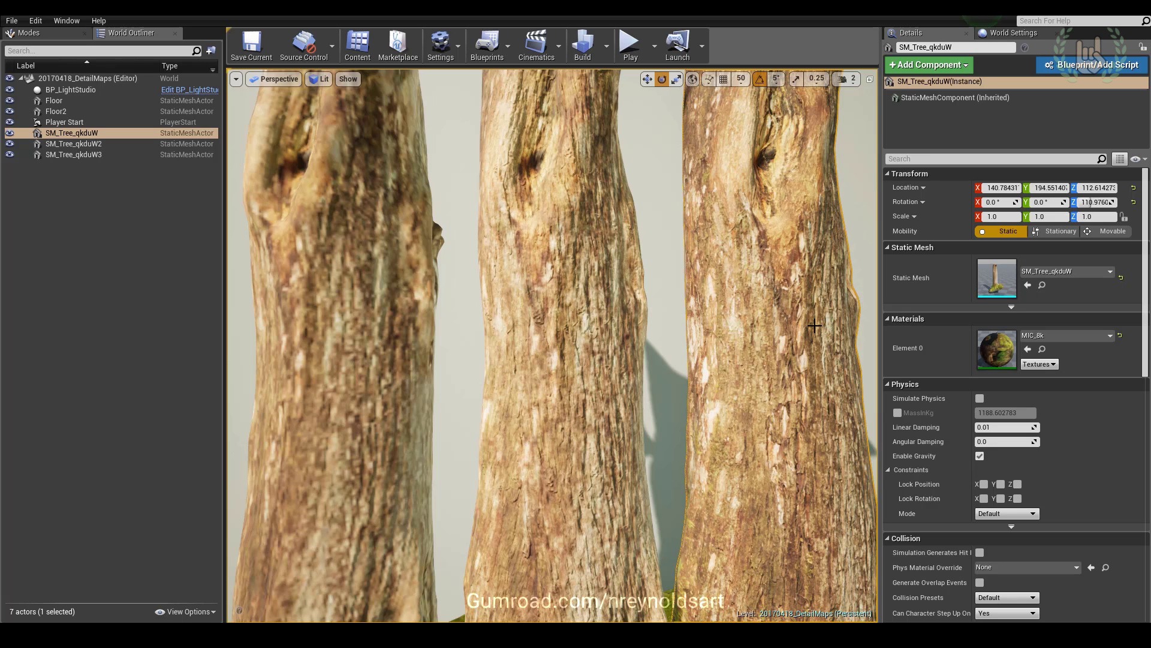
double_click(997, 349)
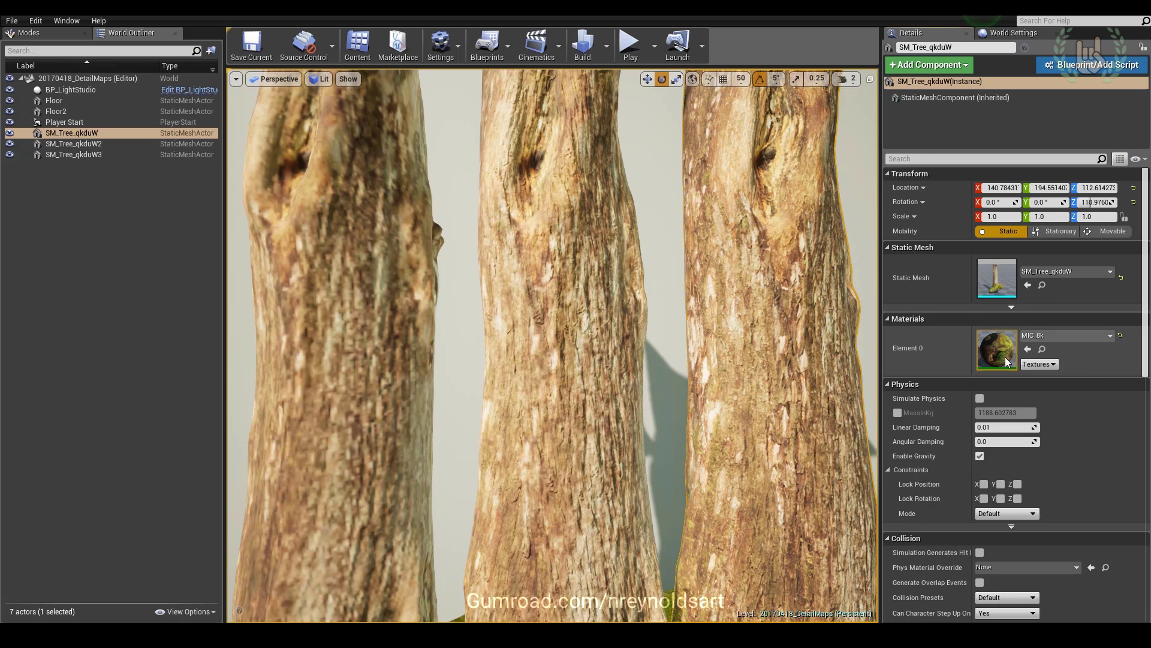
left_click_drag(737, 84, 713, 314)
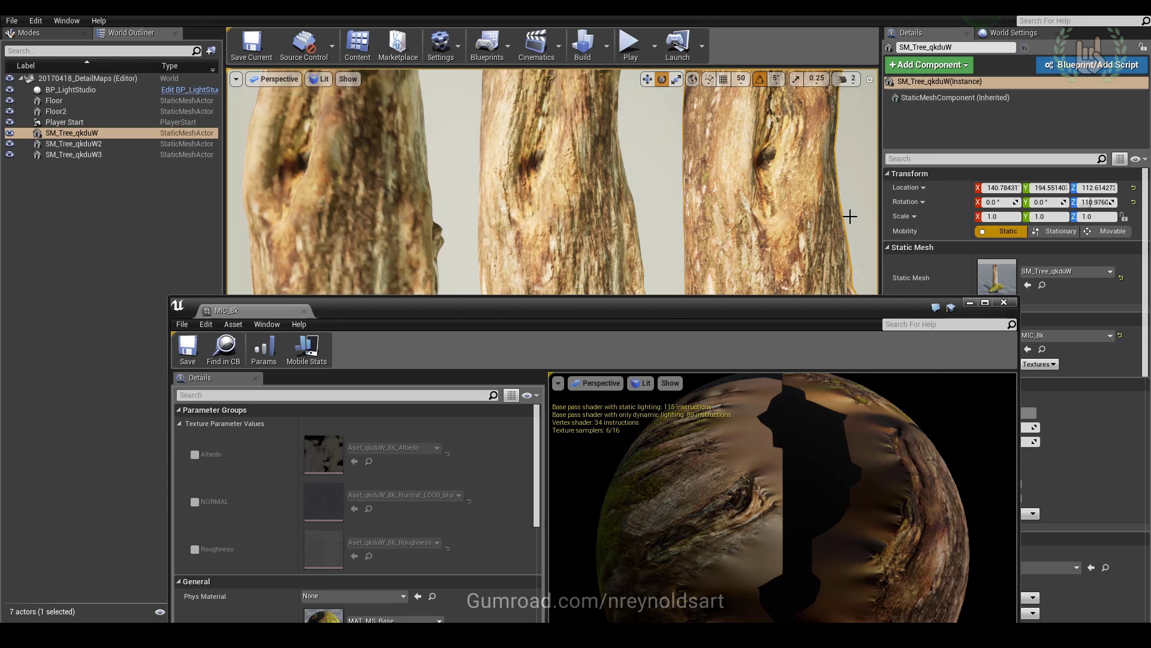
left_click(195, 454)
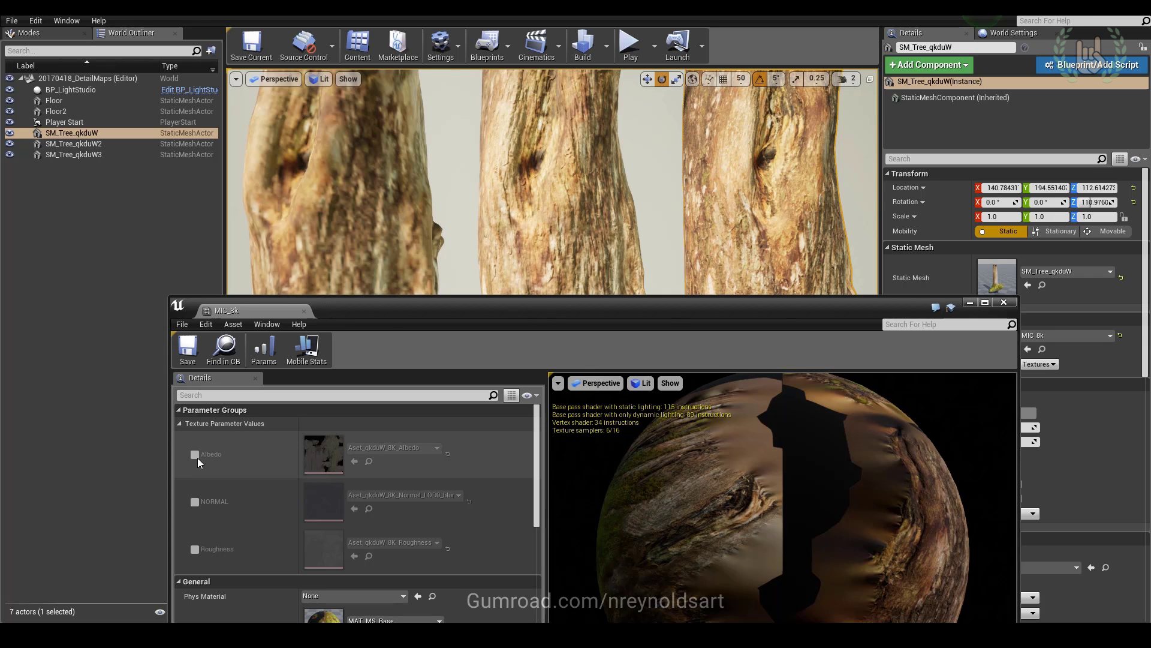
left_click(195, 502)
left_click(195, 549)
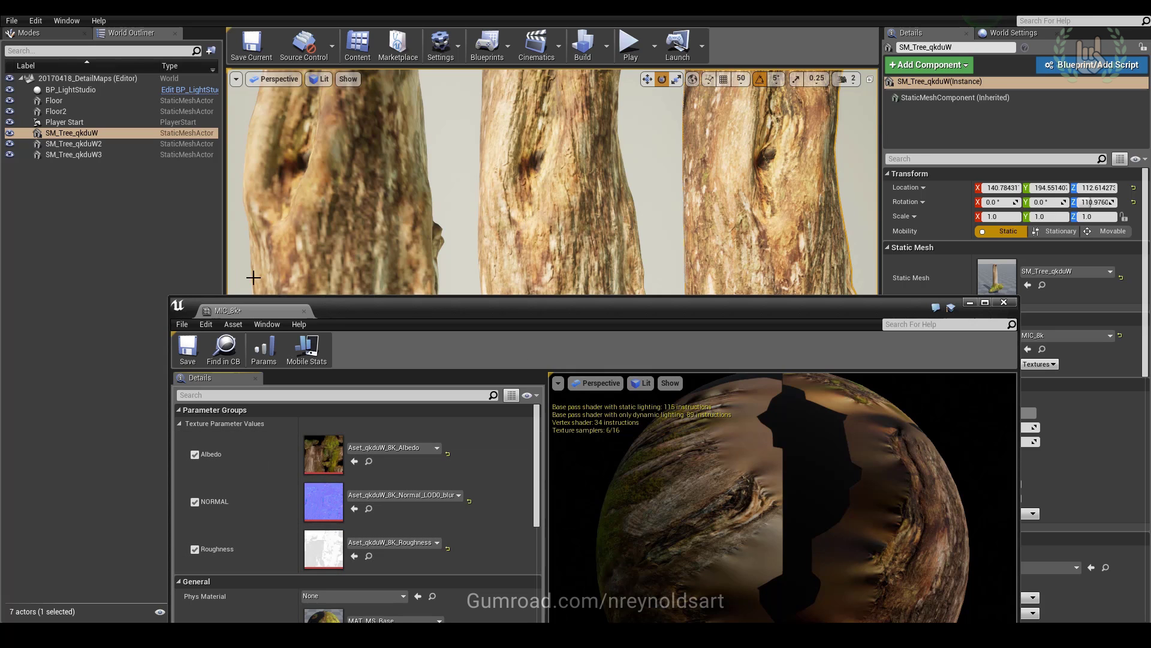
- Inspect the 8K albedo, normal and roughness textures assigned in MIC_8k, and close the editor window
double_click(323, 450)
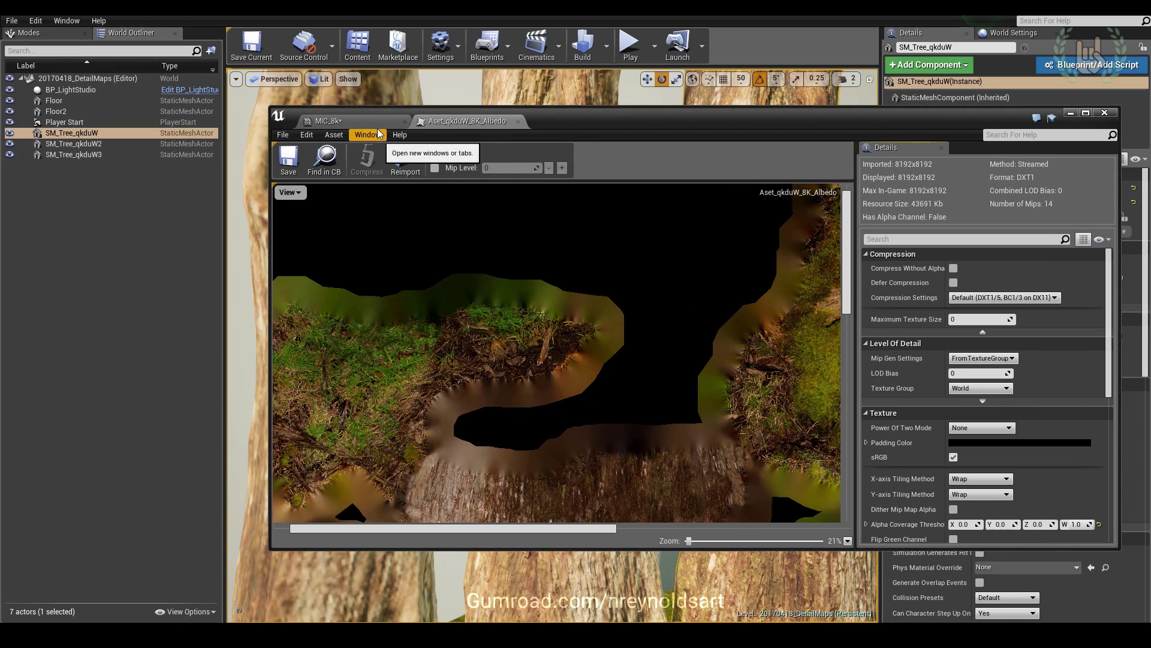
left_click(328, 121)
double_click(425, 318)
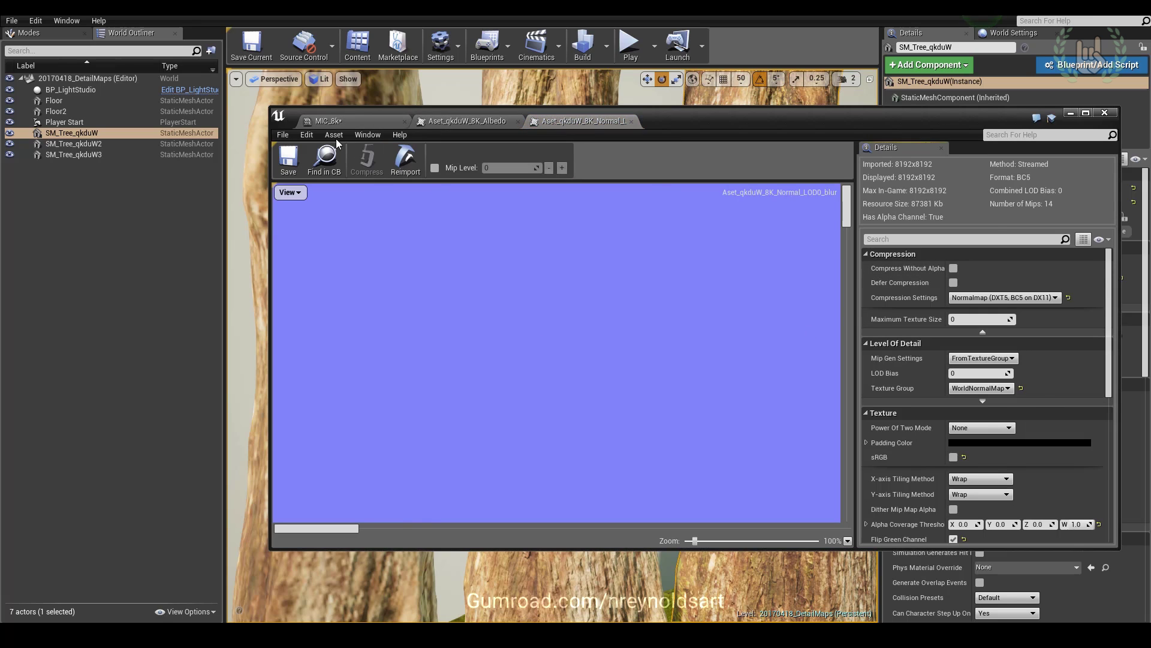
left_click(328, 120)
double_click(419, 357)
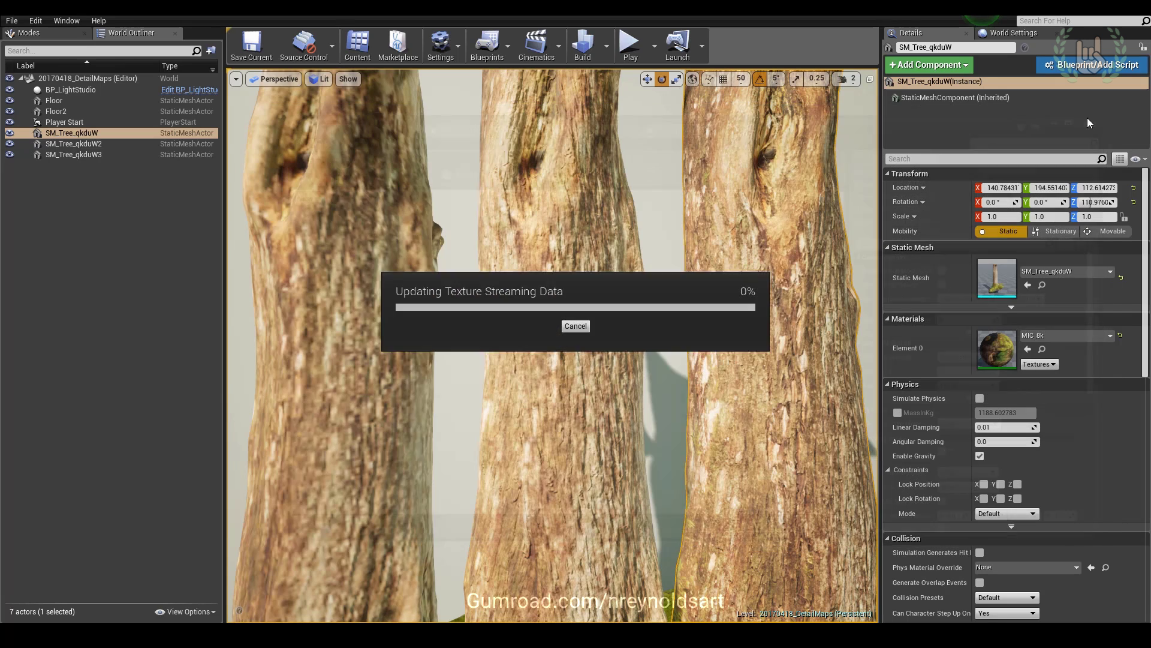
left_click(1104, 113)
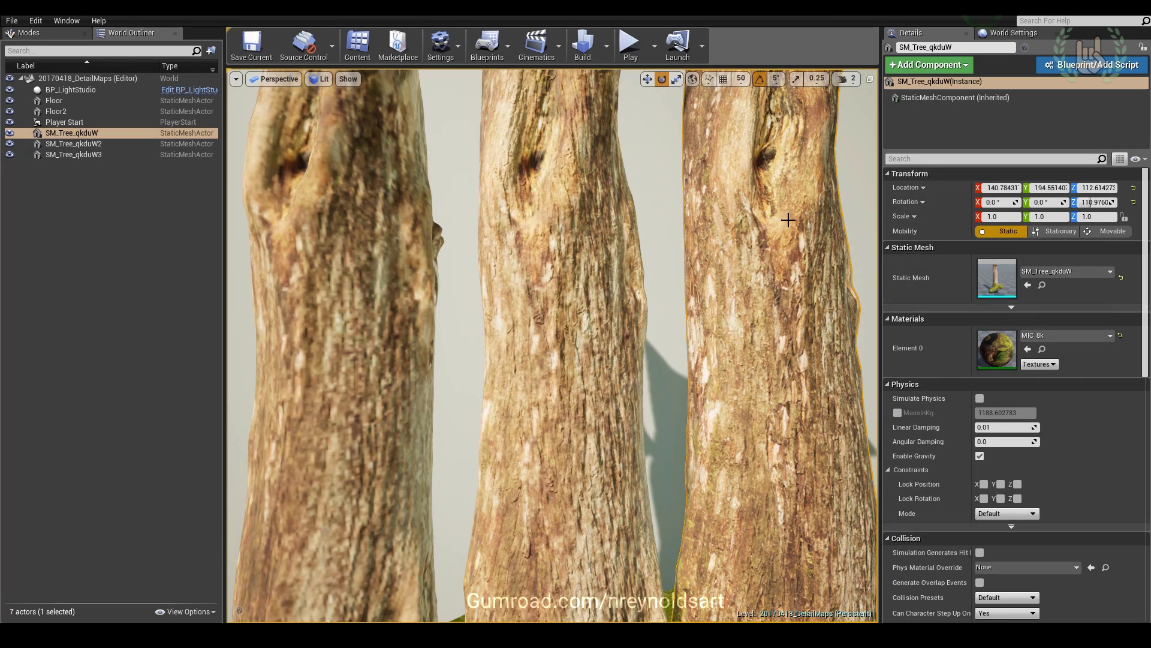
- Compare the three tree trunks by selecting the 512, 8K and detail-mapped versions in turn
left_click(364, 227)
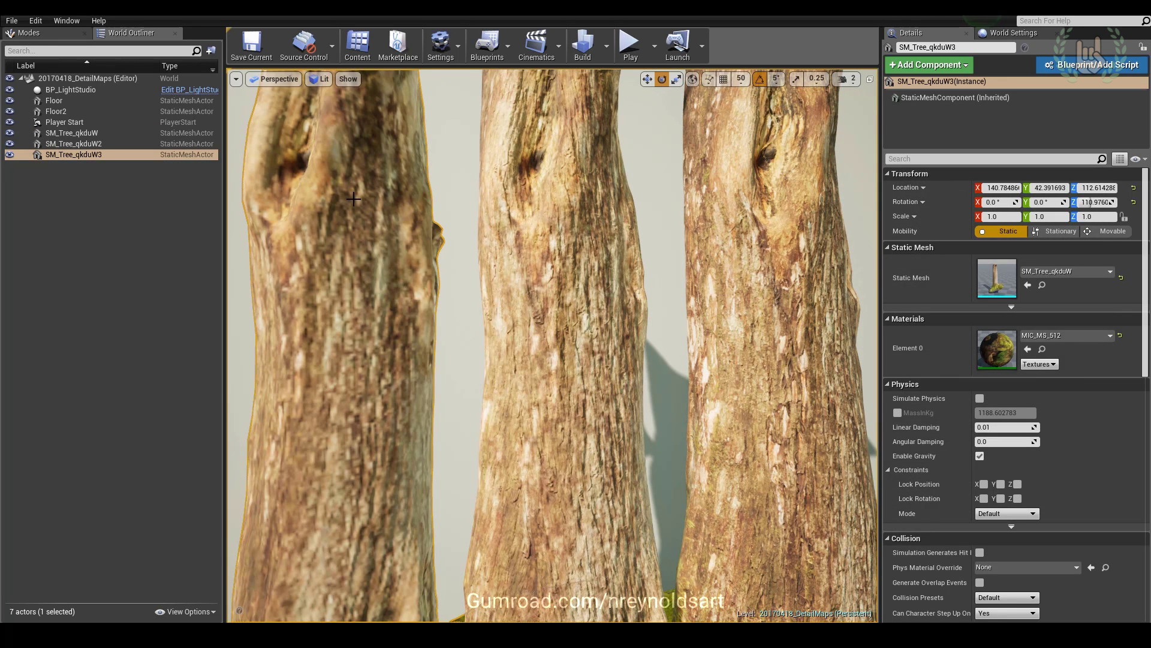
left_click(786, 195)
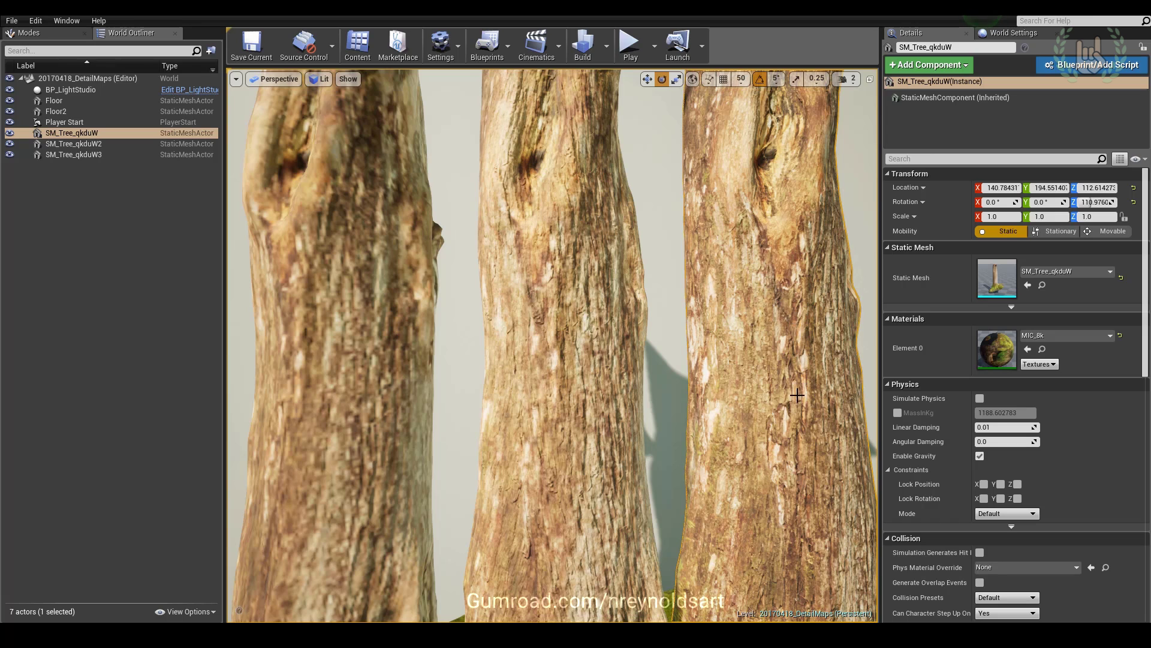
left_click(311, 253)
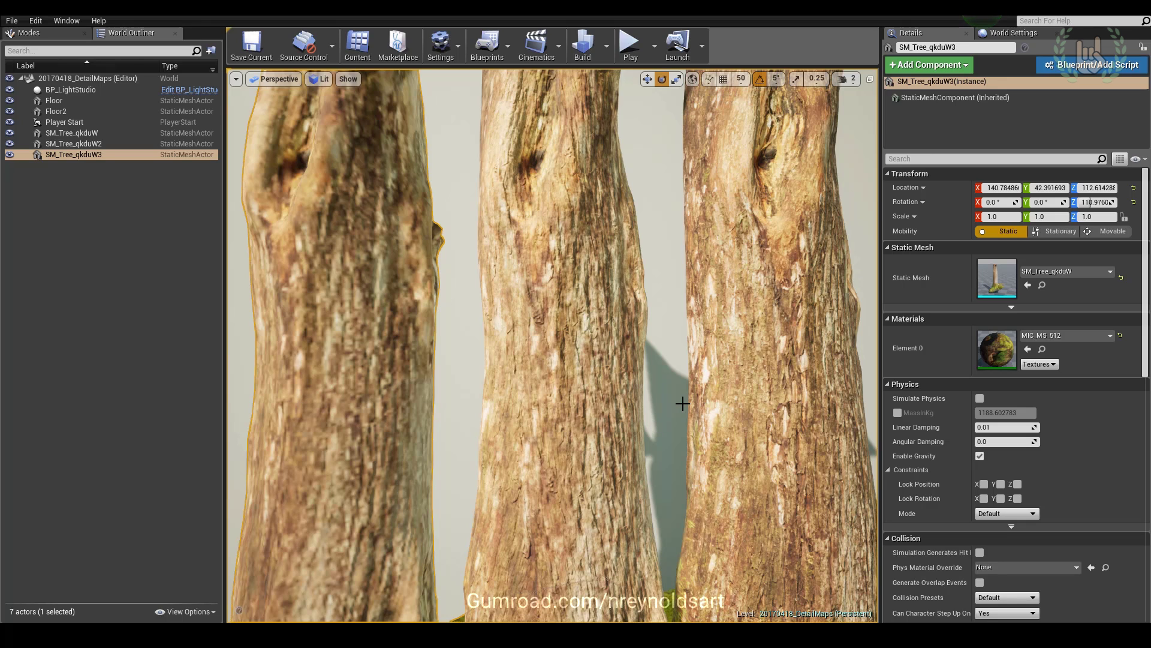
left_click(539, 248)
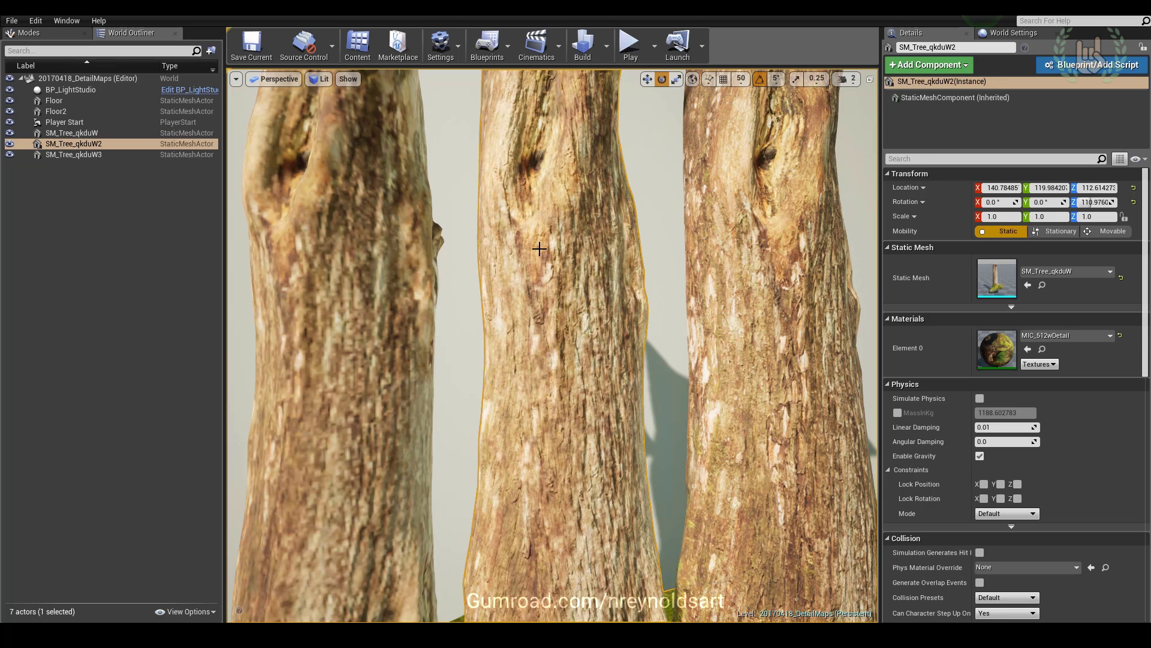
left_click(339, 223)
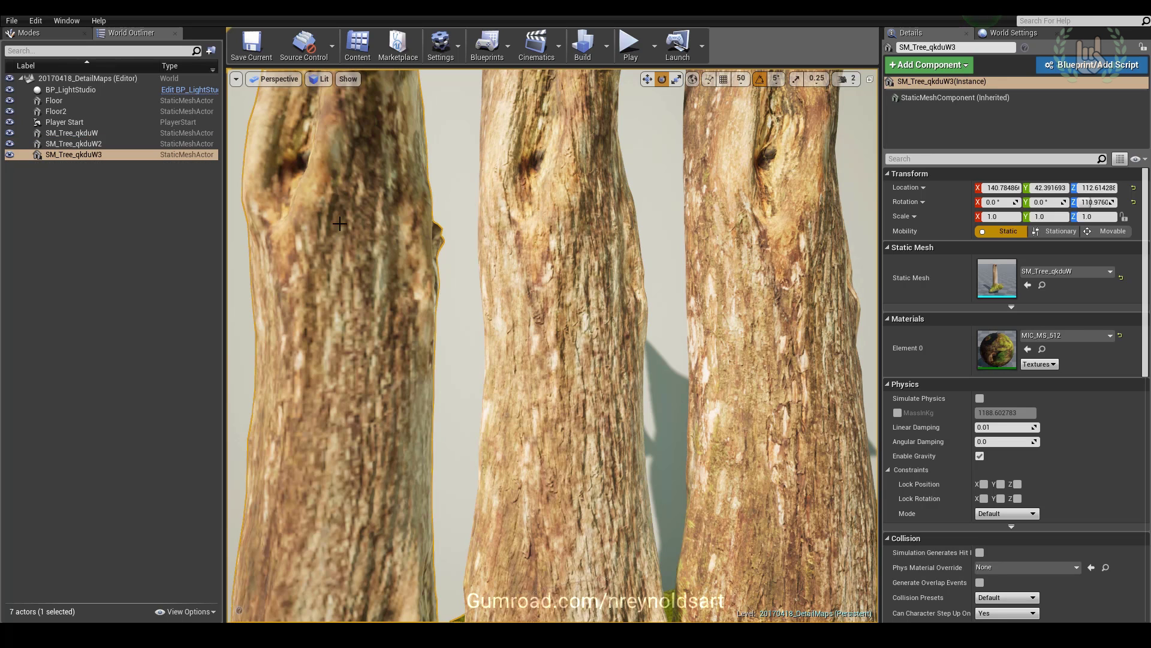
left_click(553, 273)
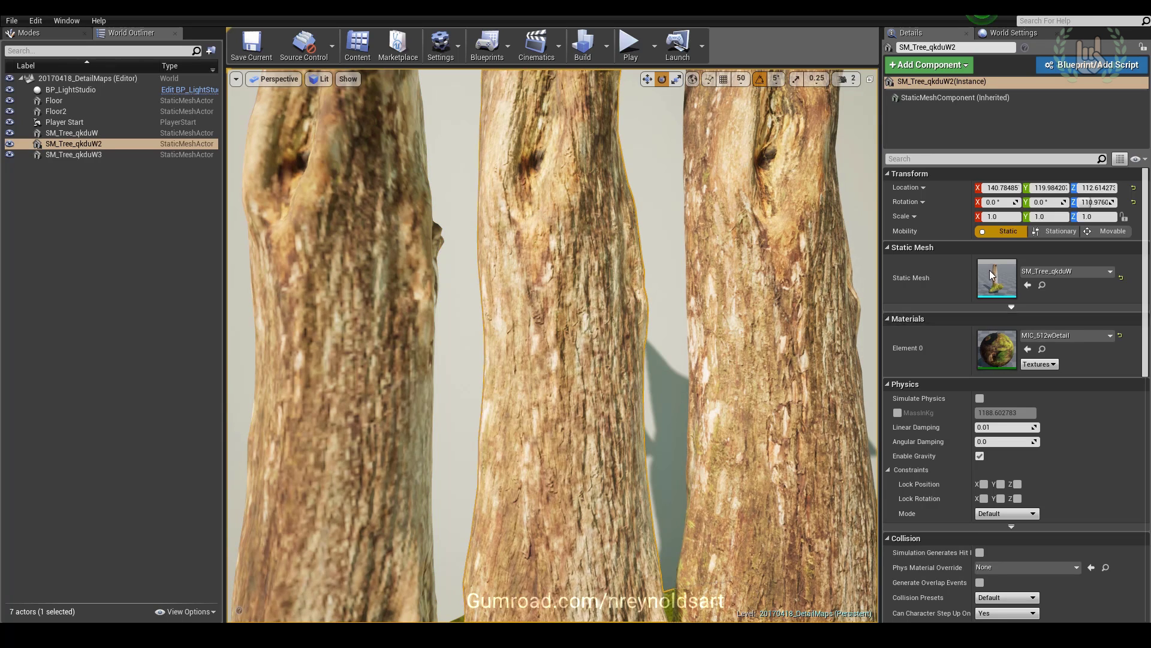
- Open the MIC_512wDetail instance of SM_Tree_qkduW2 and its parent material MAT_MS_BaseDetailMaps in a maximized editor
double_click(1003, 350)
scroll(631, 329, "down", 5)
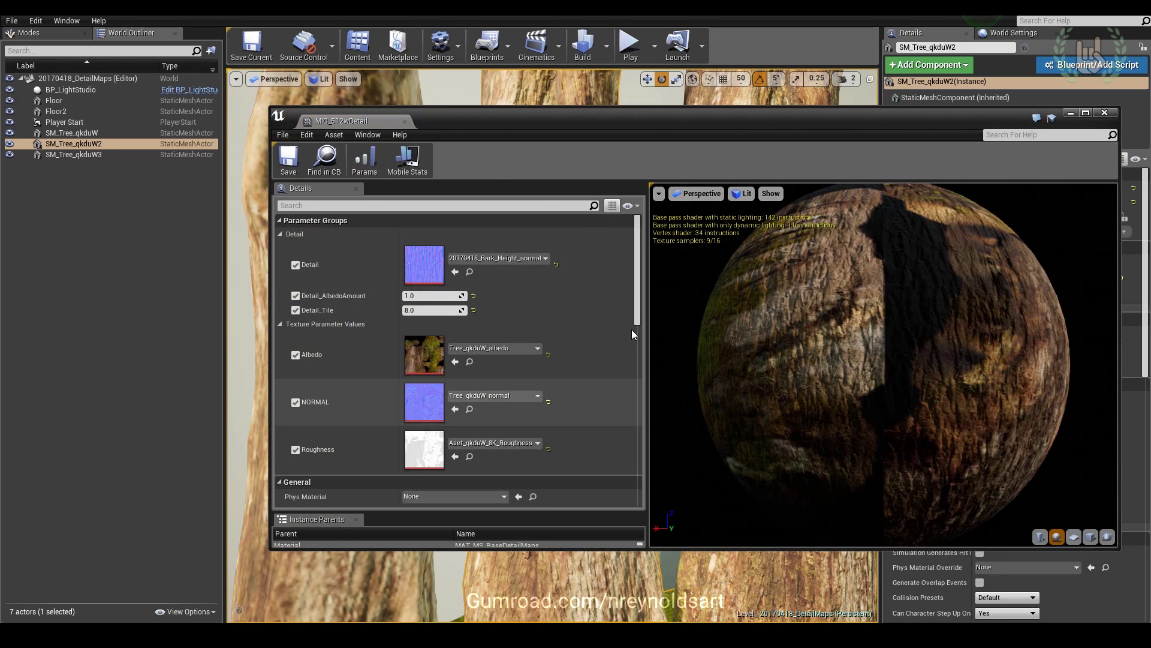
double_click(418, 404)
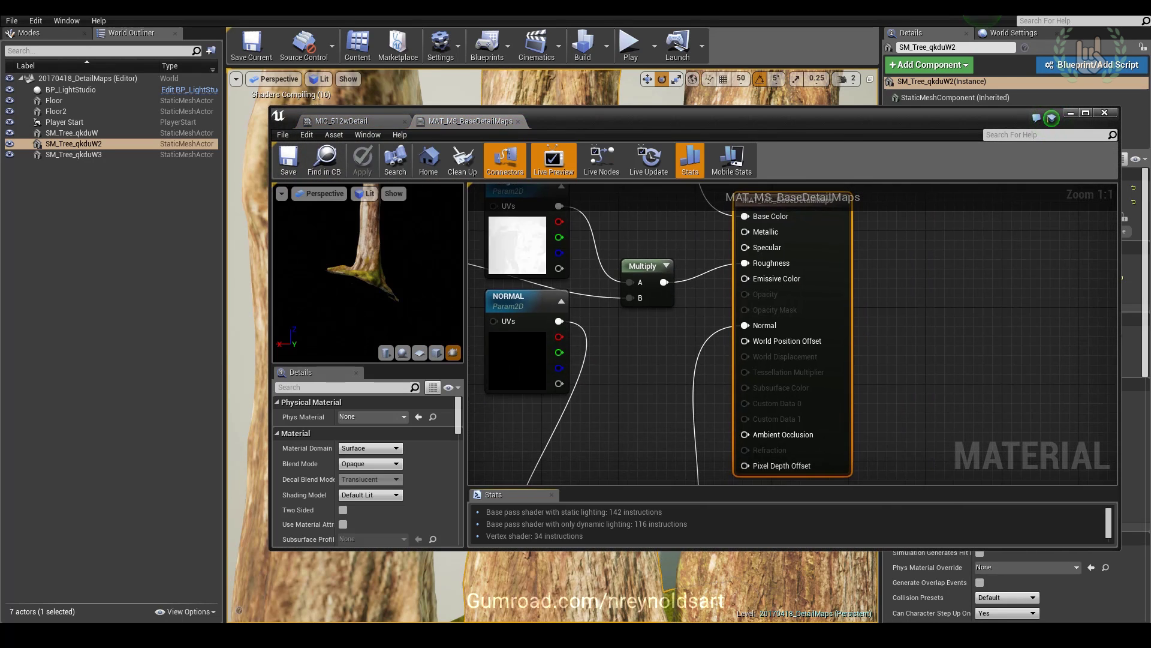
left_click_drag(676, 117, 570, 99)
double_click(571, 99)
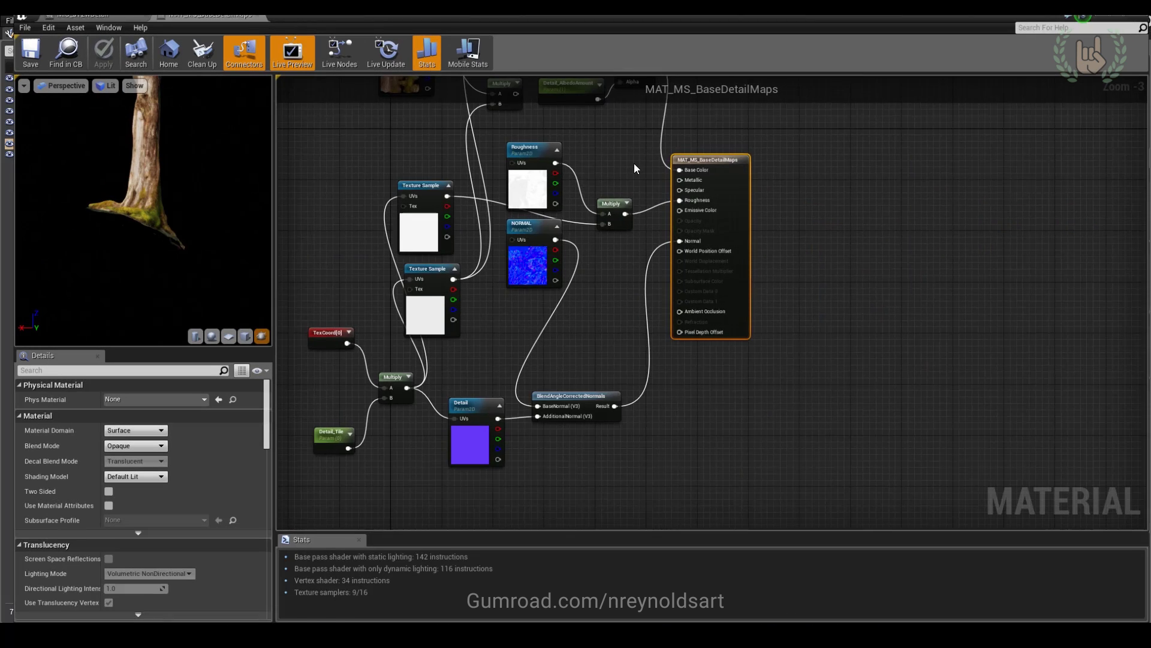
- Spread out the Texture Sample, Detail and BlendAngleCorrectedNormals nodes in the MAT_MS_BaseDetailMaps graph
scroll(540, 335, "down", 1)
left_click_drag(586, 407, 574, 370)
left_click(543, 319)
left_click_drag(542, 318, 618, 424)
left_click_drag(626, 378, 525, 383)
left_click_drag(656, 246, 610, 393)
left_click_drag(683, 425, 605, 472)
- Line up the 20170418_Bark_Height_Albedo Texture Sample in a column above the other Texture Sample and Detail nodes
left_click_drag(446, 331, 801, 507)
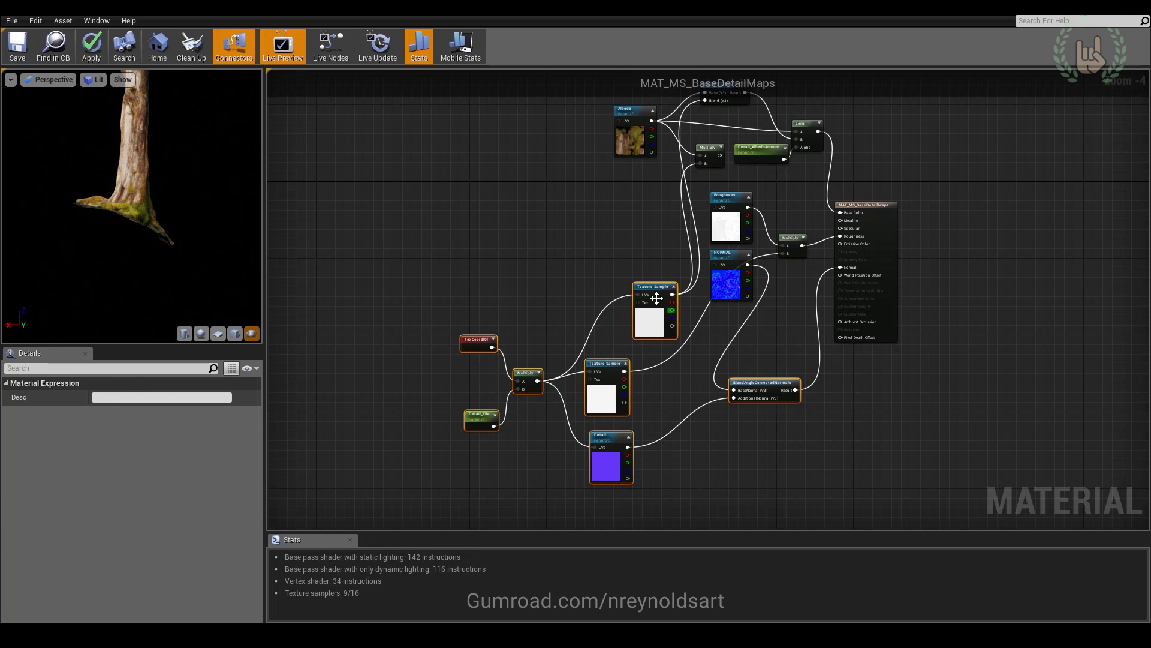
left_click(653, 327)
left_click_drag(654, 327, 633, 229)
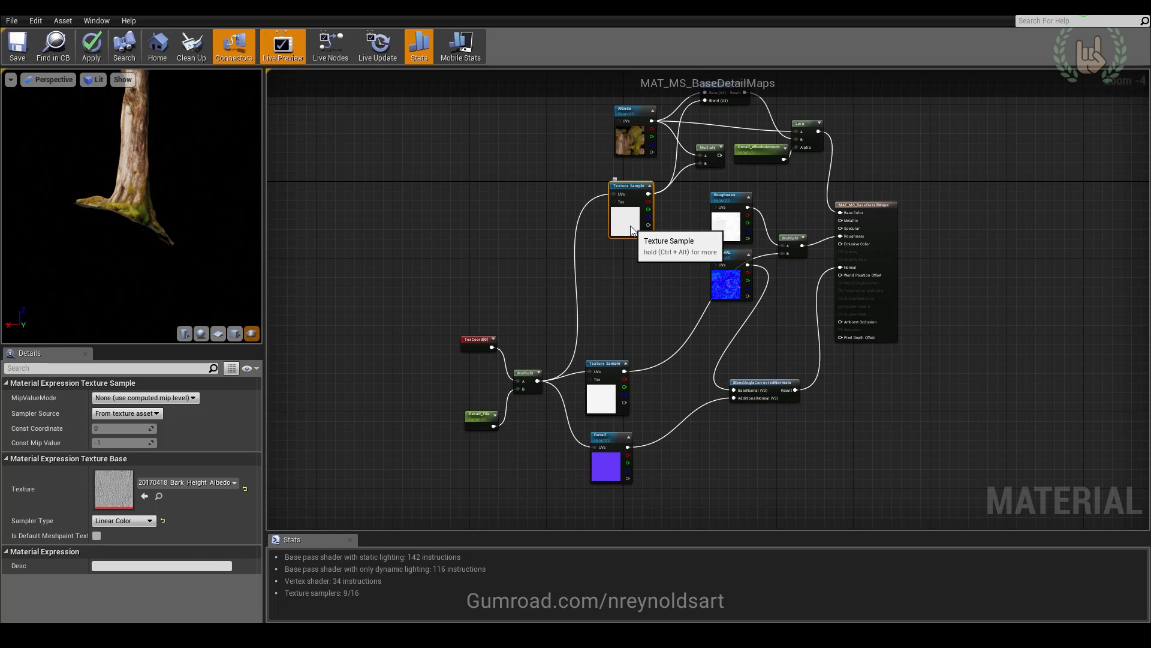
right_click_drag(641, 257, 627, 318)
left_click_drag(626, 277, 600, 356)
right_click_drag(618, 391, 601, 271)
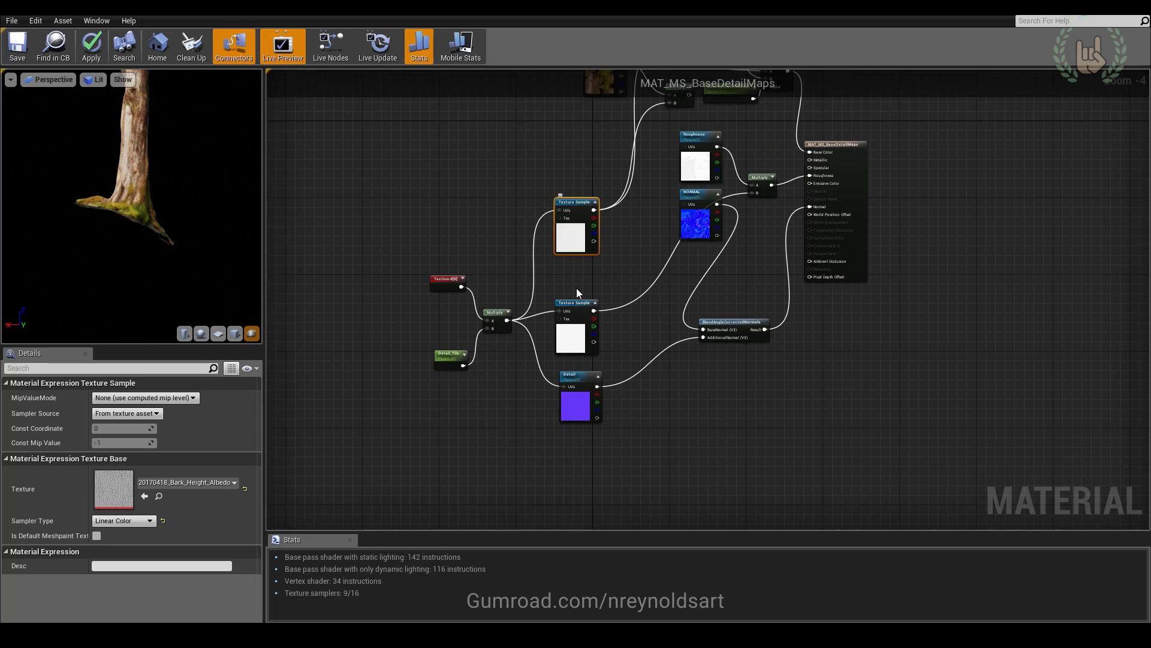
left_click_drag(568, 245, 574, 269)
- Move the detail texture and tiling nodes away from the base maps, lower BlendAngleCorrectedNormals and raise the Albedo node
left_click_drag(388, 252, 590, 449)
left_click_drag(563, 409, 423, 414)
right_click_drag(627, 371, 612, 471)
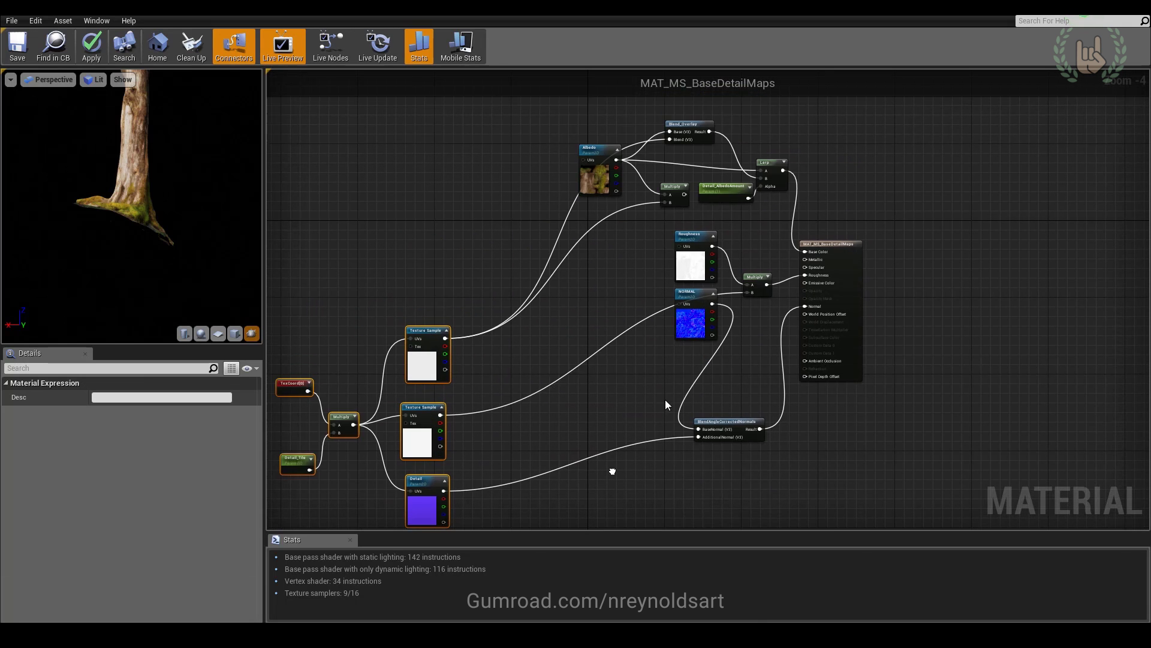
left_click_drag(727, 435, 621, 481)
right_click_drag(689, 315, 668, 376)
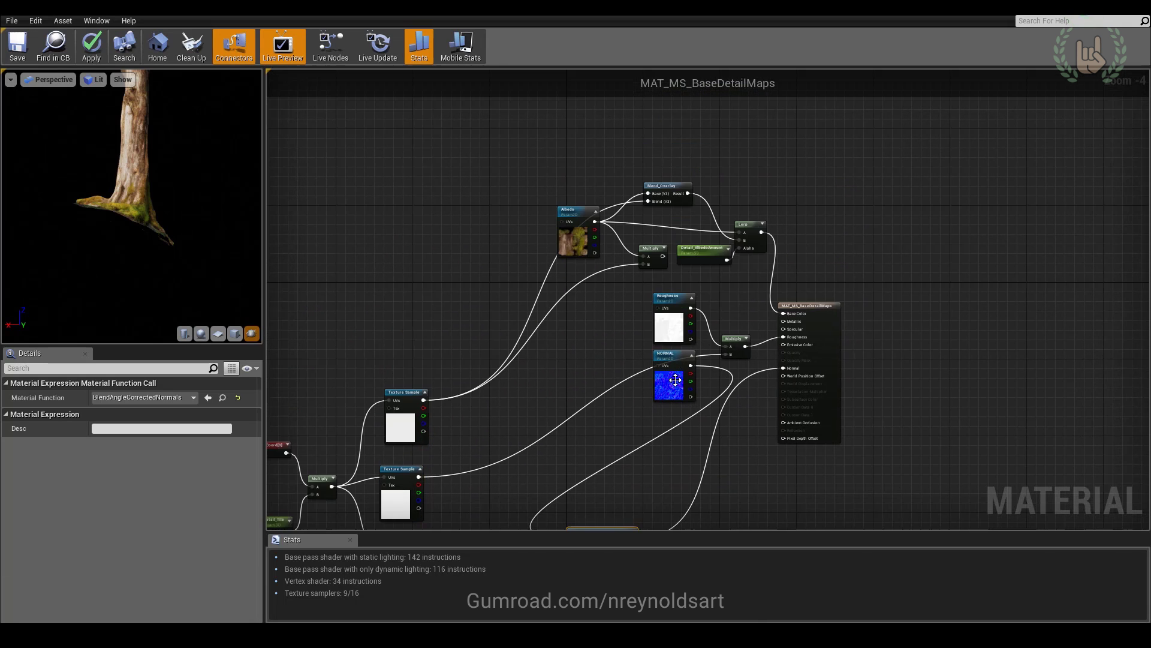
left_click_drag(572, 236, 552, 149)
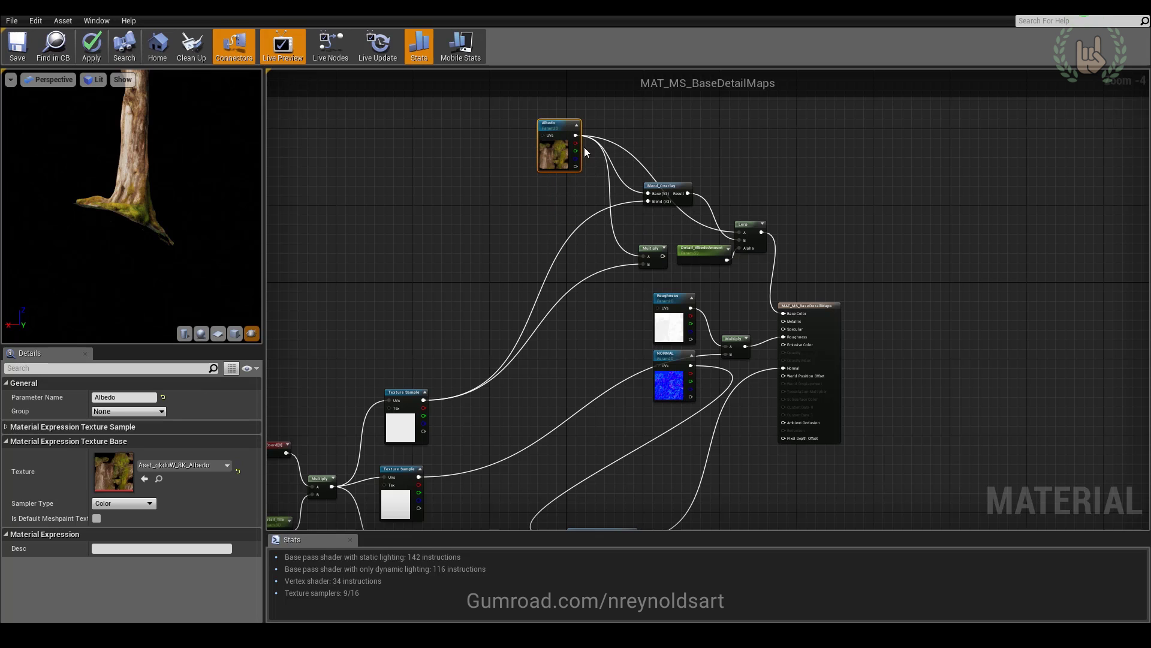
- Connect the Albedo, Roughness and NORMAL nodes directly to the material's Base Color, Roughness and Normal inputs
left_click_drag(575, 135, 785, 314)
left_click_drag(692, 309, 785, 336)
left_click_drag(693, 364, 790, 367)
- Uncover the tree trunks in the level, save the material and select SM_Tree_qkduW3 for comparison
left_click_drag(1073, 12, 789, 418)
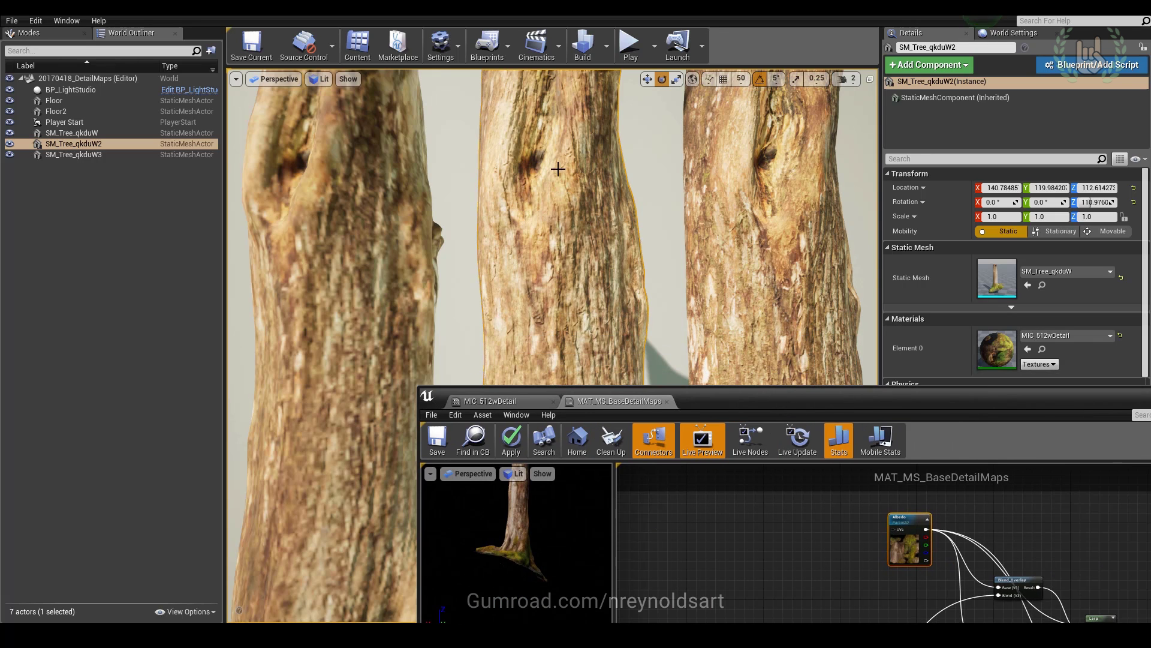
left_click(437, 440)
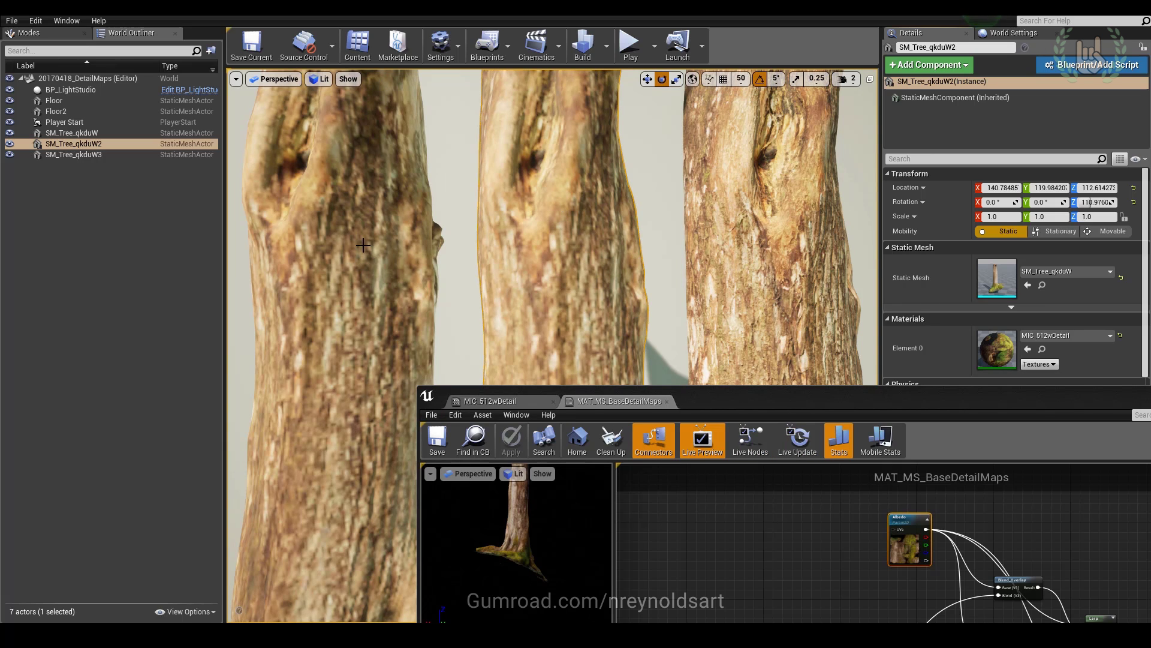
left_click(314, 279)
- Open the 20170418_Bark_Normal texture assigned to the Detail node of MAT_MS_BaseDetailMaps for inspection
left_click_drag(741, 402, 541, 392)
left_click_drag(628, 406, 512, 129)
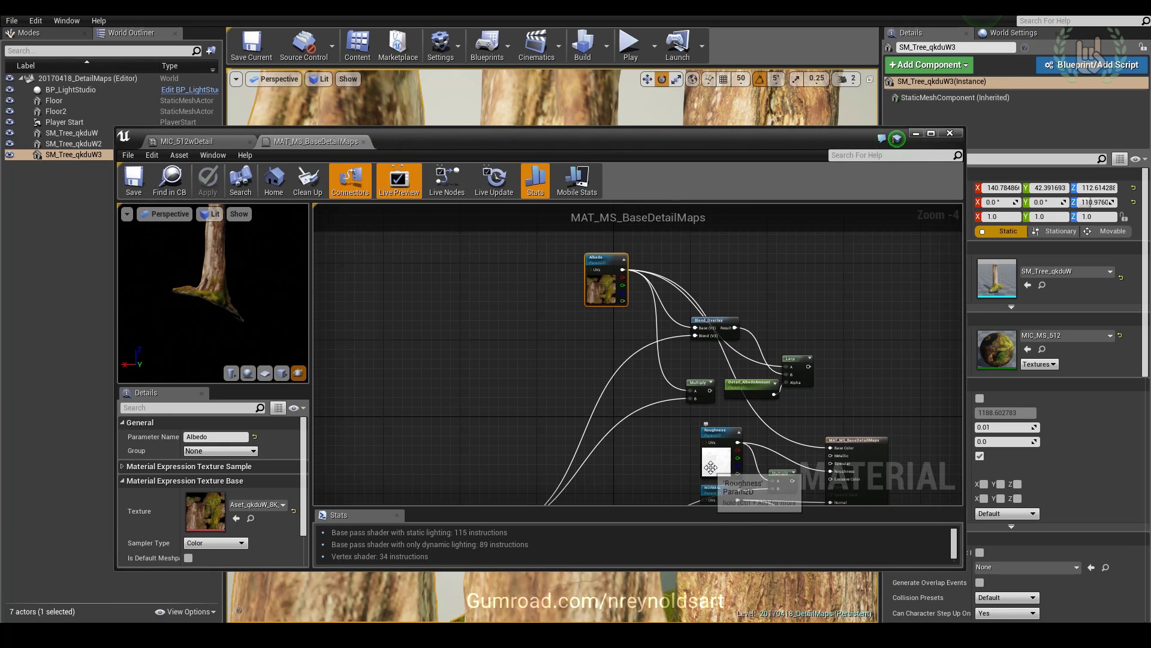
right_click_drag(735, 460, 816, 252)
left_click(533, 469)
double_click(212, 503)
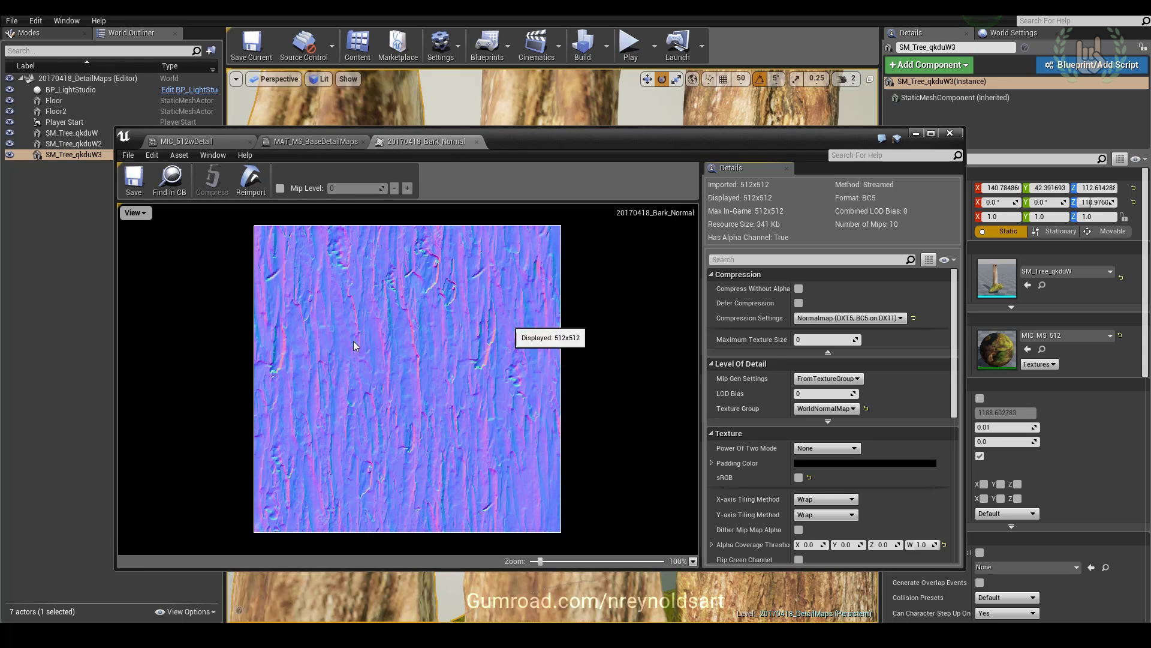
- Return to the MAT_MS_BaseDetailMaps graph and open the 20170418_Bark_Roughness texture from its Texture Sample node
left_click(216, 139)
left_click(276, 139)
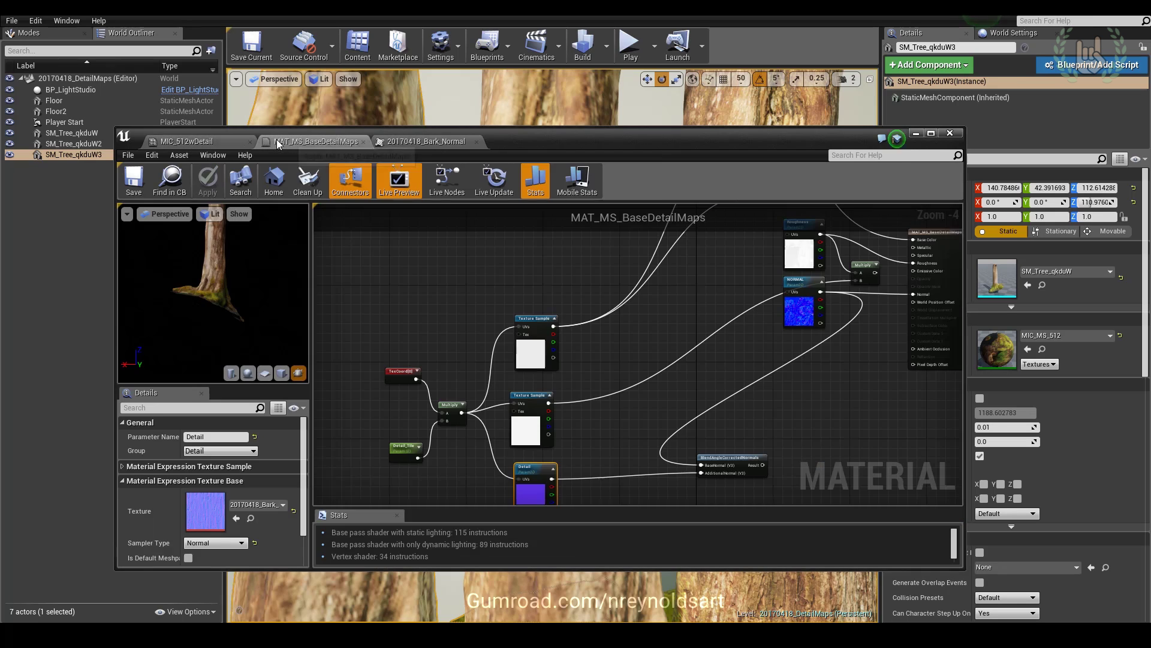
left_click(527, 434)
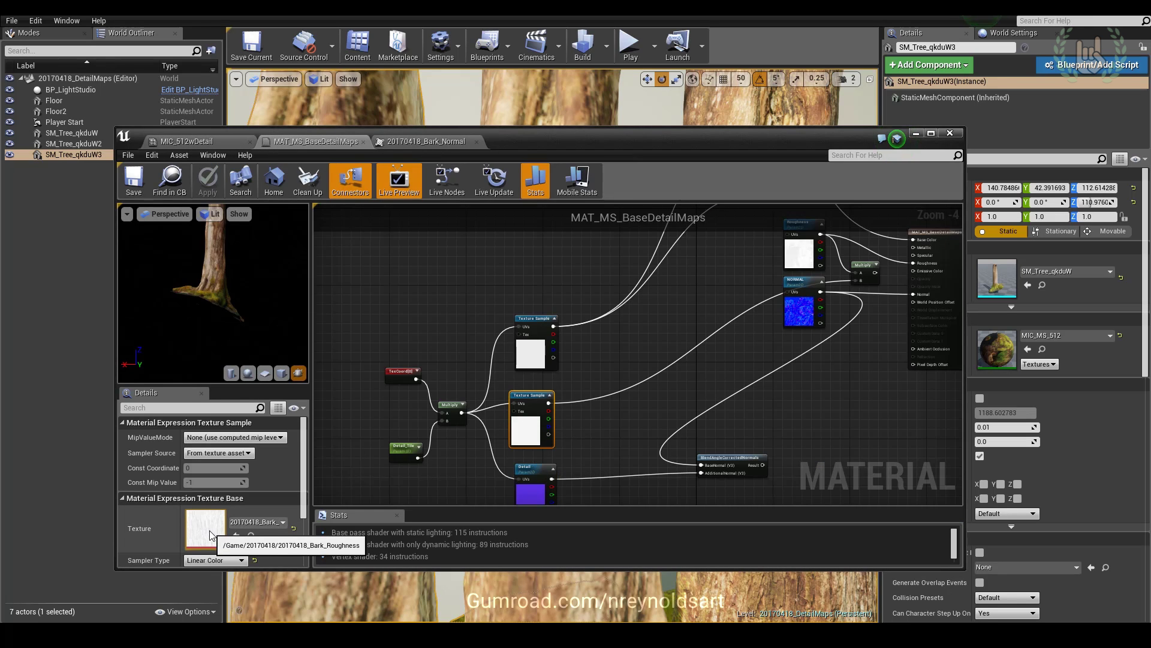
double_click(212, 537)
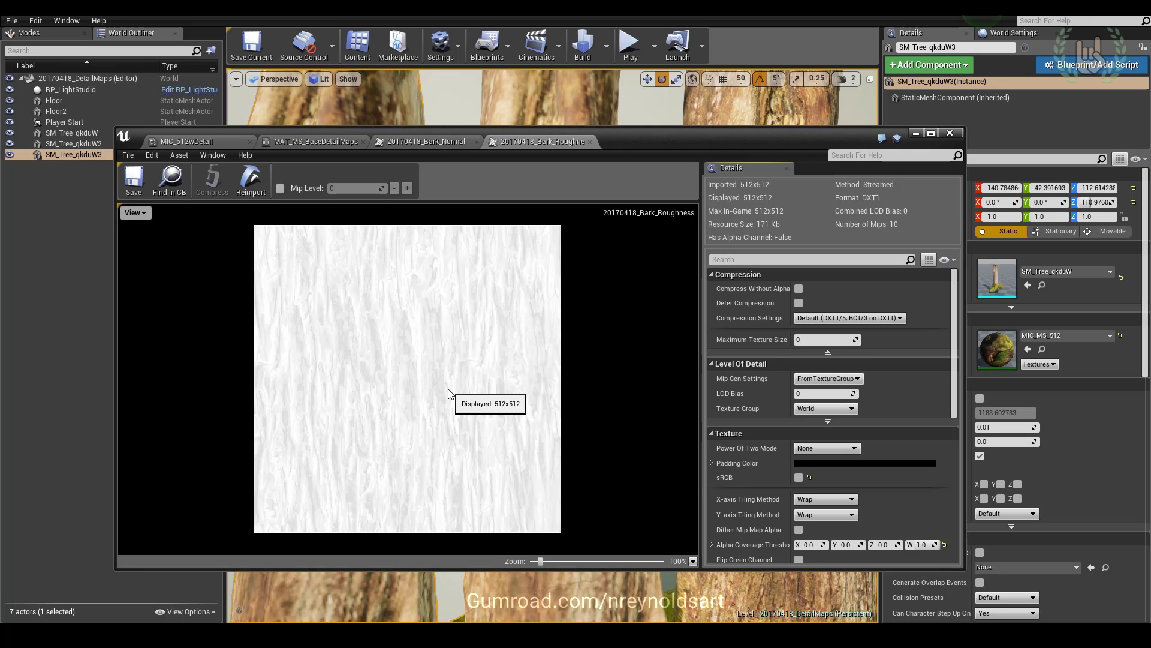
- Review the bark normal and roughness textures, and open the 20170418_Bark_Height_Albedo texture from its Texture Sample in the MAT_MS_BaseDetailMaps graph
left_click(437, 141)
left_click(531, 143)
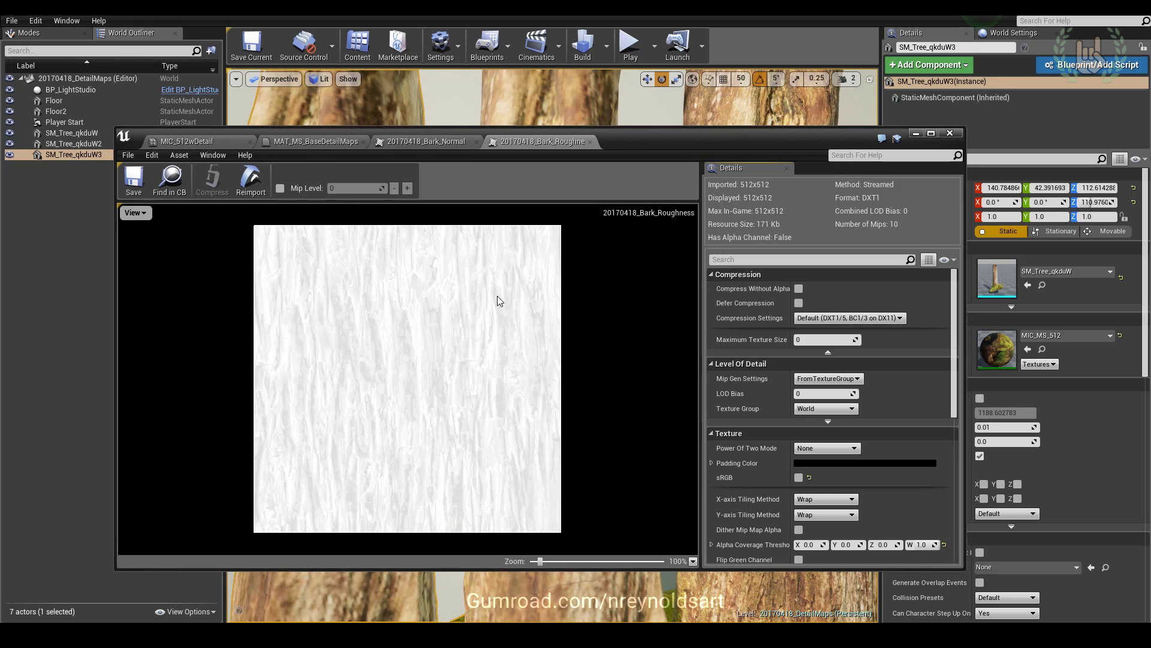
left_click(315, 144)
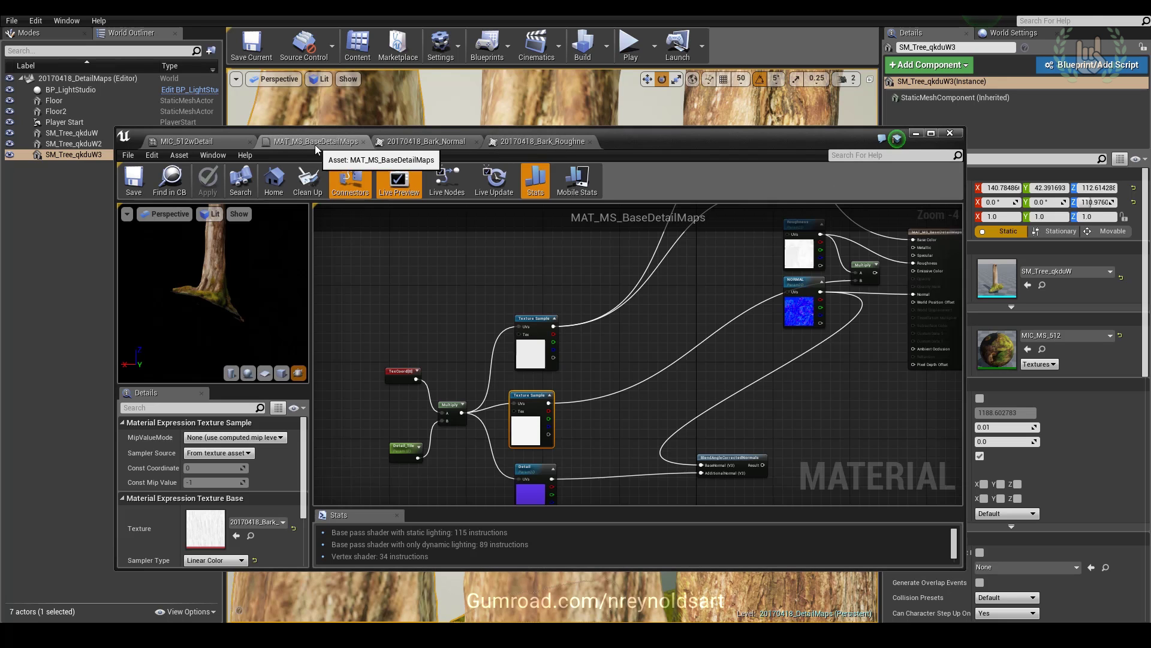
left_click(543, 362)
double_click(204, 528)
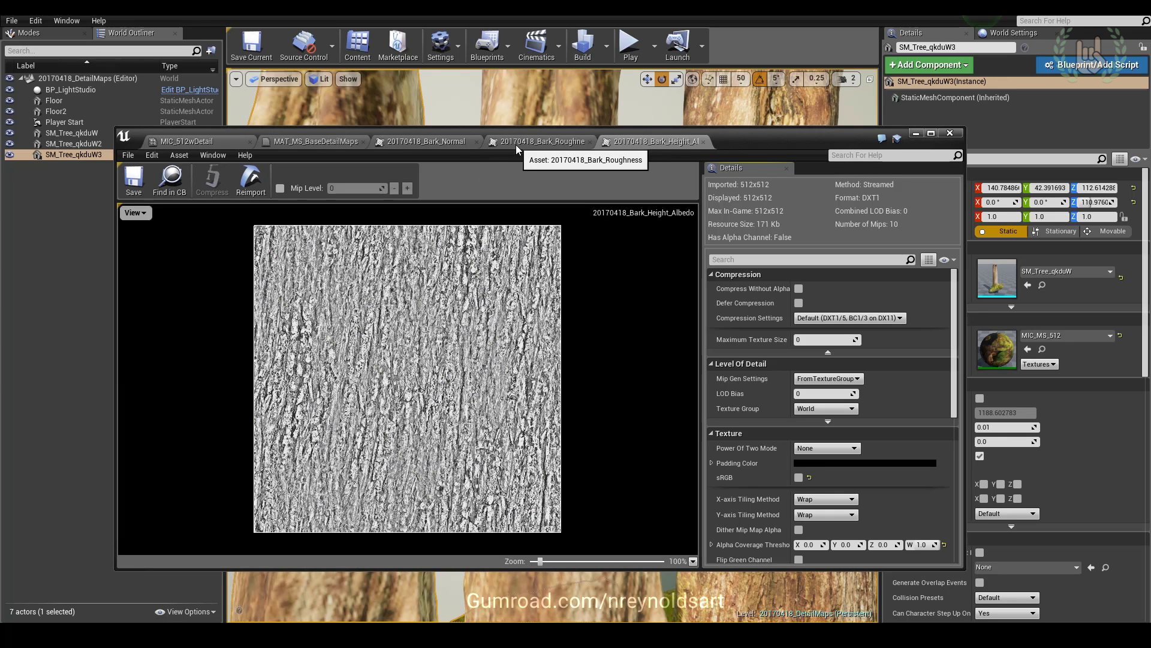
- Compare the 20170418_Bark_Normal, 20170418_Bark_Roughness and 20170418_Bark_Height_Albedo textures in turn
left_click(445, 143)
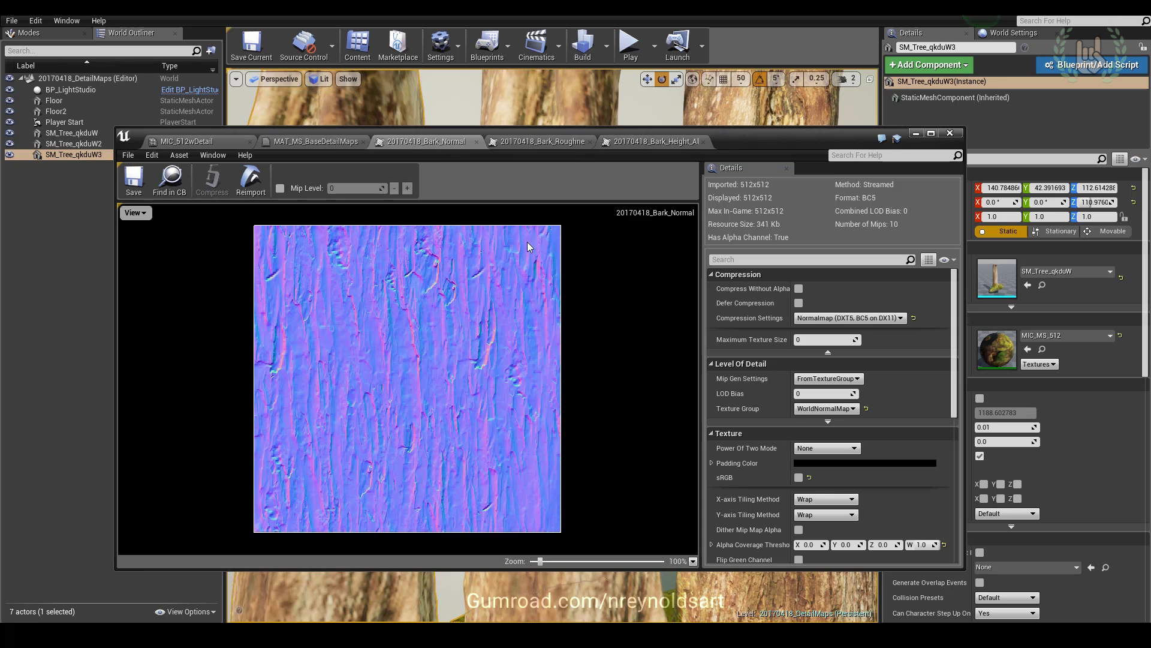
left_click(531, 143)
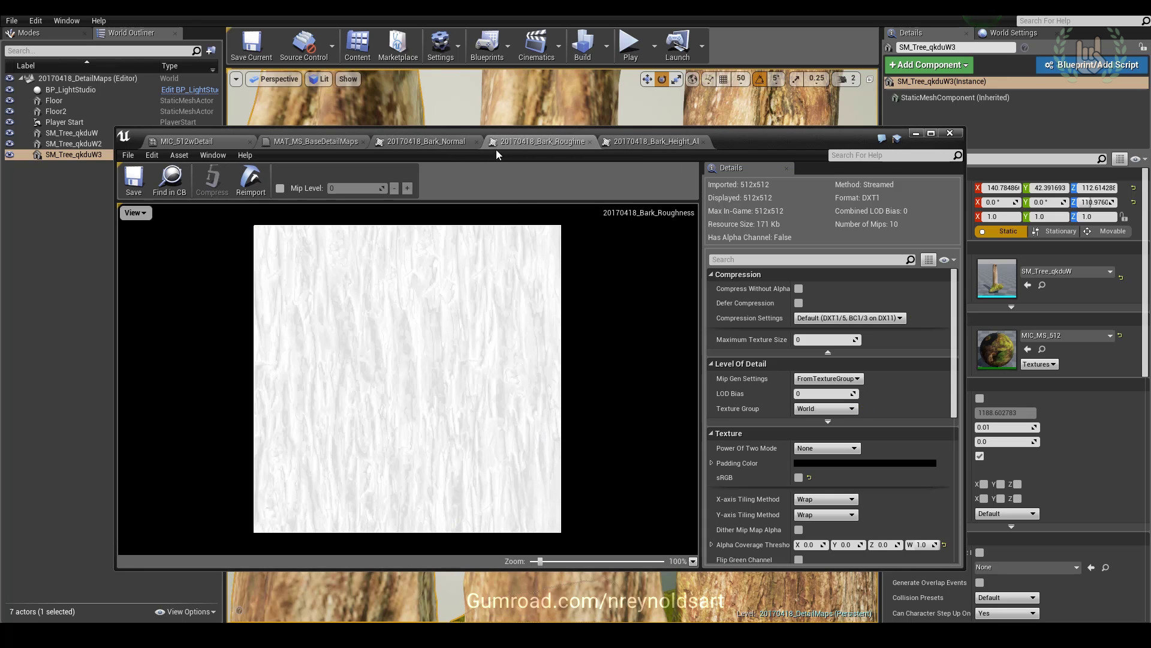
left_click(642, 142)
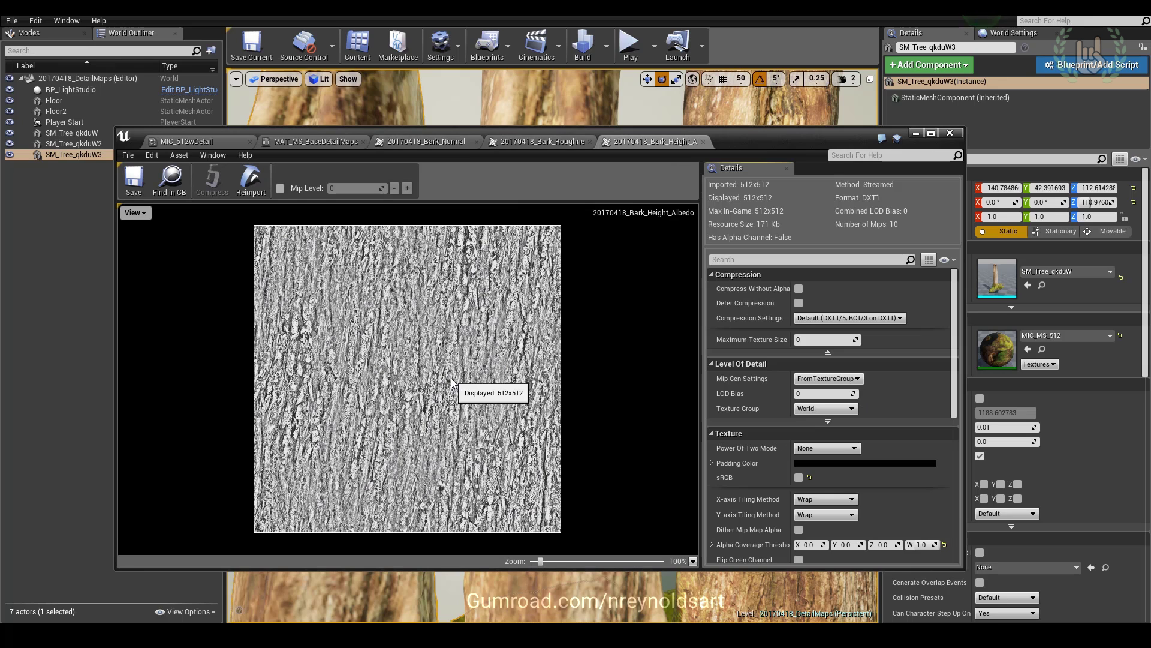
left_click(563, 143)
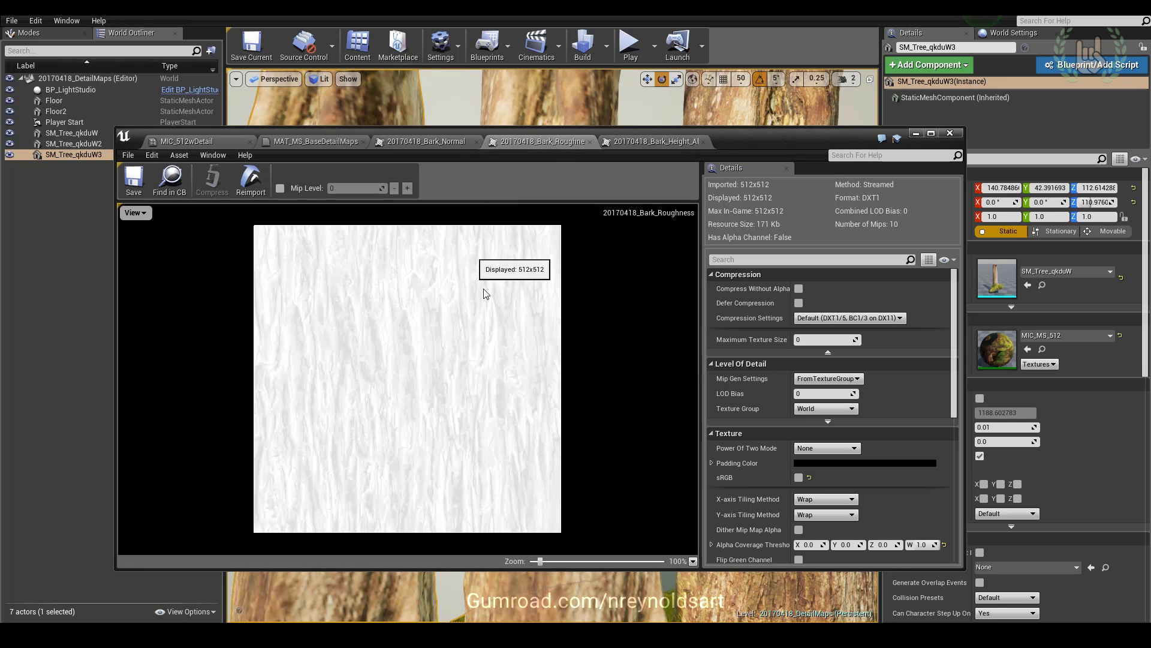
left_click(426, 143)
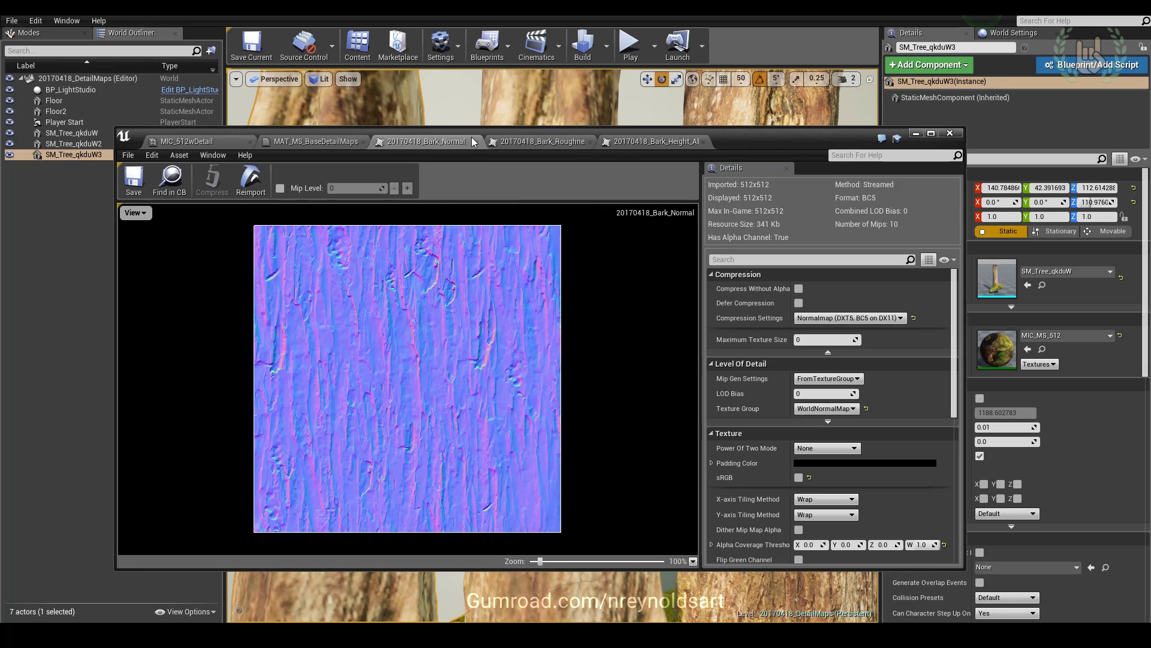
left_click(548, 143)
left_click(642, 142)
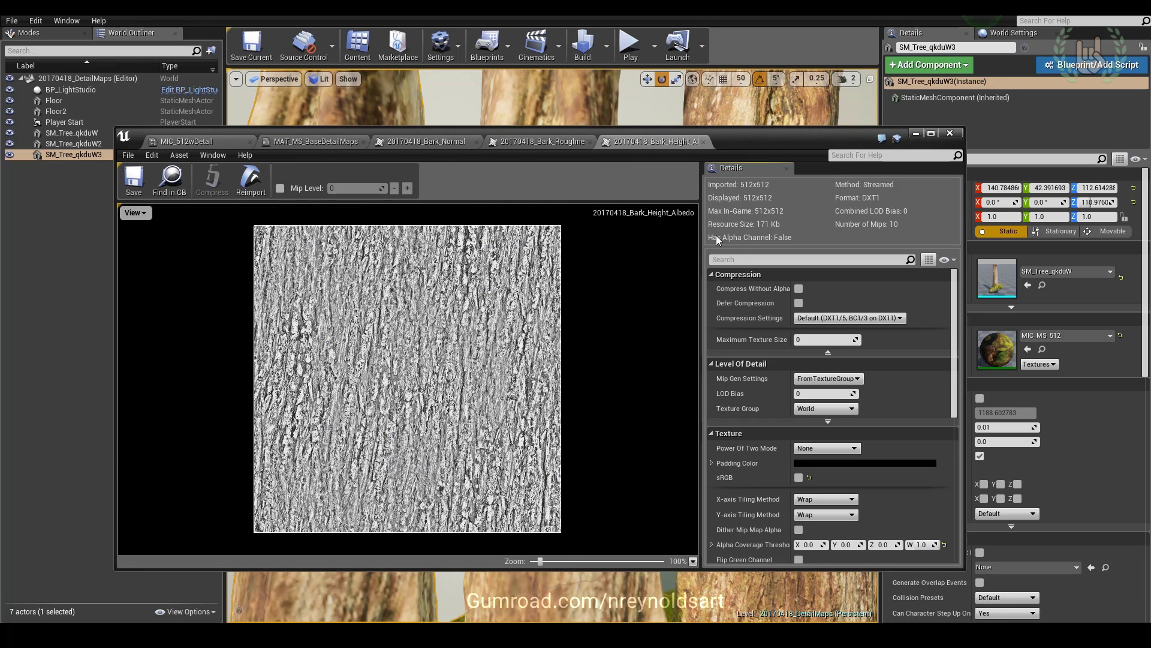
- Close the three bark texture editors and maximize the MAT_MS_BaseDetailMaps material editor window
left_click_drag(727, 131, 854, 295)
middle_click(704, 288)
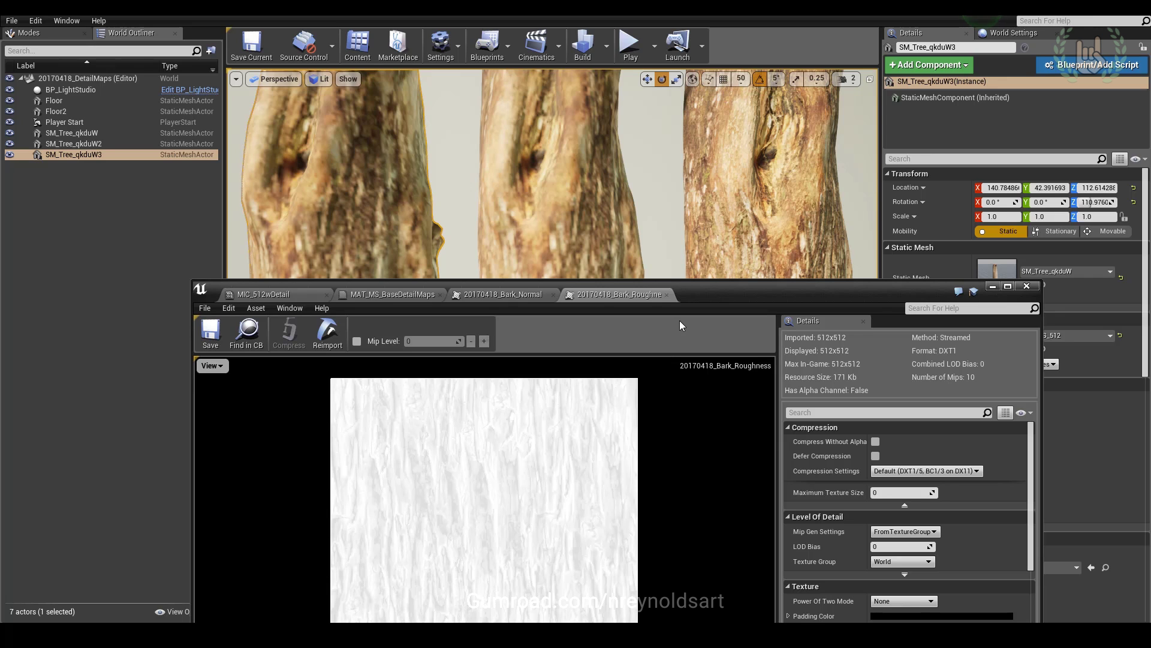
middle_click(626, 300)
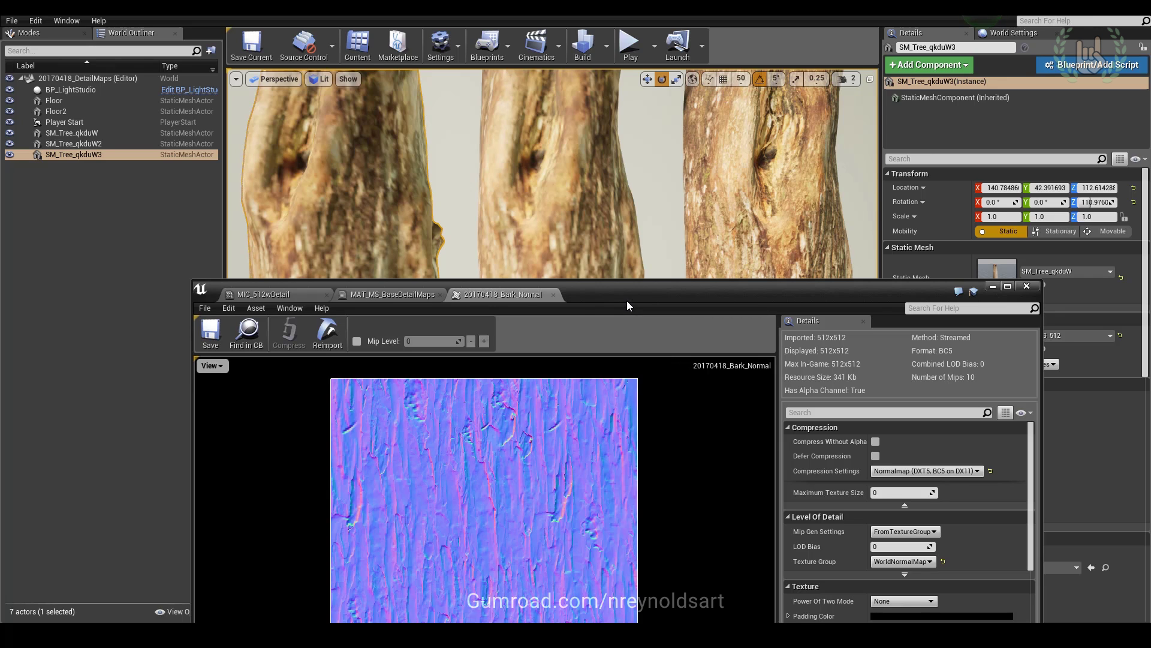
middle_click(523, 297)
left_click_drag(503, 300, 484, 383)
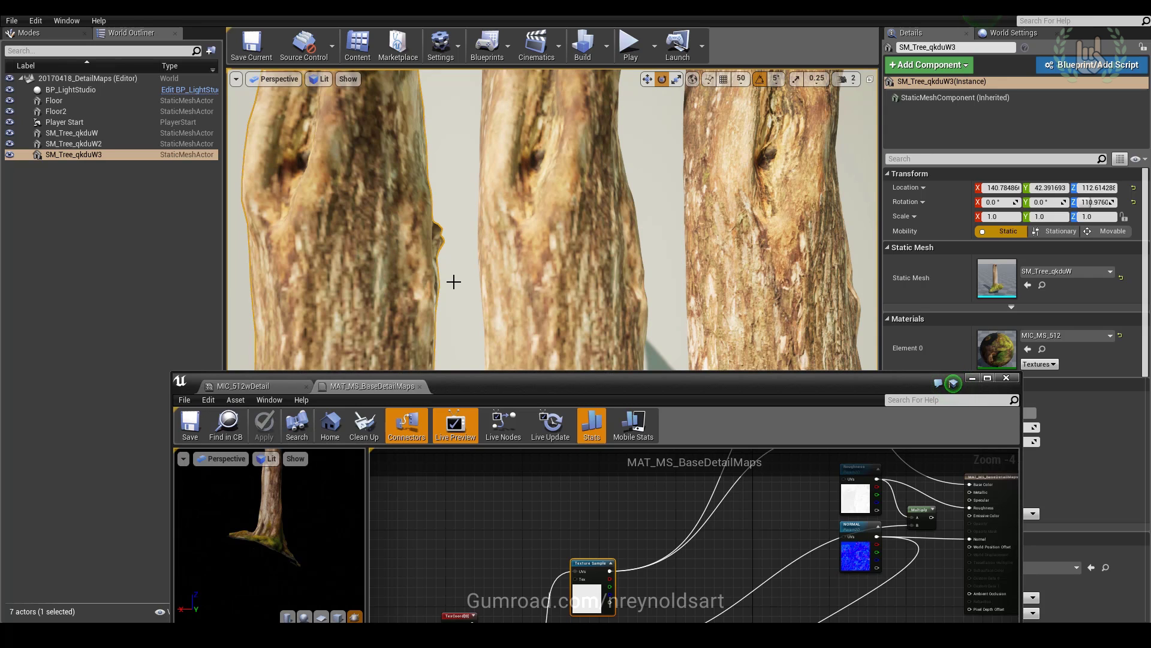
left_click_drag(621, 378, 604, 82)
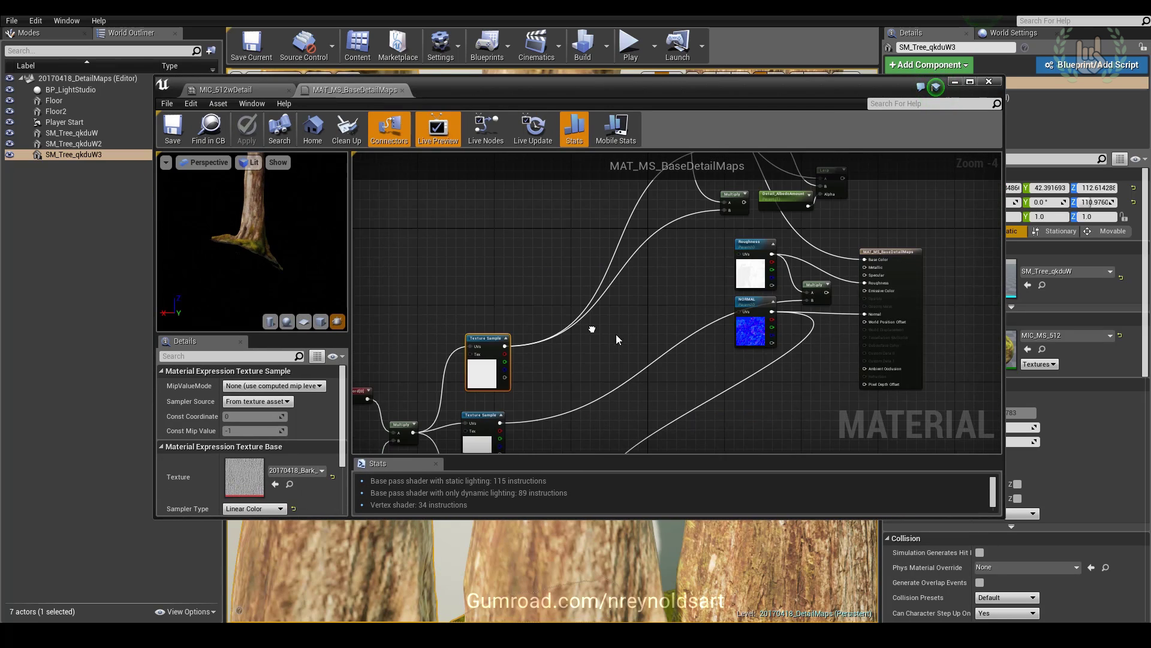
double_click(671, 84)
mouse_move(785, 394)
right_mouse_down()
mouse_move(741, 430)
mouse_move(786, 373)
right_mouse_up()
left_click_drag(693, 387, 787, 465)
right_click_drag(586, 438, 592, 491)
left_click_drag(688, 479, 630, 503)
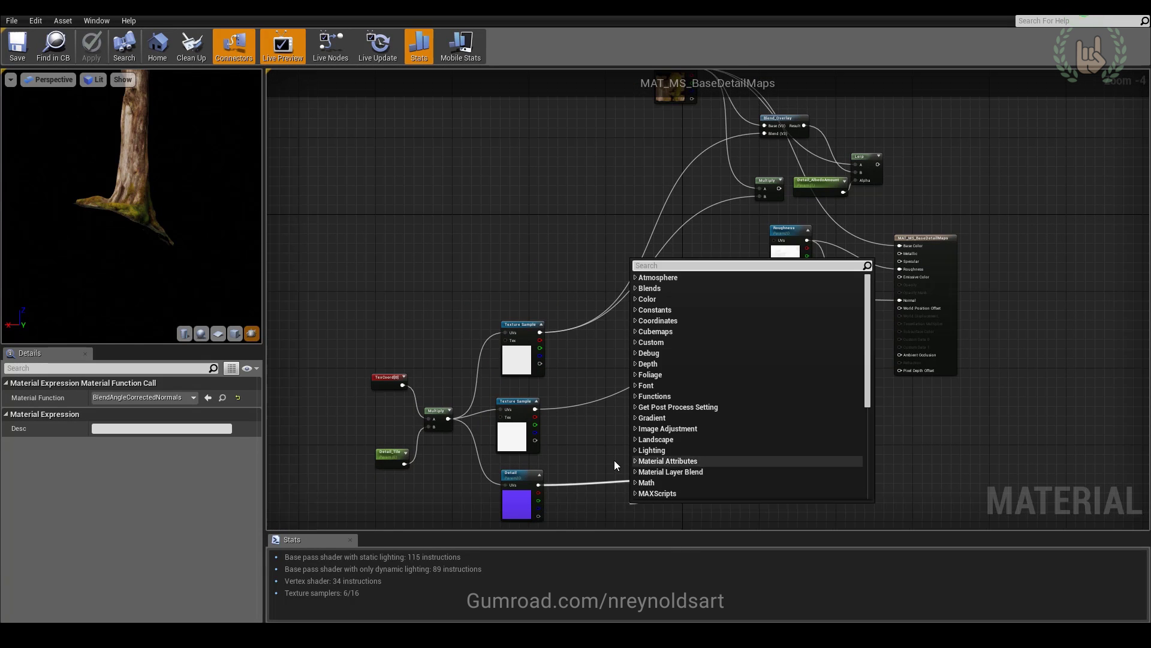
left_click(613, 482)
right_click(613, 482)
- Disconnect the outputs of the Detail node and both Texture Sample nodes from the blending nodes
left_click(537, 487)
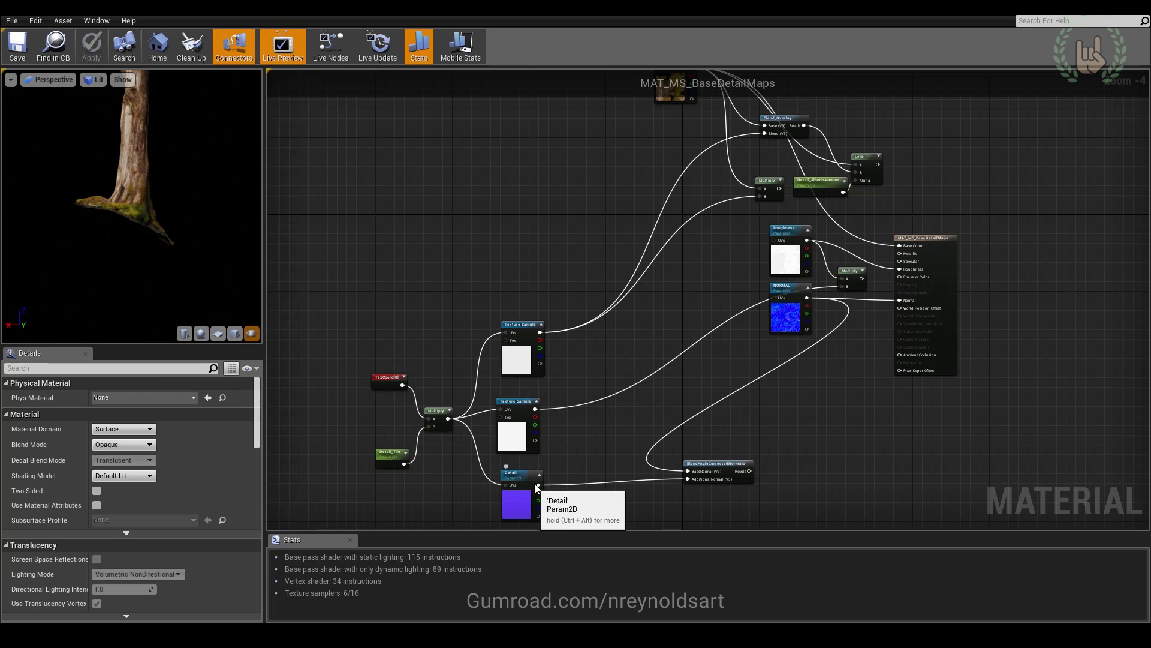
left_click_drag(536, 485, 593, 486, "ctrl")
left_click(542, 404)
left_click_drag(536, 409, 586, 415, "ctrl")
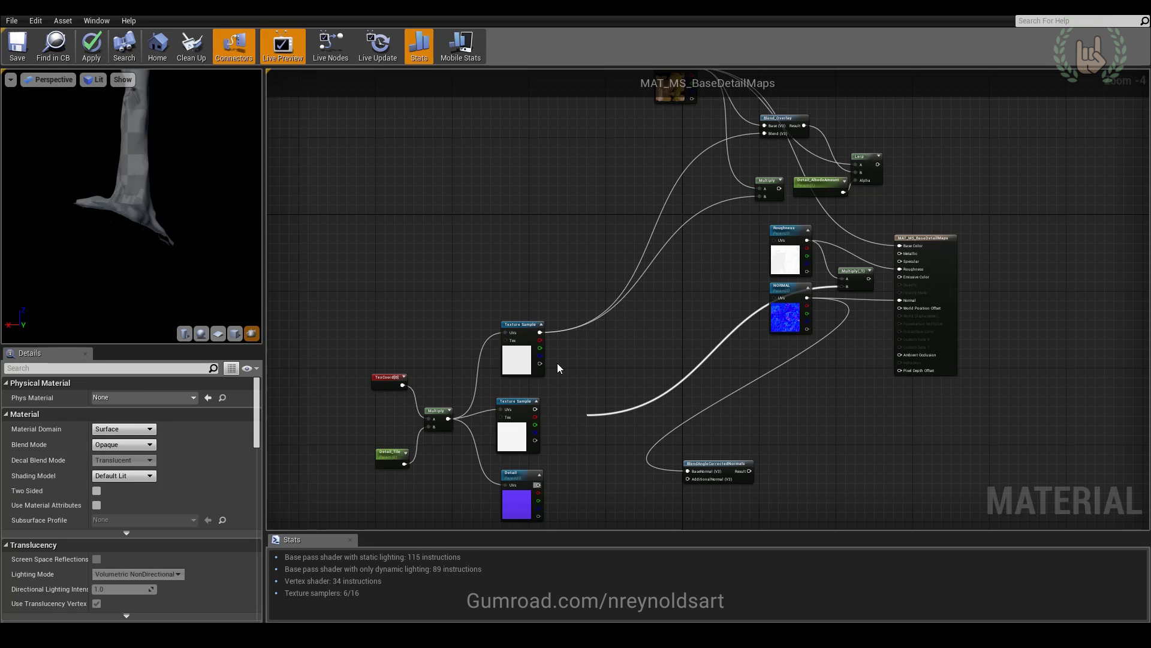
left_click_drag(540, 332, 576, 336, "ctrl")
- Move the Blend_Overlay, Multiply, albedo amount and Lerp nodes up out of the way, and bring the Albedo node closer to Roughness
right_click_drag(696, 285, 606, 337)
right_click_drag(716, 263, 670, 329)
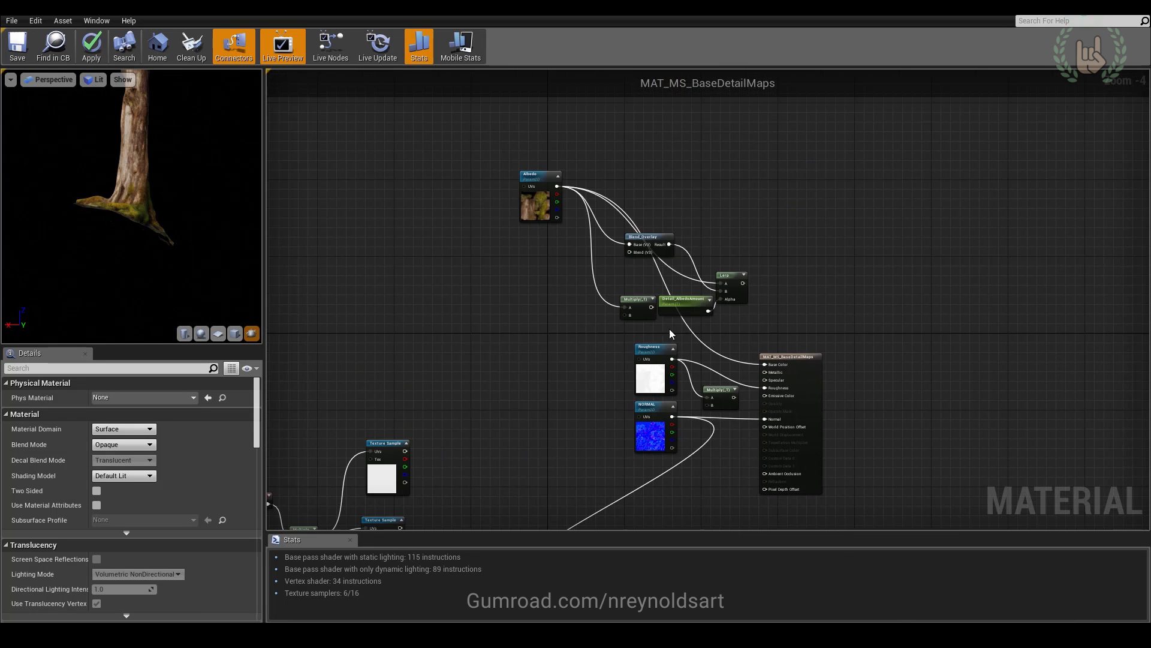
left_click_drag(772, 218, 534, 314)
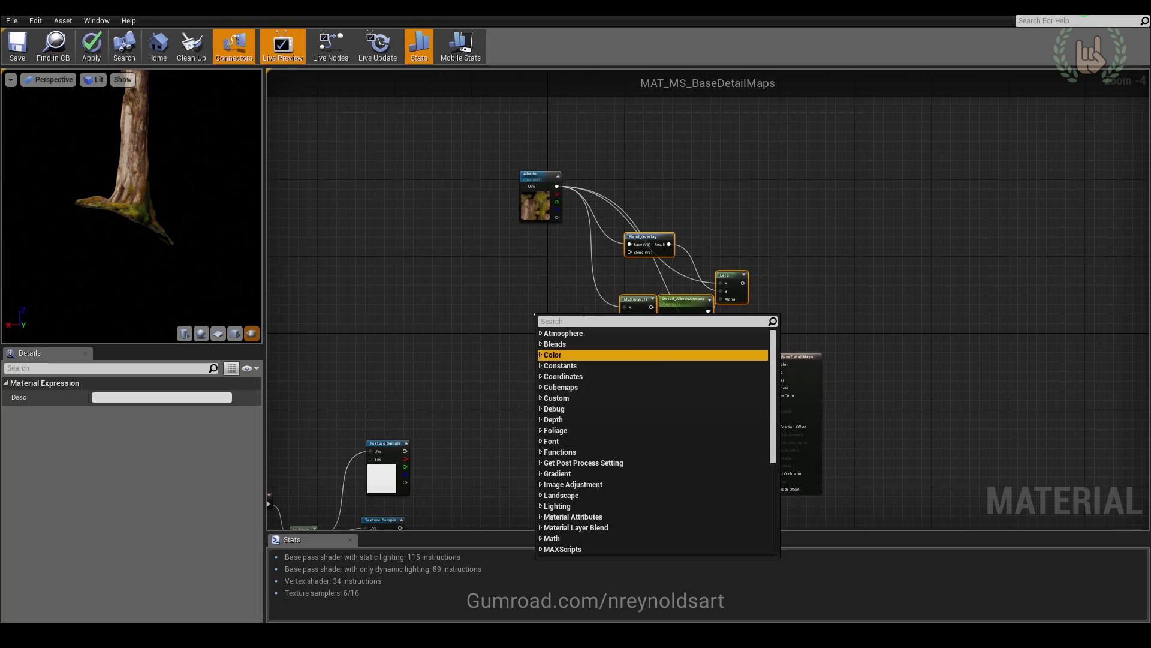
left_click(765, 205)
left_click_drag(764, 204, 674, 135)
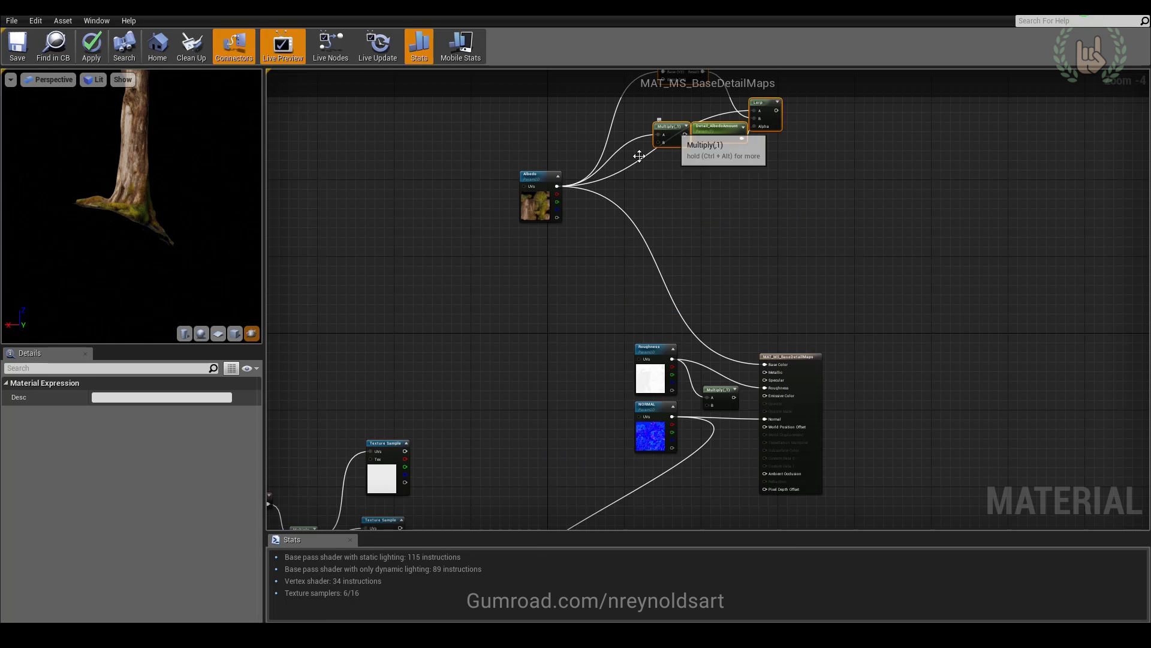
left_click_drag(533, 216, 581, 297)
- Place the BlendAngleCorrectedNormals node below the NORMAL node and move the Detail node closer to it
right_click_drag(563, 426, 564, 274)
scroll(563, 273, "up", 1)
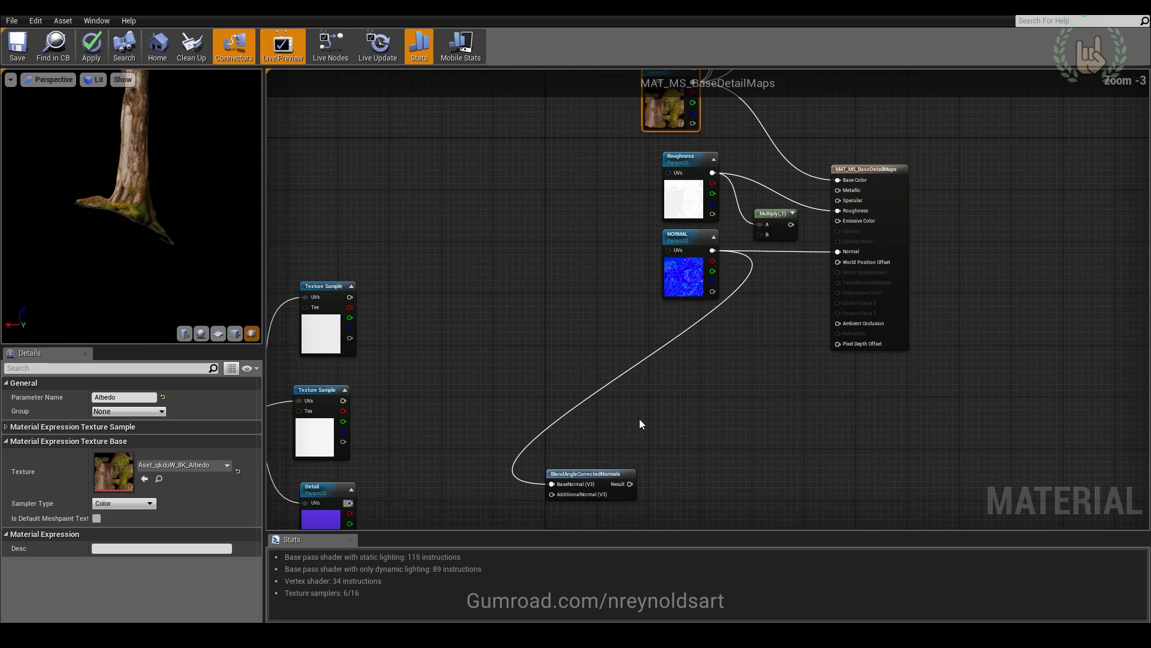
left_click_drag(599, 475, 772, 396)
right_click_drag(543, 378, 673, 349)
left_click_drag(446, 458, 643, 430)
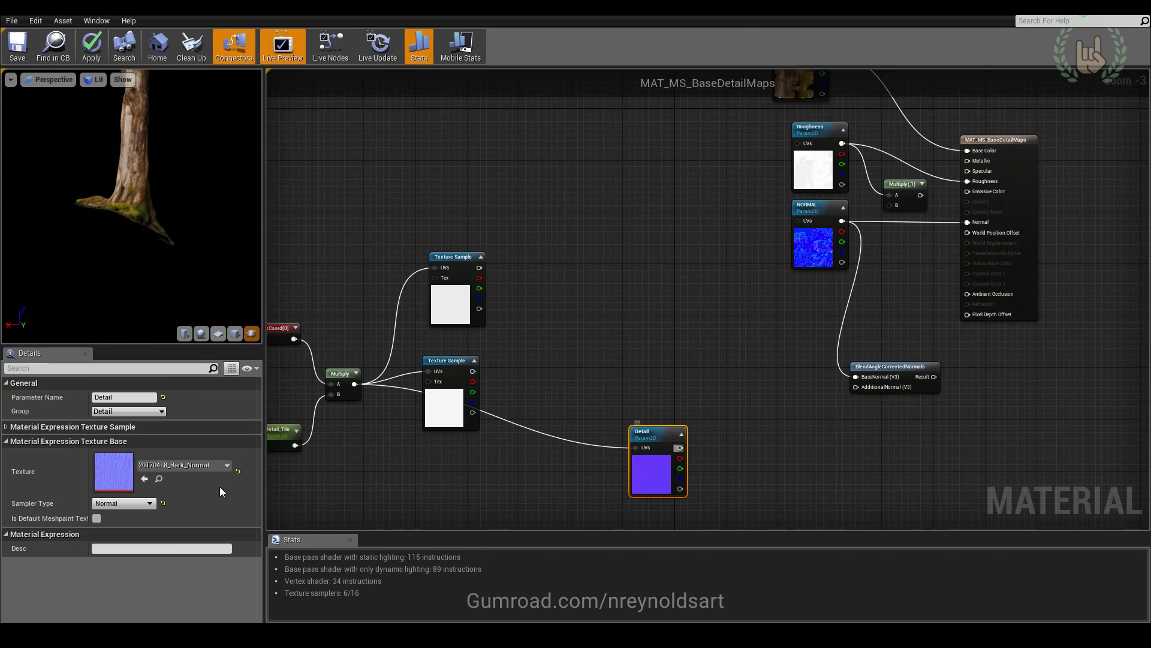
- Inspect the 20170418_Bark_Normal texture assigned to the Detail node and return to the material graph
double_click(113, 475)
left_click(327, 8)
right_click_drag(607, 403, 586, 397)
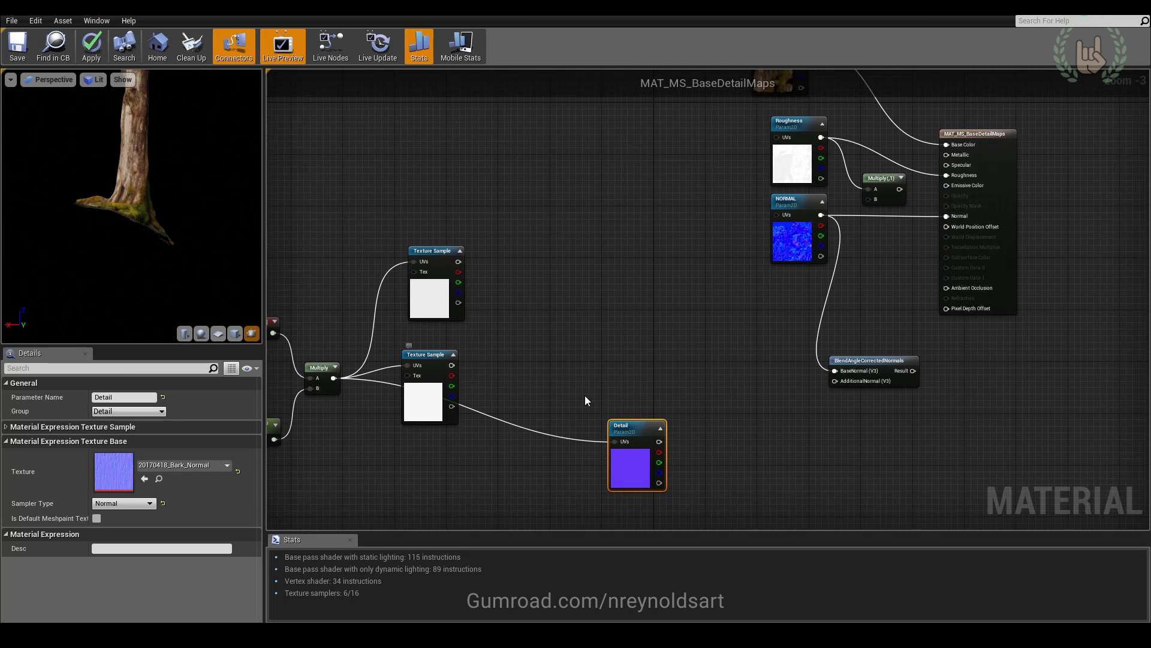
- Move the NORMAL node away from the Roughness node and open its assigned base normal texture for inspection
right_click_drag(692, 431, 598, 466)
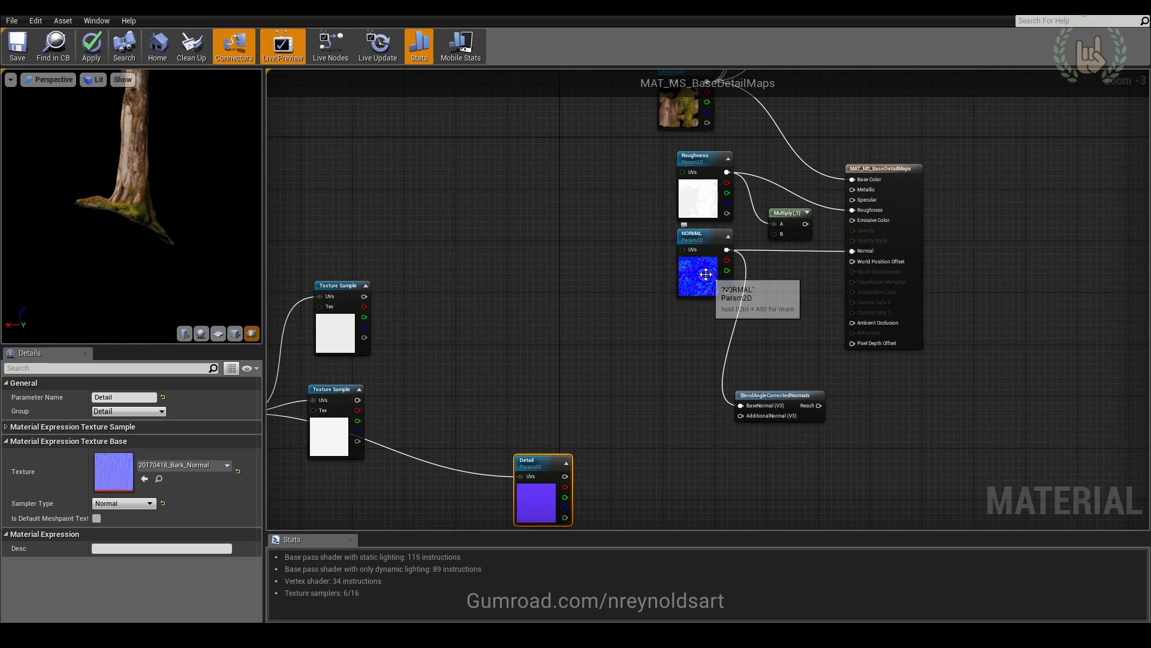
left_click_drag(686, 303, 582, 315)
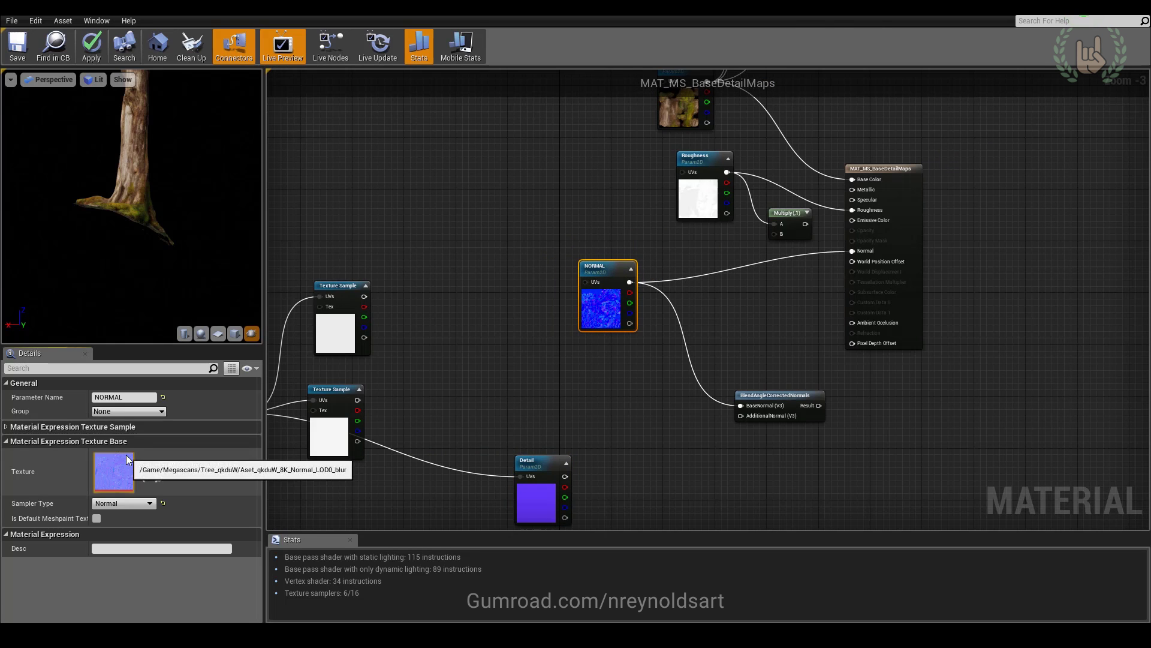
double_click(123, 460)
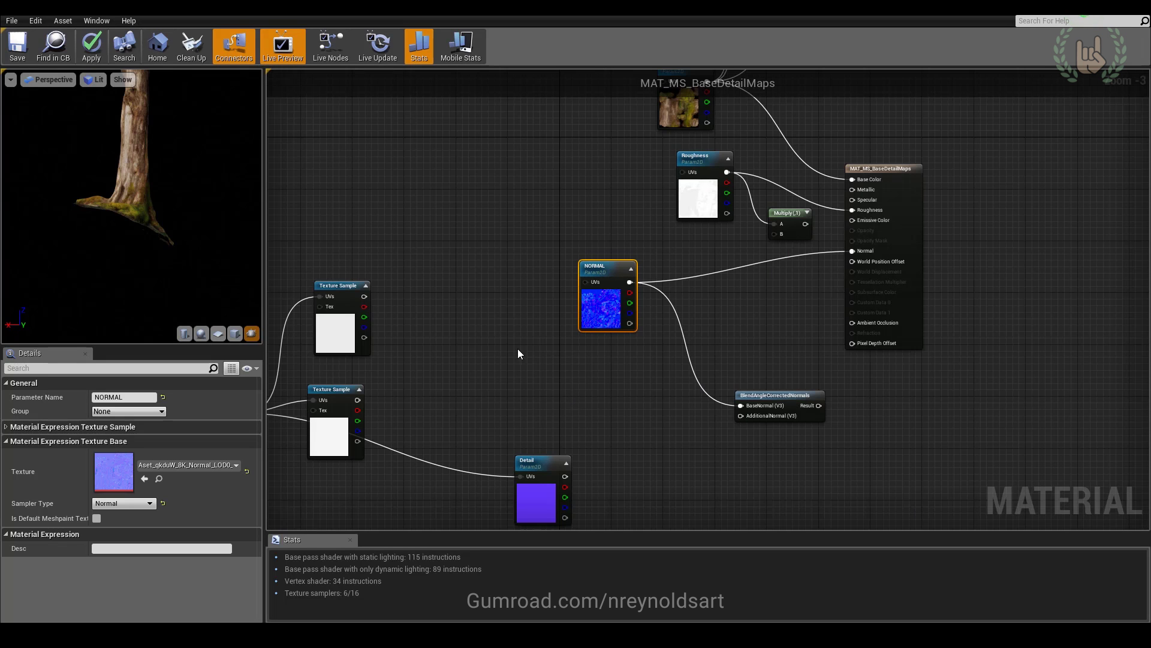
- Connect the Detail node's output to the AdditionalNormal input of BlendAngleCorrectedNormals
right_click_drag(574, 426, 615, 354)
left_click_drag(579, 434, 784, 319)
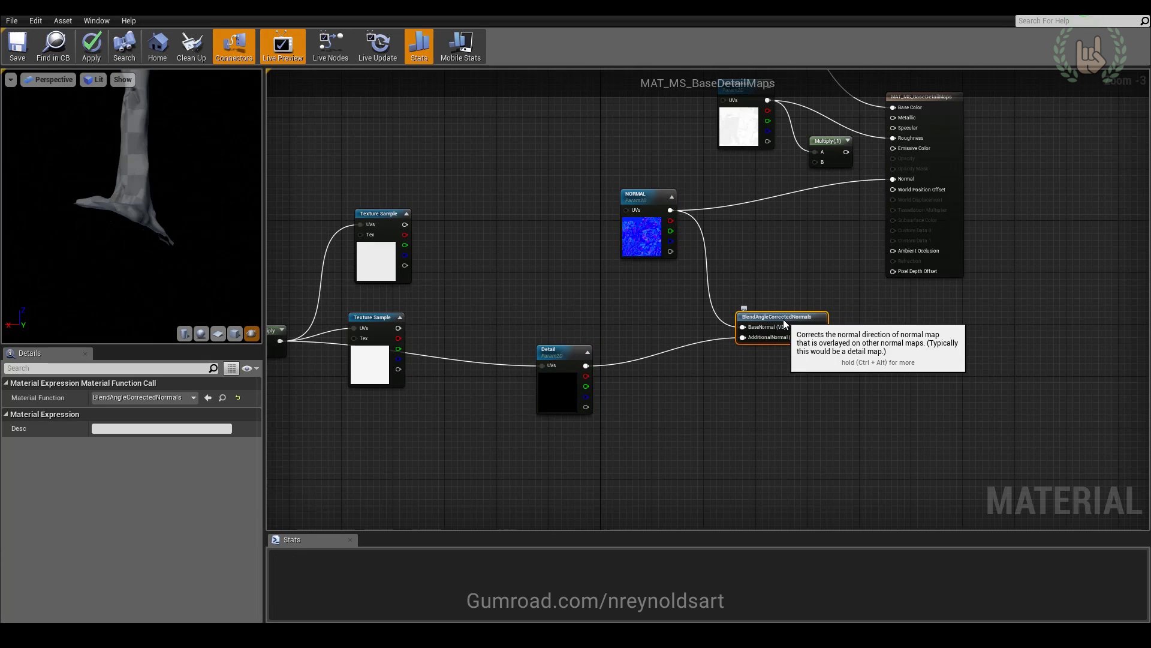
right_click(761, 412)
left_click(751, 332)
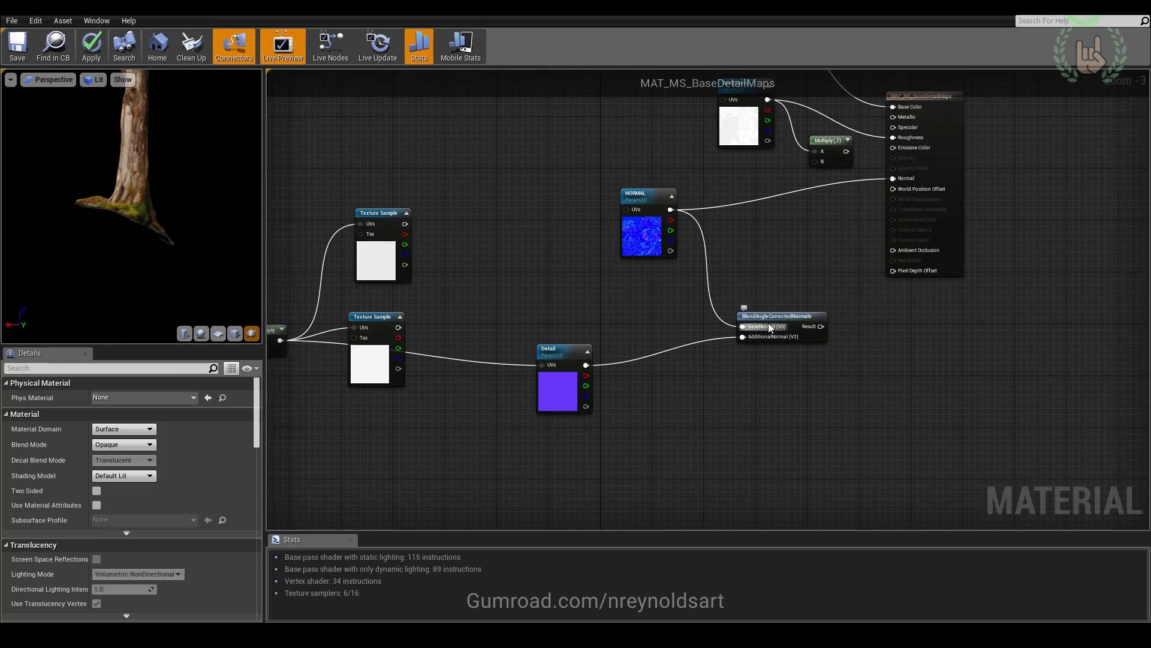
- Search the graph's node list for "blendan" to locate the BlendAngleCorrectedNormals function
right_click(741, 406)
type("blendan")
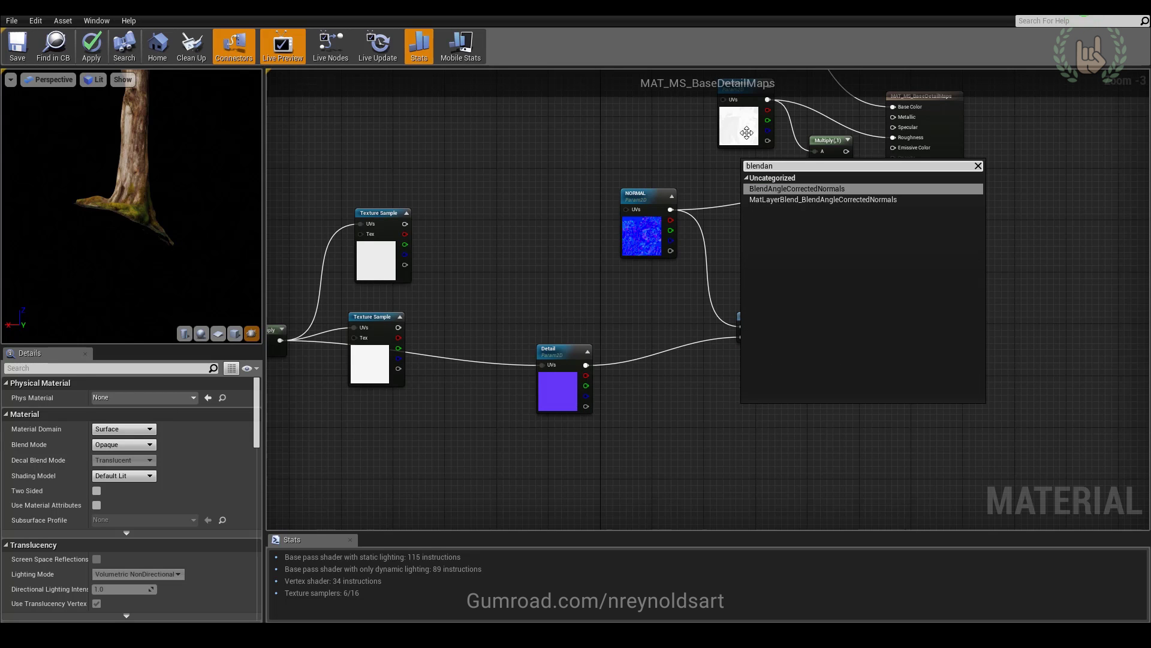
key("Return")
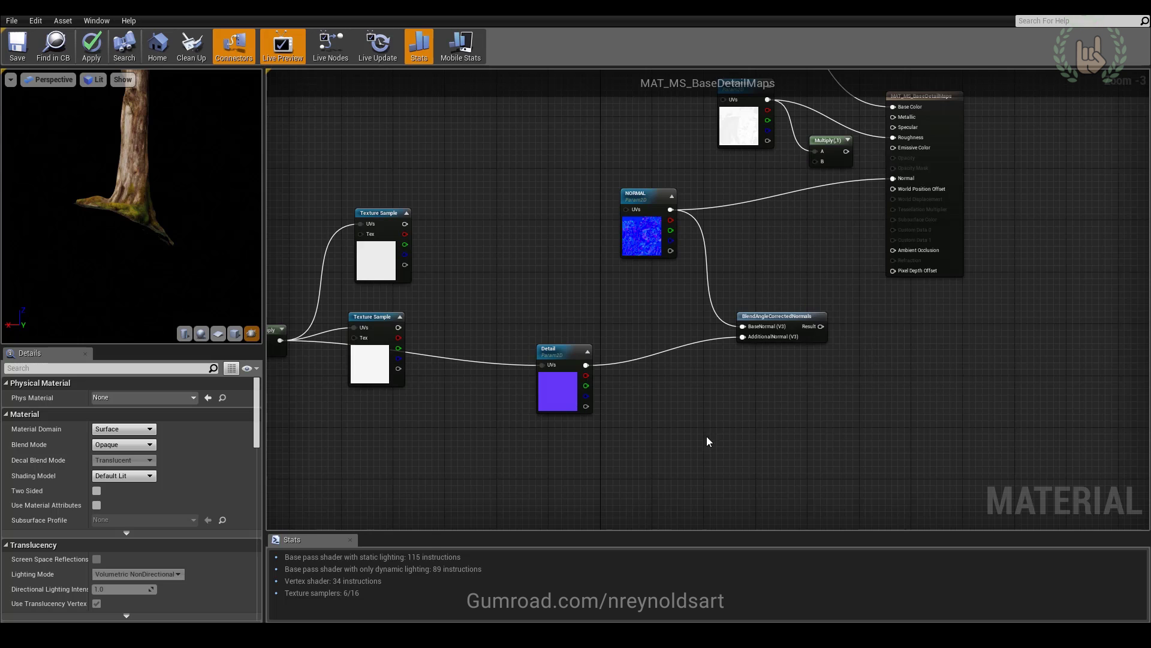
- Move the BlendAngleCorrectedNormals node closer to its two inputs and check the settings of the NORMAL and Detail nodes
left_click_drag(777, 314, 761, 283)
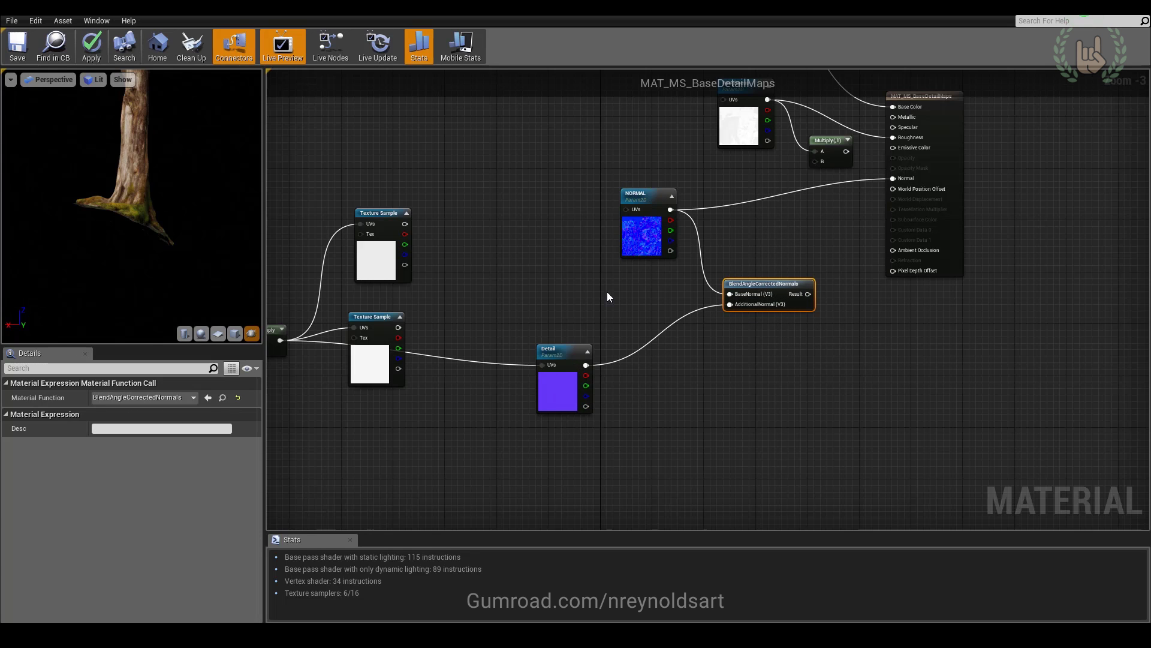
right_click_drag(606, 291, 628, 359)
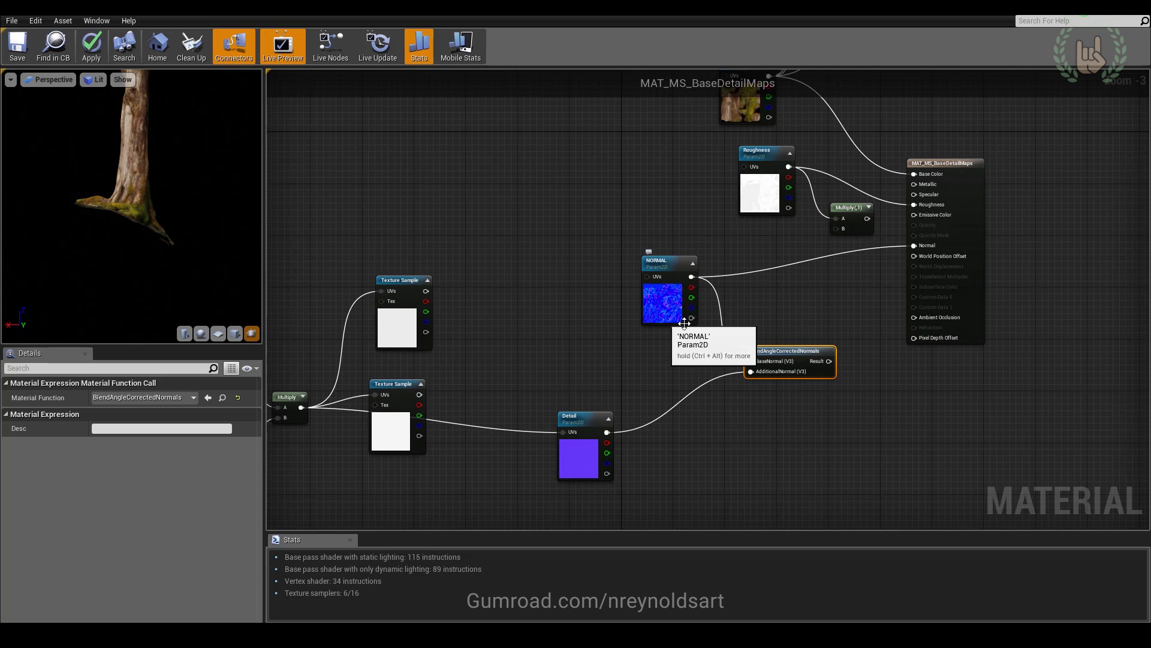
left_click(665, 290)
left_click(580, 464)
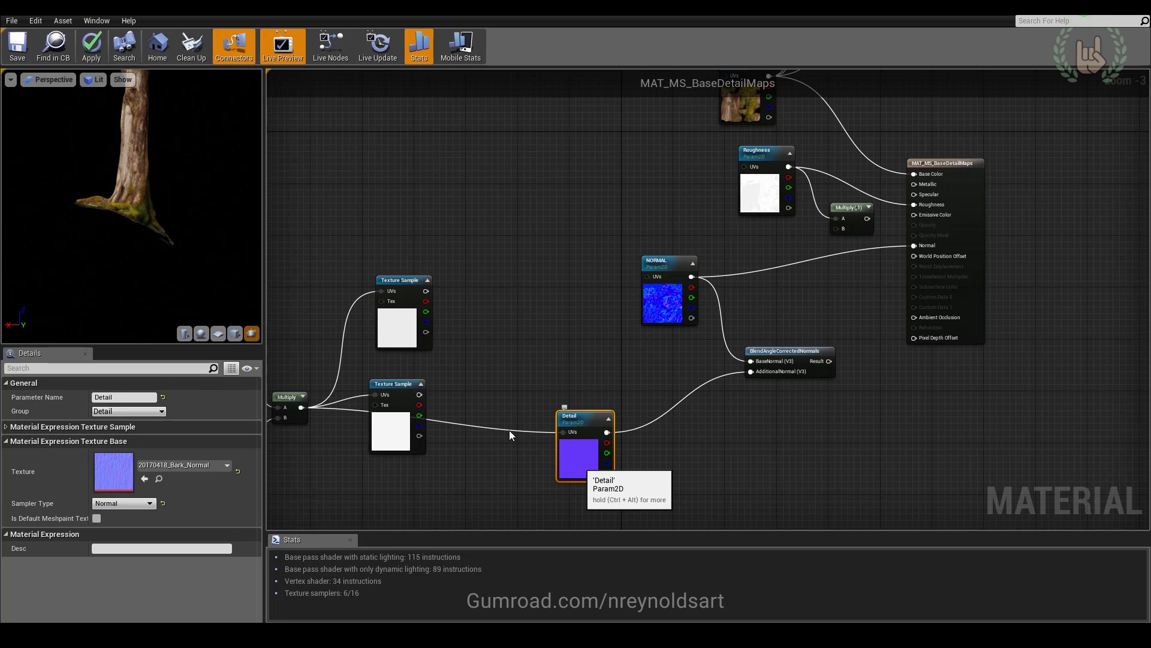
- Line up the NORMAL and Detail nodes ahead of BlendAngleCorrectedNormals and connect its Result to the material's Normal input
right_click_drag(830, 360, 819, 423)
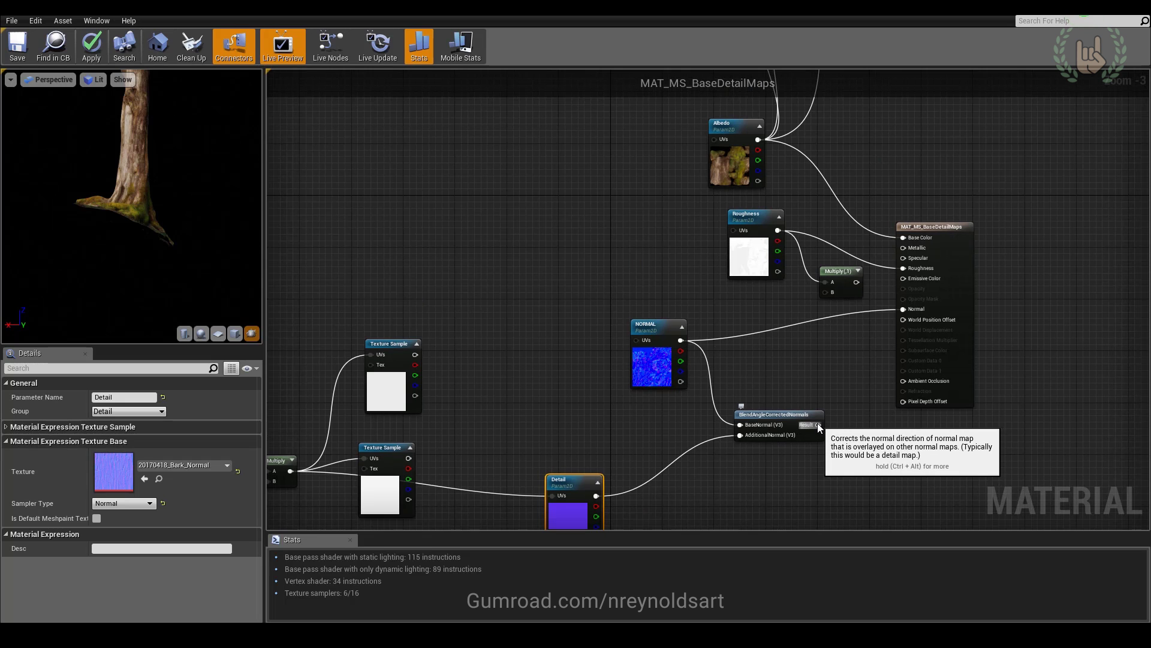
left_click_drag(818, 423, 818, 403)
left_click_drag(685, 334, 653, 315)
left_click_drag(585, 493, 629, 460)
left_click_drag(779, 402, 903, 309)
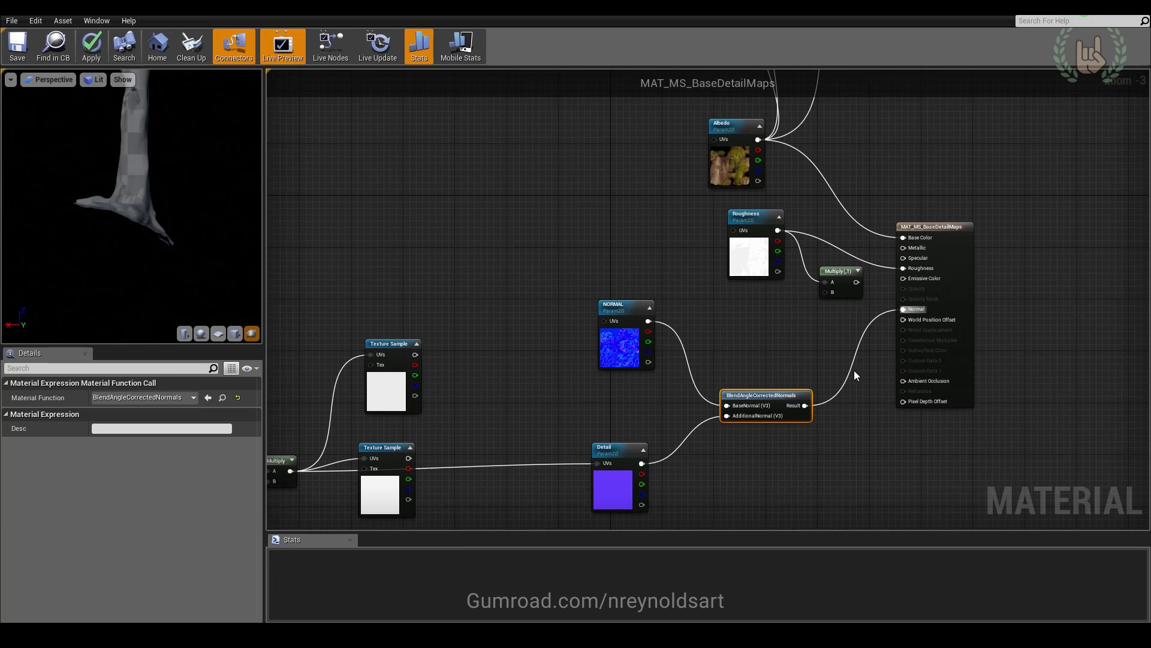
- Spread the two Texture Sample nodes above the UV-tiling Multiply node and reposition the Detail node beneath NORMAL
right_click_drag(566, 417, 758, 366)
right_click_drag(447, 421, 490, 350)
left_click_drag(406, 274, 518, 426)
right_click_drag(635, 367, 654, 390)
left_click_drag(655, 391, 742, 253)
left_click_drag(630, 270, 674, 134)
left_click_drag(867, 372, 833, 365)
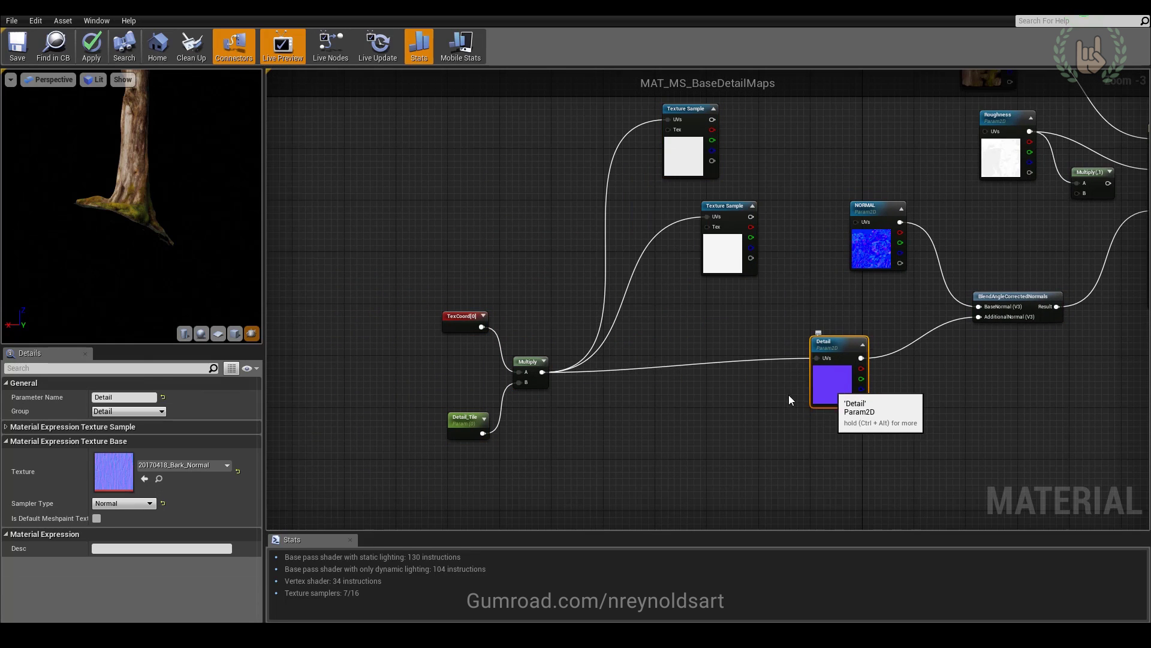
- Move the UV-tiling Multiply node closer to the textures, shift its inputs, and set the Detail_Tile parameter's default value to 1
left_click_drag(467, 325, 468, 332)
left_click_drag(527, 368, 582, 374)
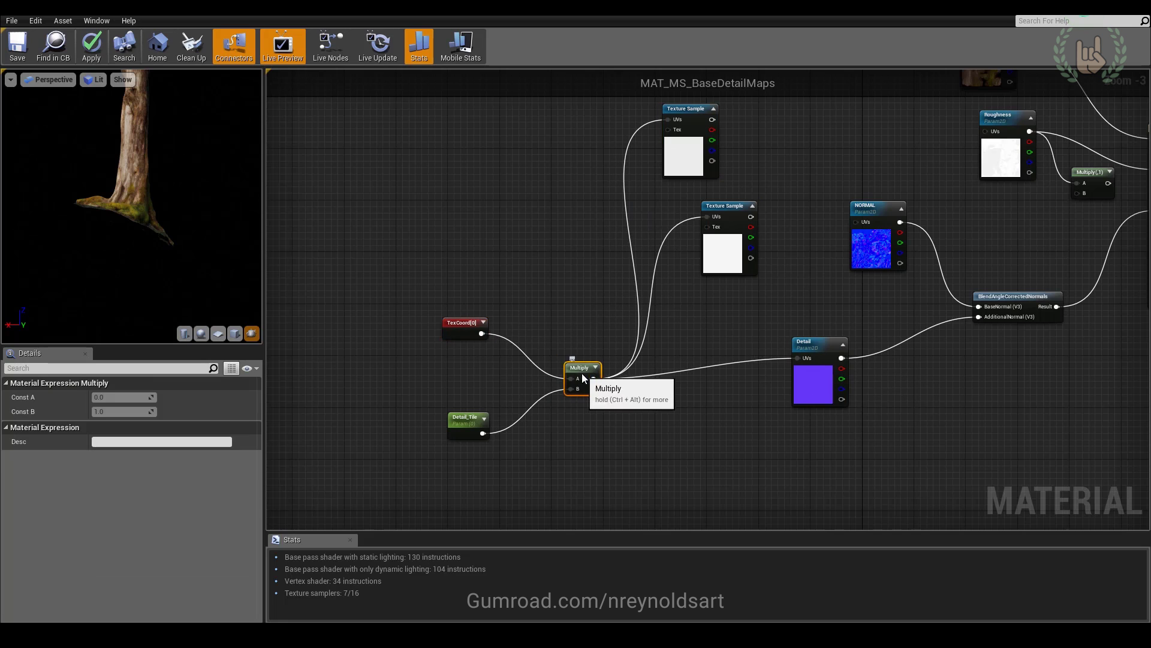
left_click(477, 337)
left_click_drag(459, 427, 493, 435)
left_click(123, 441)
type("1")
key("Return")
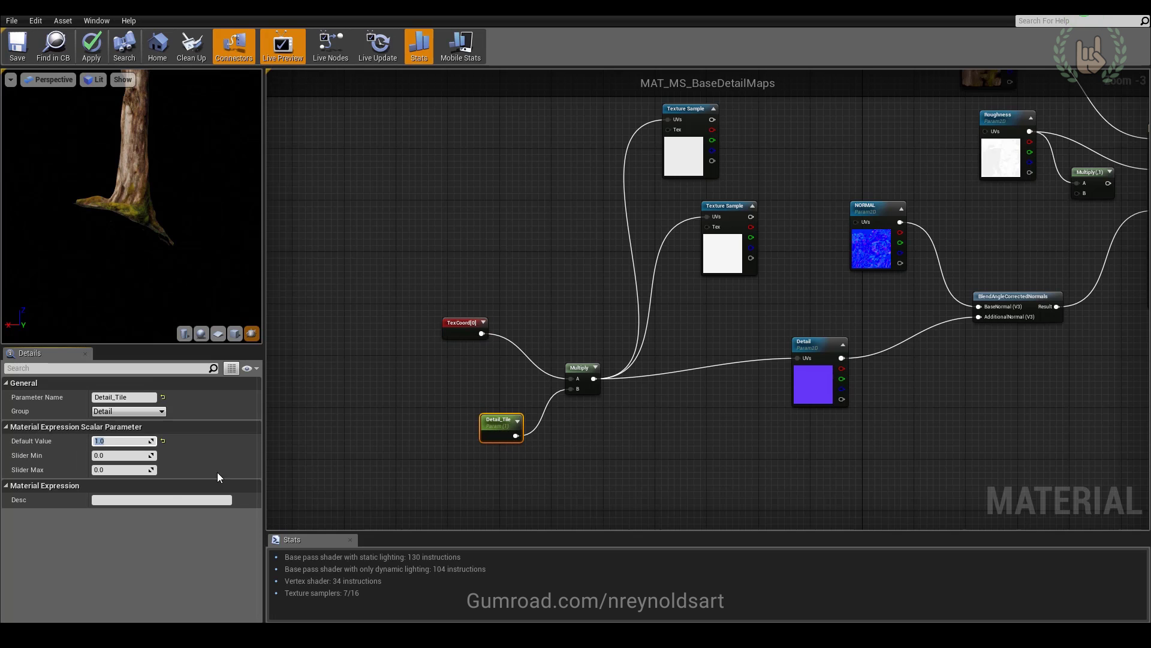
- Reposition the TexCoord and Detail_Tile nodes just ahead of the Multiply node's two inputs
left_click_drag(496, 434, 497, 421)
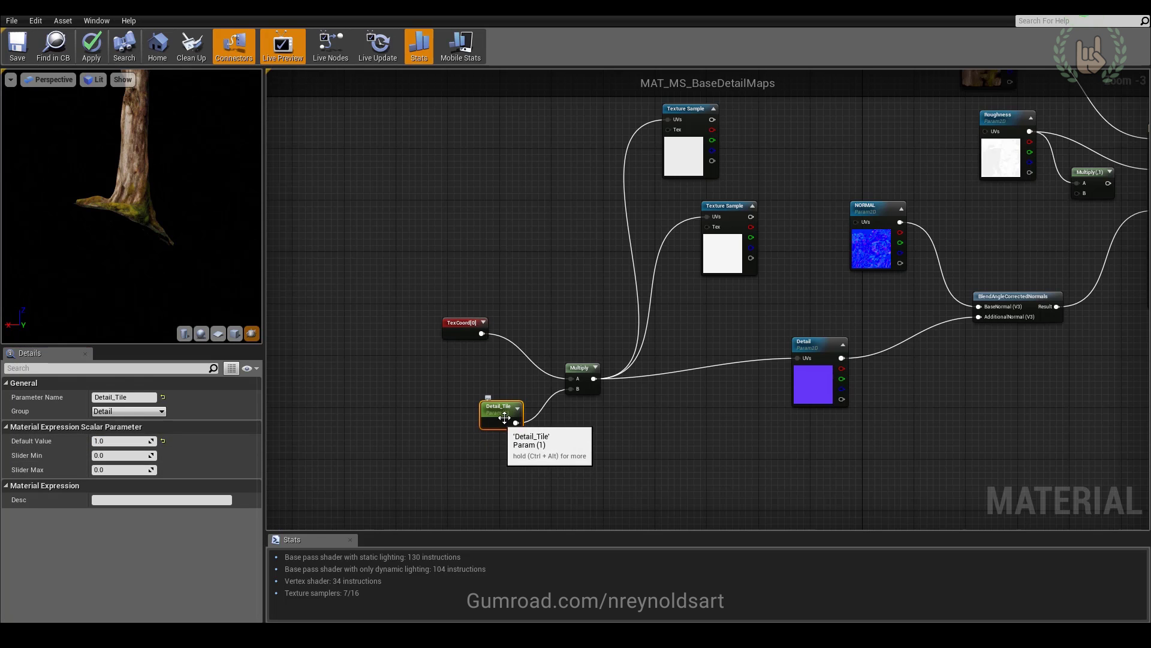
left_click_drag(466, 337, 492, 350)
left_click_drag(502, 409, 475, 431)
- Review which textures the Detail and NORMAL nodes feed into BlendAngleCorrectedNormals
left_click(812, 368)
right_click_drag(821, 373, 752, 392)
left_click(751, 392)
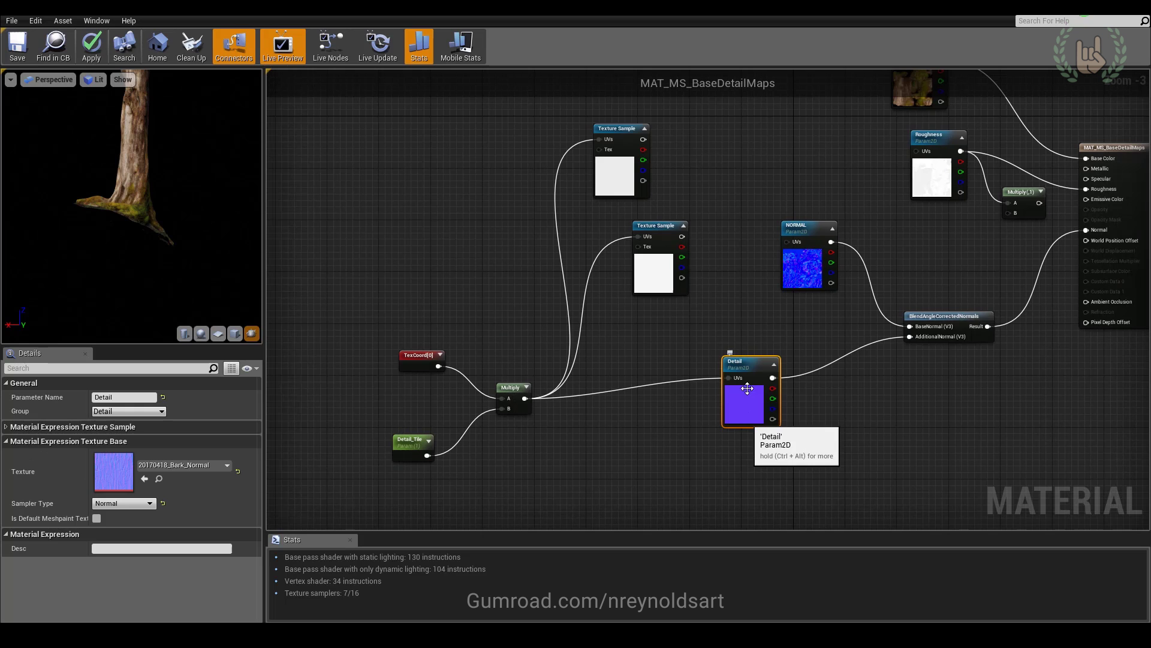
left_click(793, 265)
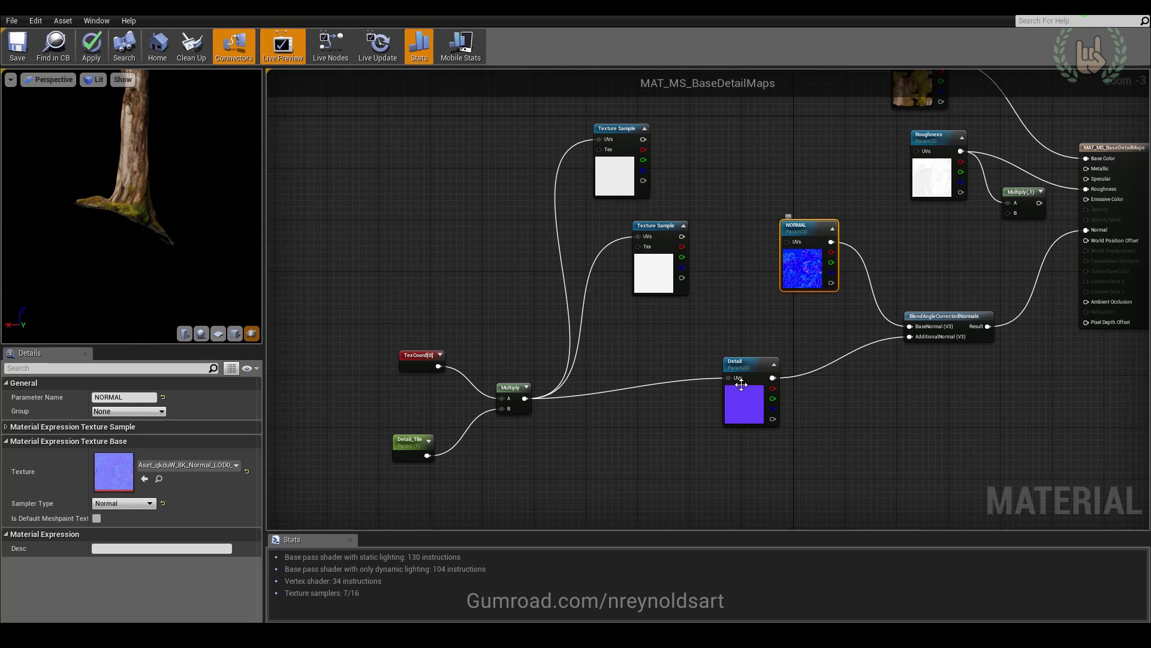
right_click_drag(478, 455, 426, 466)
left_click(710, 401)
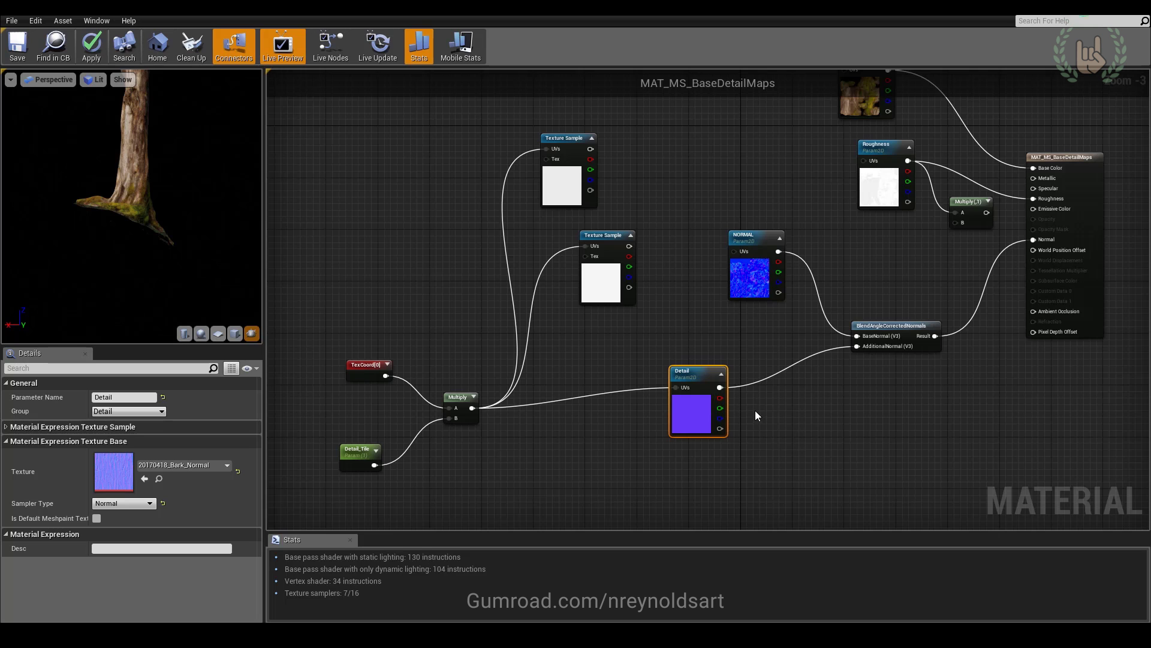
- Move the material editor window aside to reveal the three trees and save MAT_MS_BaseDetailMaps
left_click_drag(408, 6, 520, 469)
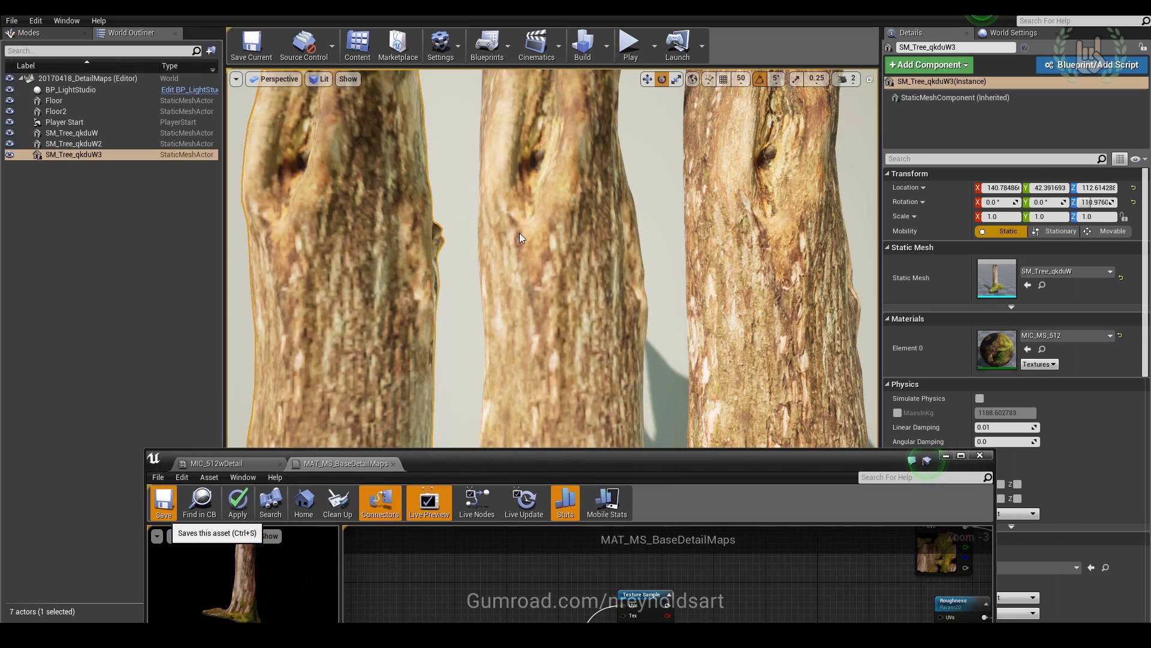
left_click(164, 501)
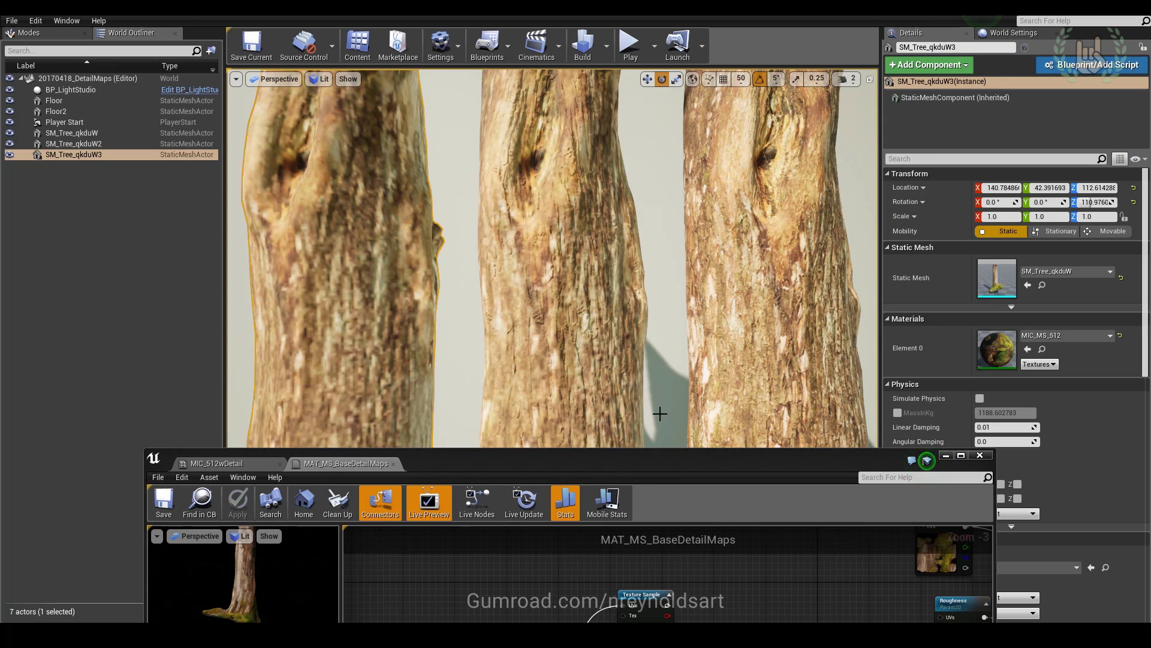
left_click_drag(539, 466, 508, 449)
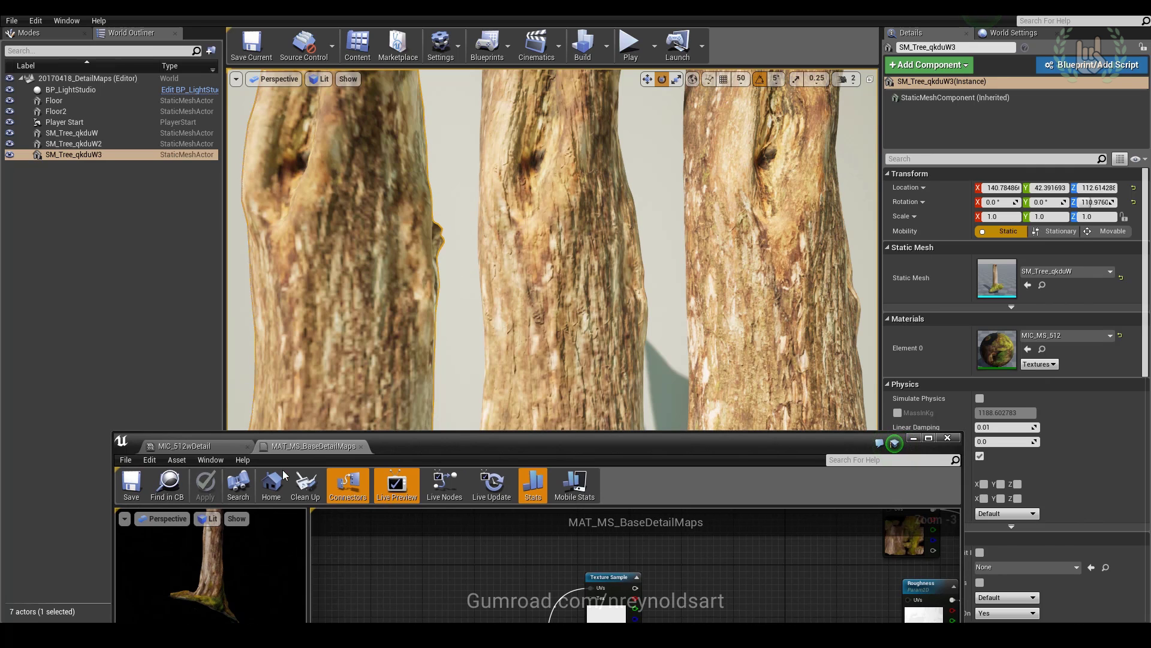
- Set Detail_Tile to 1 in the MIC_512wDetail instance, keeping the trees in view
left_click(219, 443)
left_click_drag(459, 445, 742, 331)
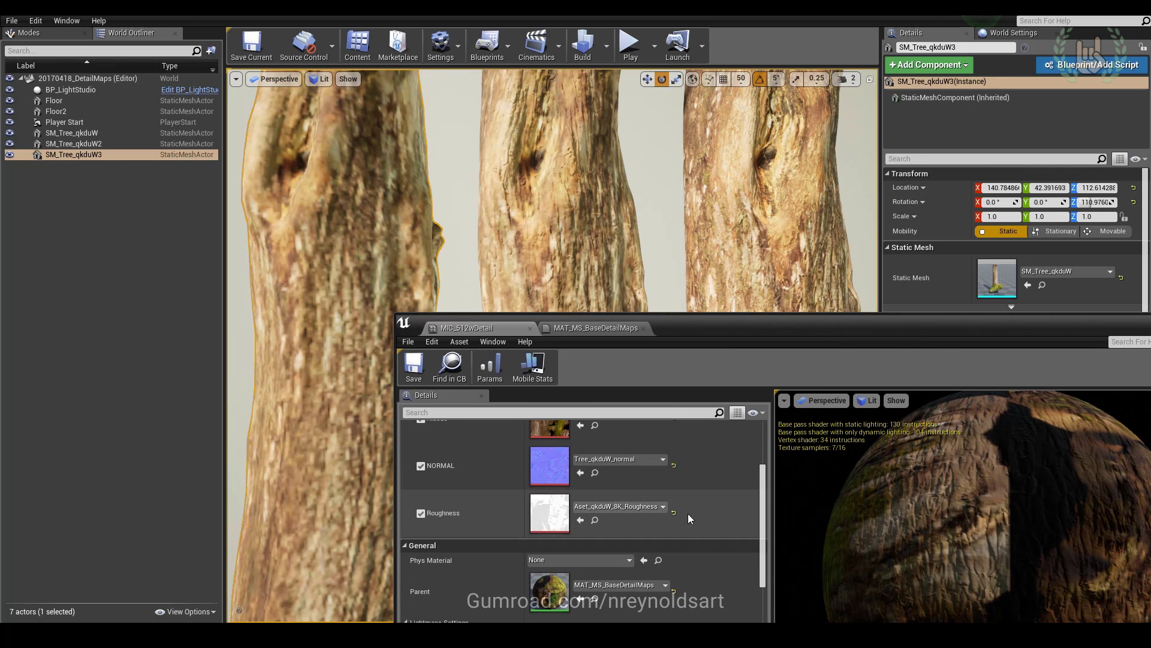
scroll(636, 484, "up", 5)
left_click(559, 504)
type("1")
key("Return")
left_click_drag(680, 329, 1067, 296)
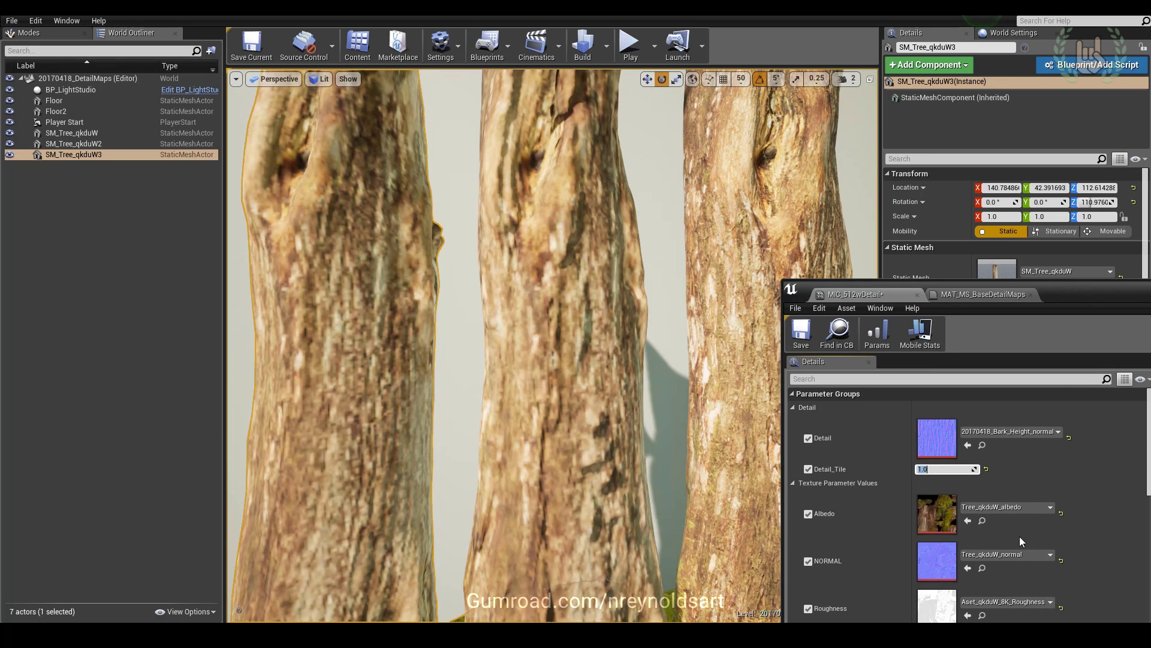
- Try Detail_Tile values of 2, 4 and 6 in the MIC_512wDetail instance, settle on 8, and save it
left_click(992, 294)
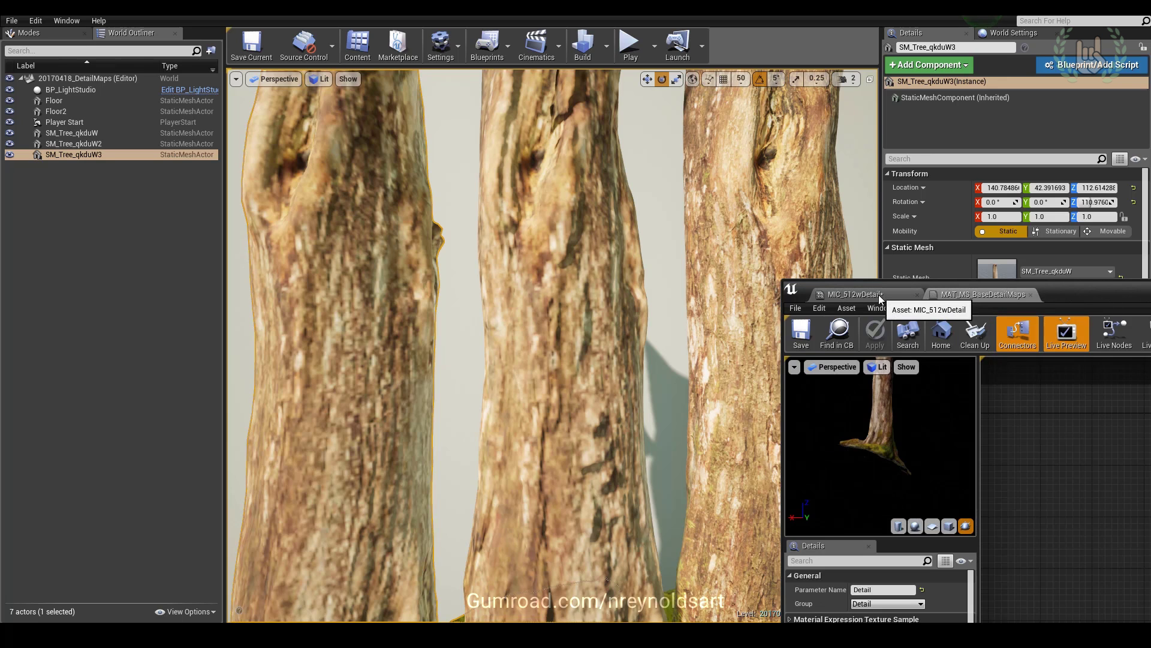
left_click(879, 294)
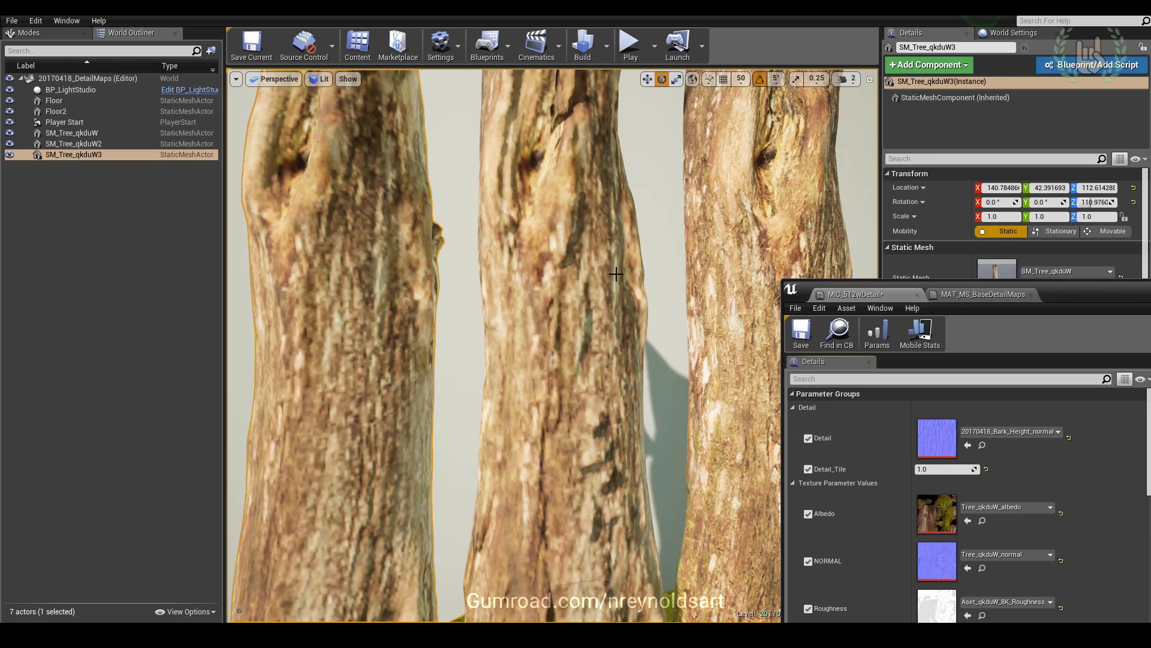
left_click(939, 470)
type("2")
key("Return")
type("4")
key("Return")
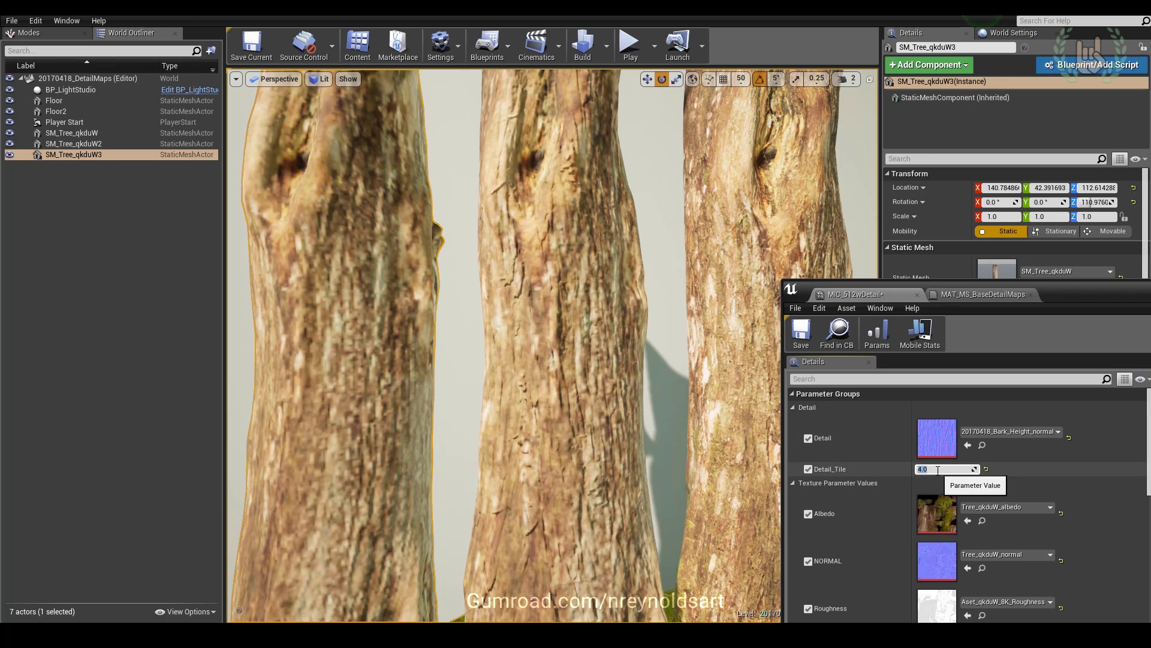
type("6")
key("Return")
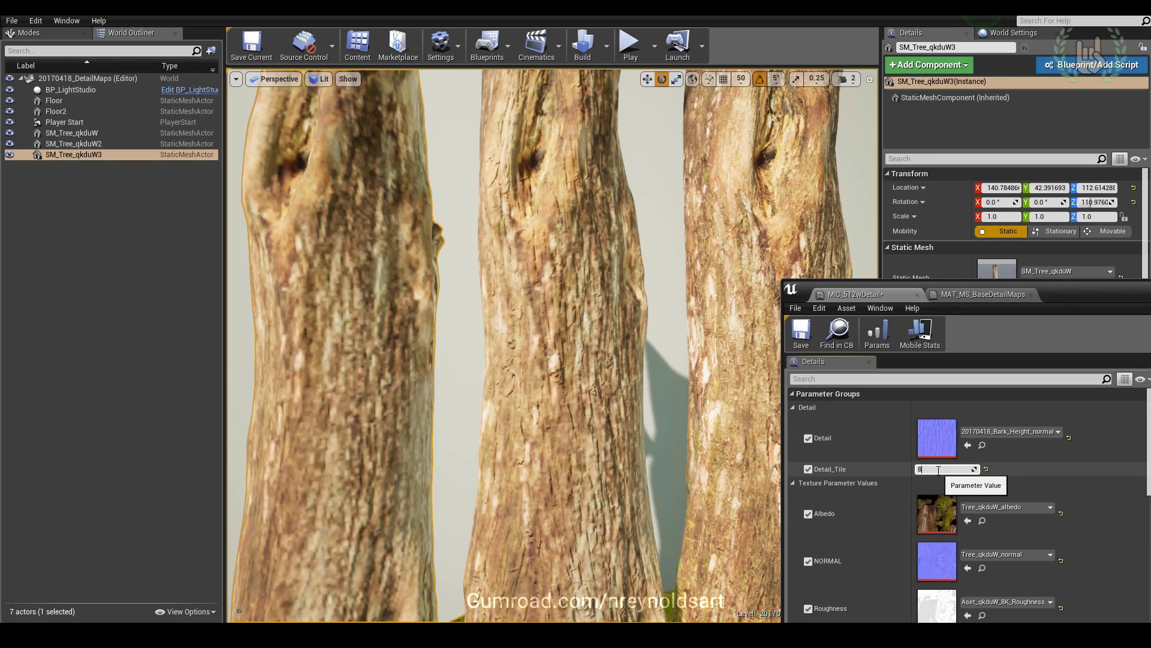
type("8")
key("Return")
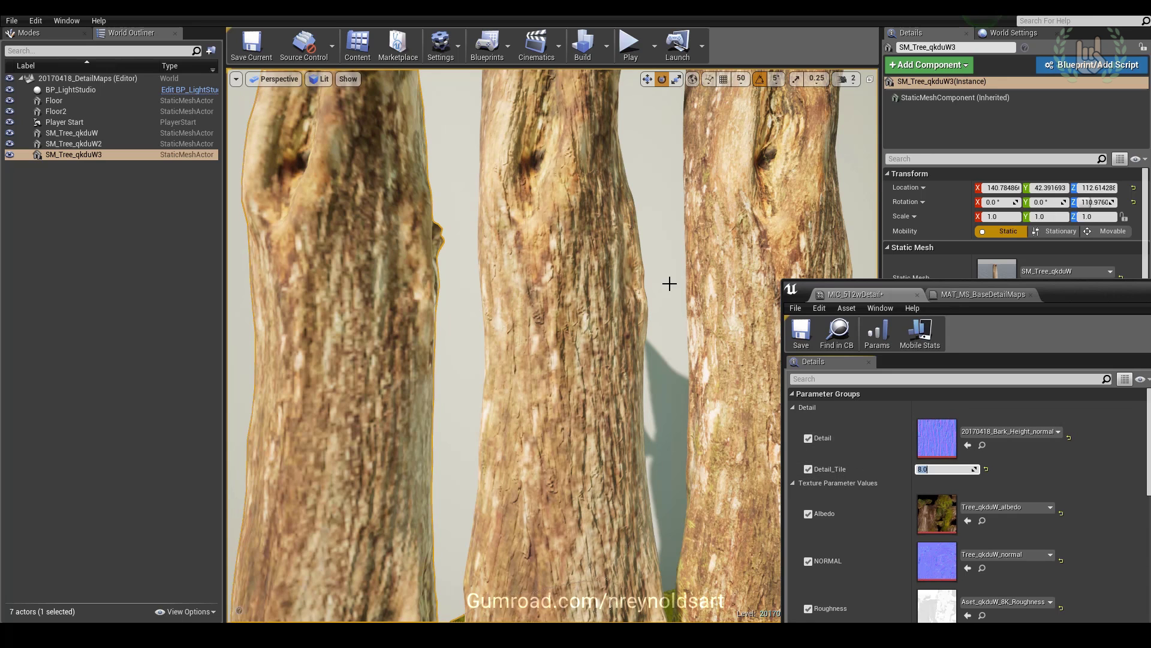
left_click(801, 331)
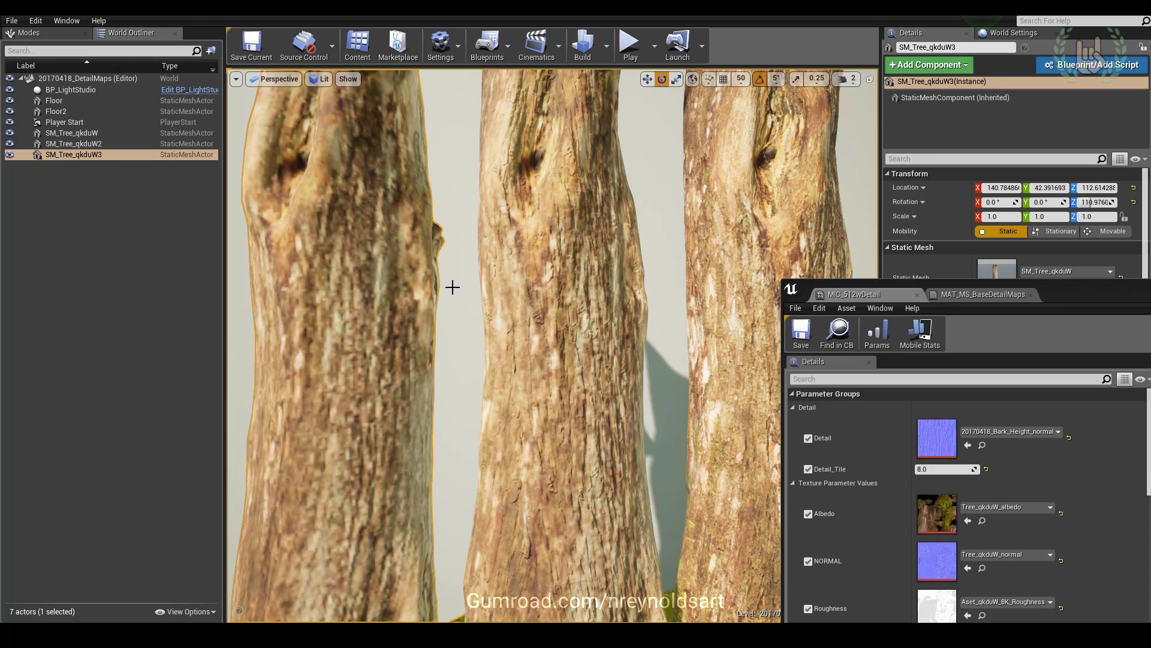
- Compare the three tree trunks in the Detail Lighting view mode and return the viewport to Lit
left_click_drag(1058, 290, 955, 597)
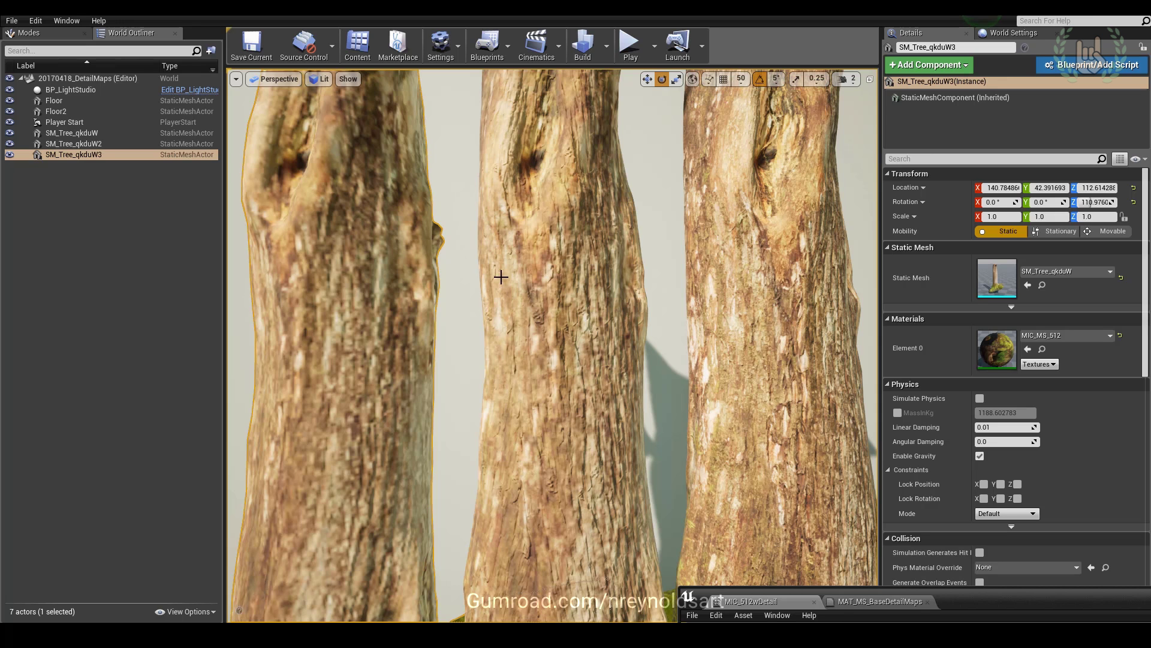
left_click(324, 79)
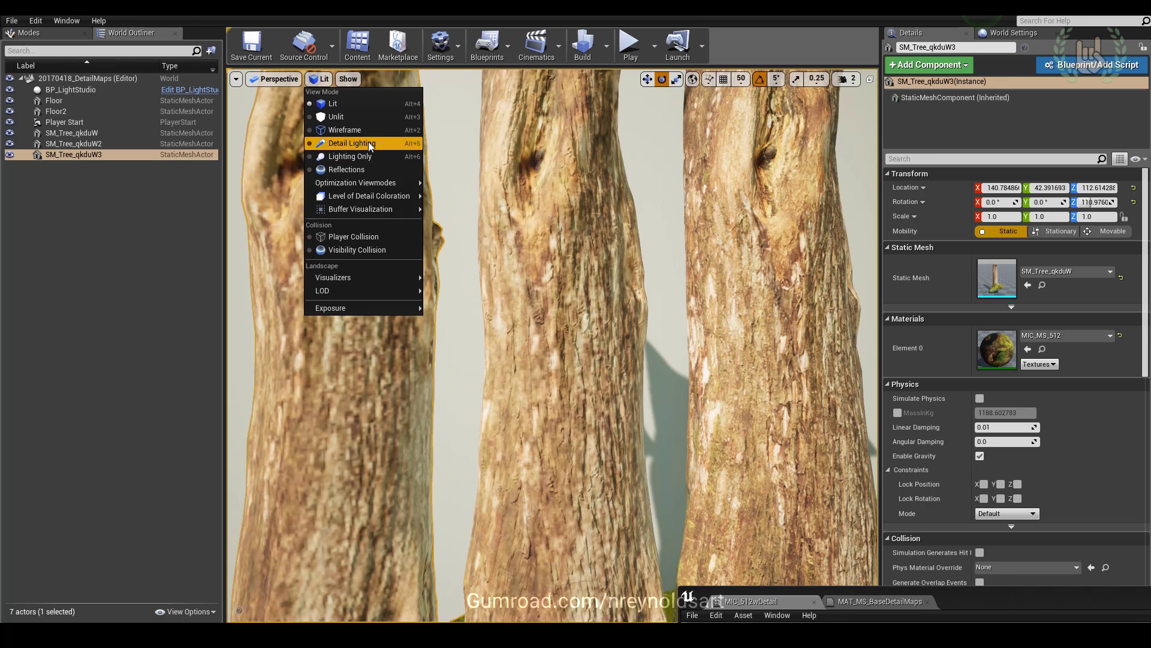
left_click(345, 145)
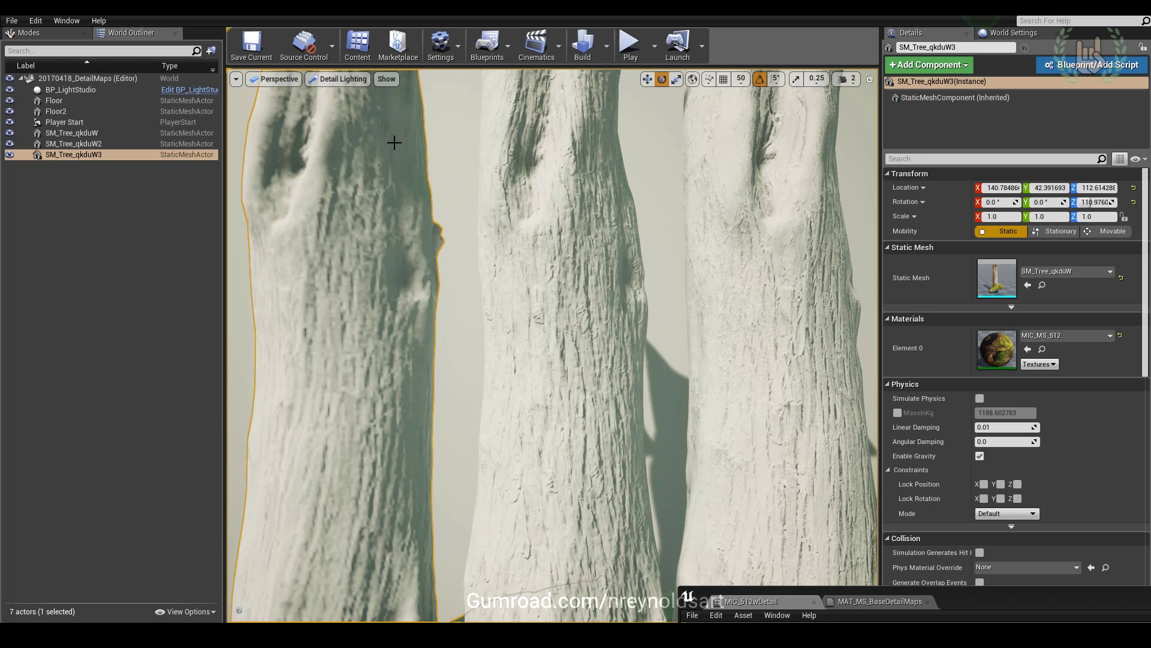
left_click(338, 79)
left_click(329, 108)
- Return to the full-size MAT_MS_BaseDetailMaps graph and move the upper Texture Sample node farther up
left_click_drag(883, 595, 1026, 251)
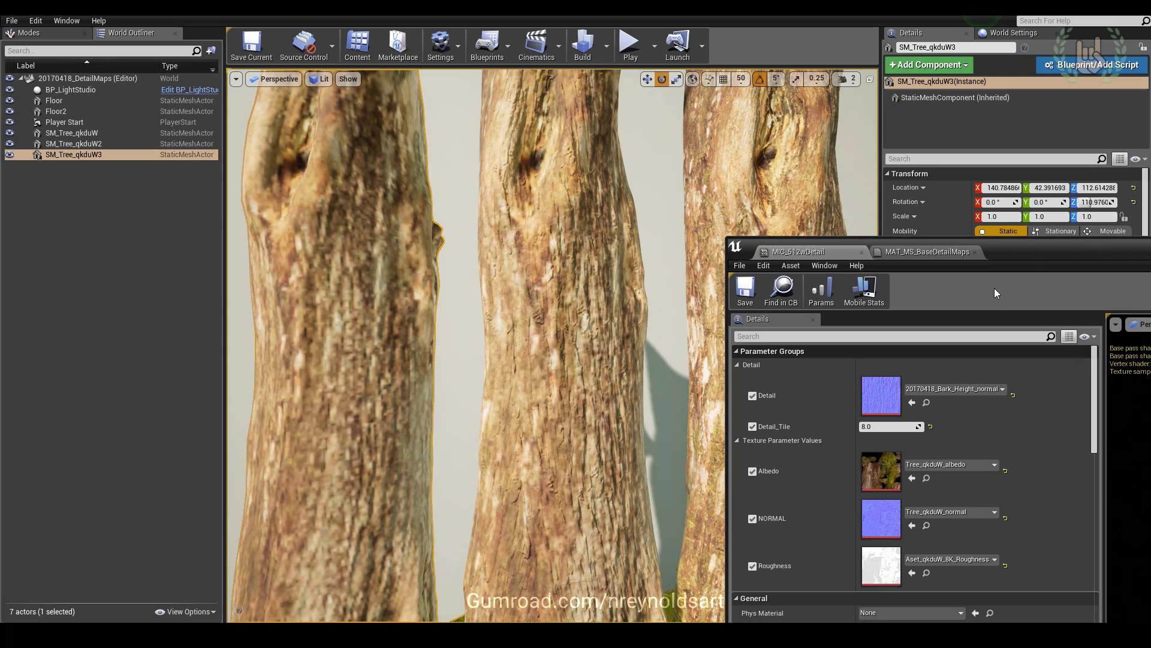
left_click(922, 253)
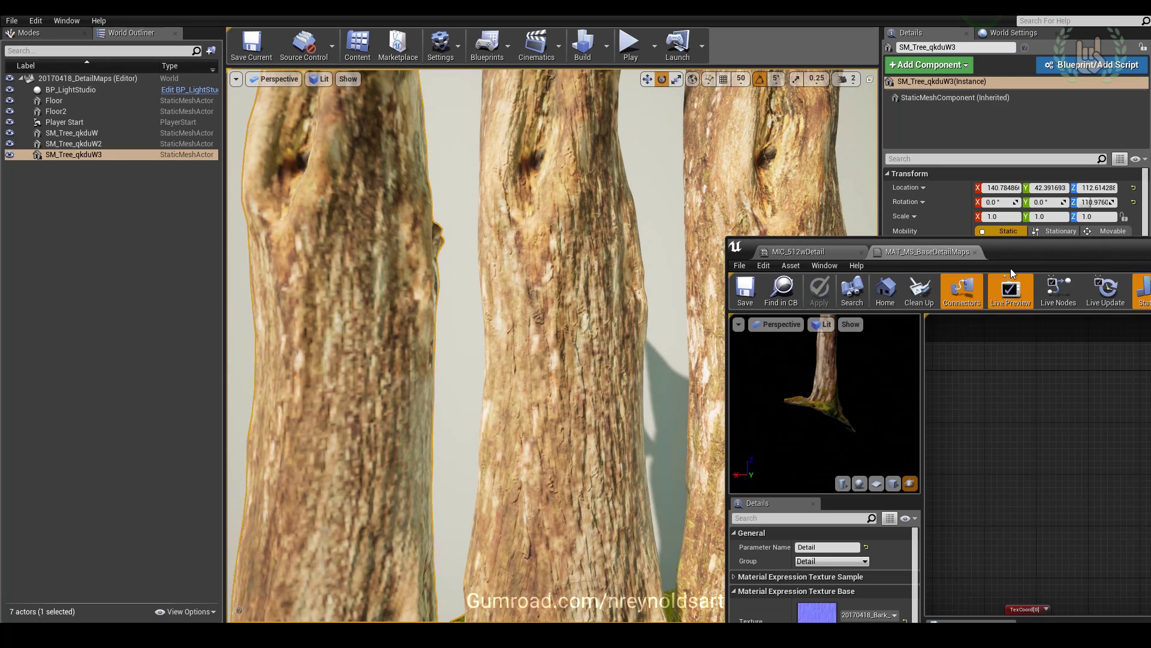
left_click_drag(922, 253, 502, 149)
double_click(502, 148)
right_click_drag(631, 323, 806, 365)
right_click_drag(730, 232, 660, 259)
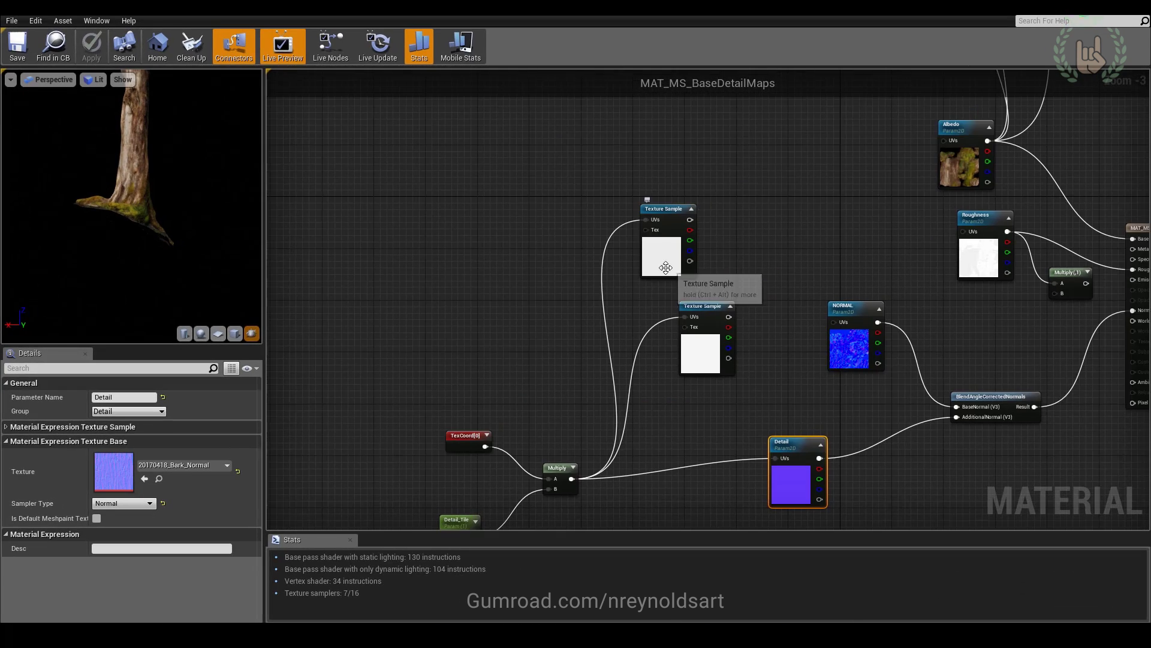
left_click(696, 198)
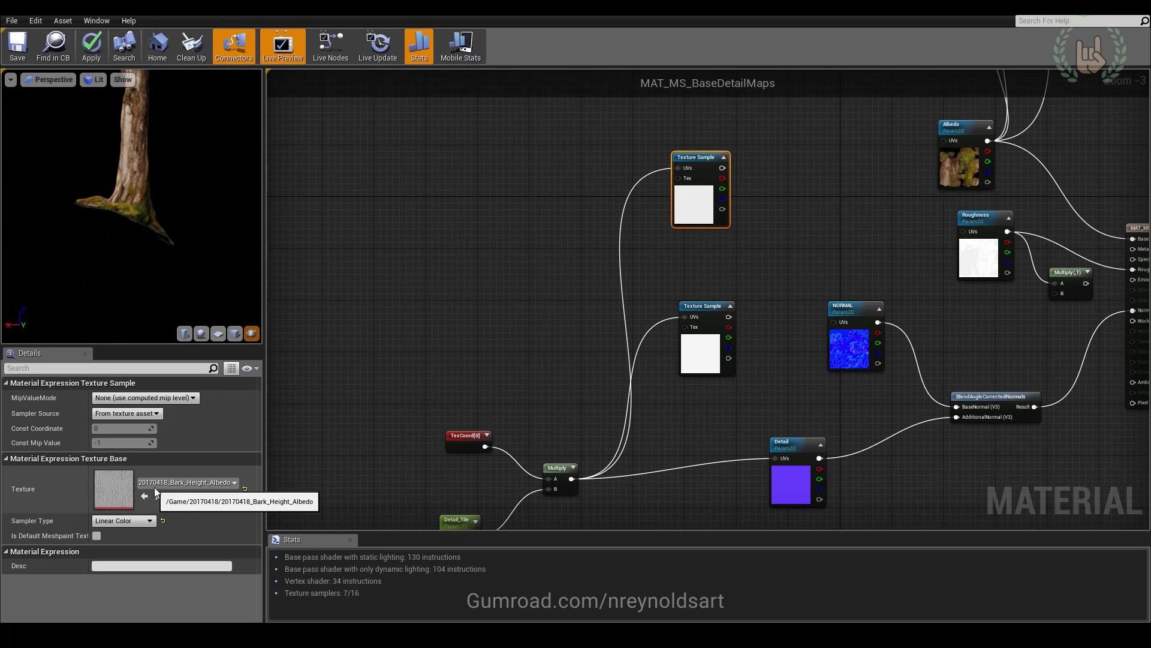
- Open the upper Texture Sample's 20170418_Bark_Height_Albedo texture and examine its pattern up close
double_click(113, 486)
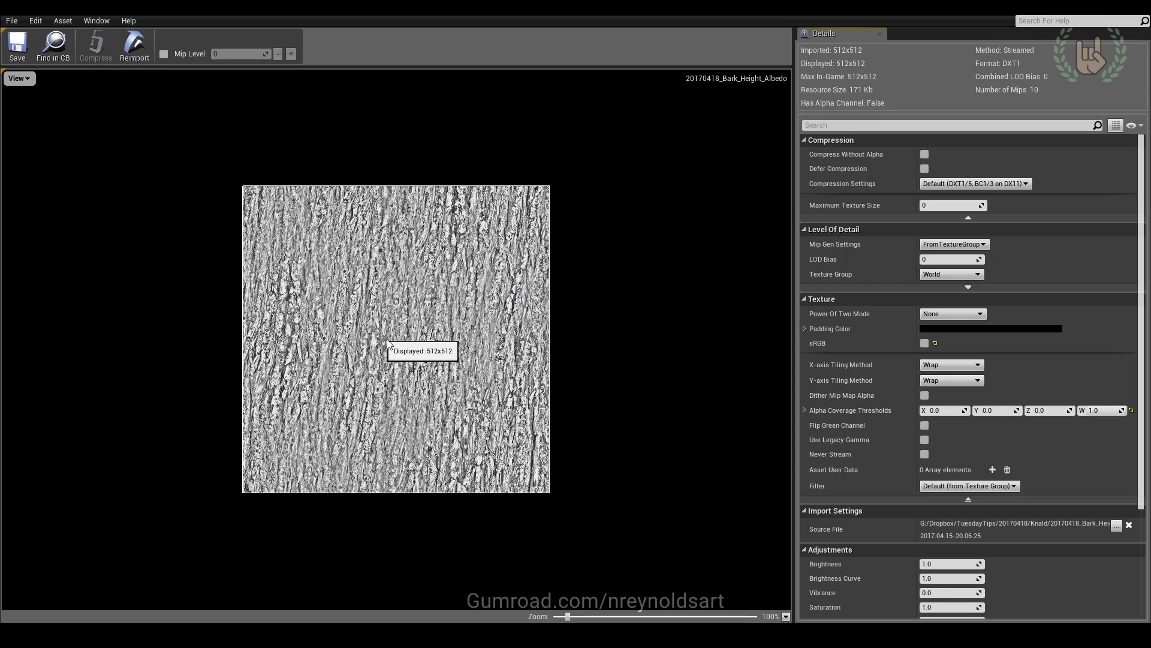
scroll(384, 336, "up", 4)
scroll(396, 320, "down", 4)
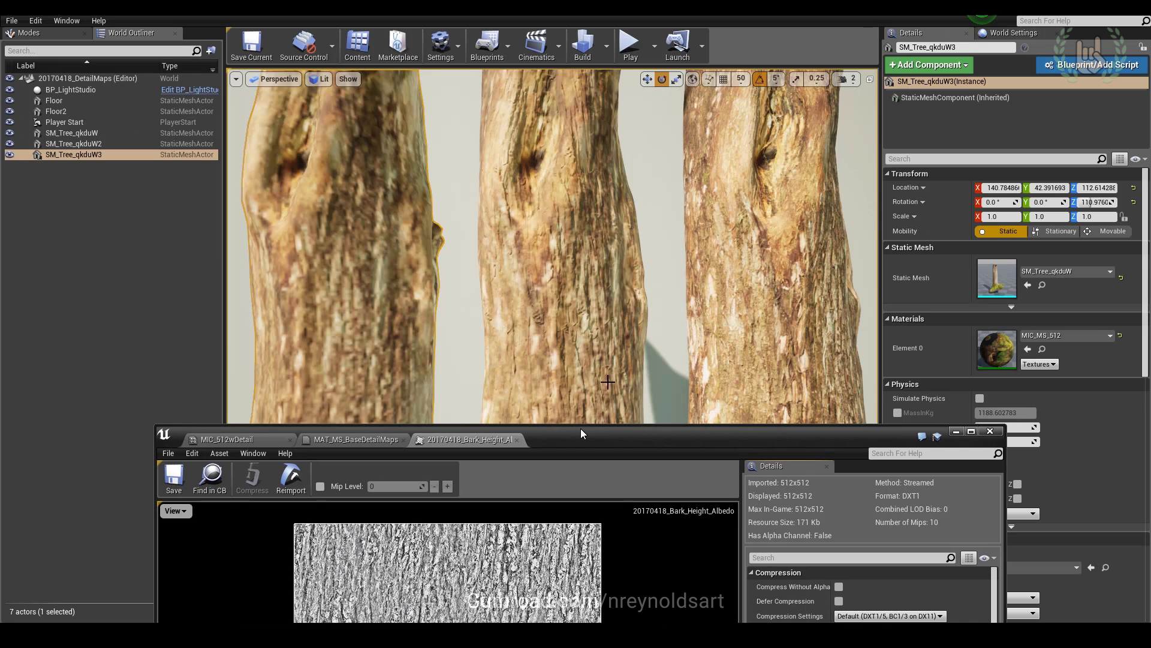
- Select the SM_Tree_qkduW tree in the level and open its MIC_8k material instance and that instance's albedo texture
left_click(251, 441)
left_click_drag(575, 437, 635, 199)
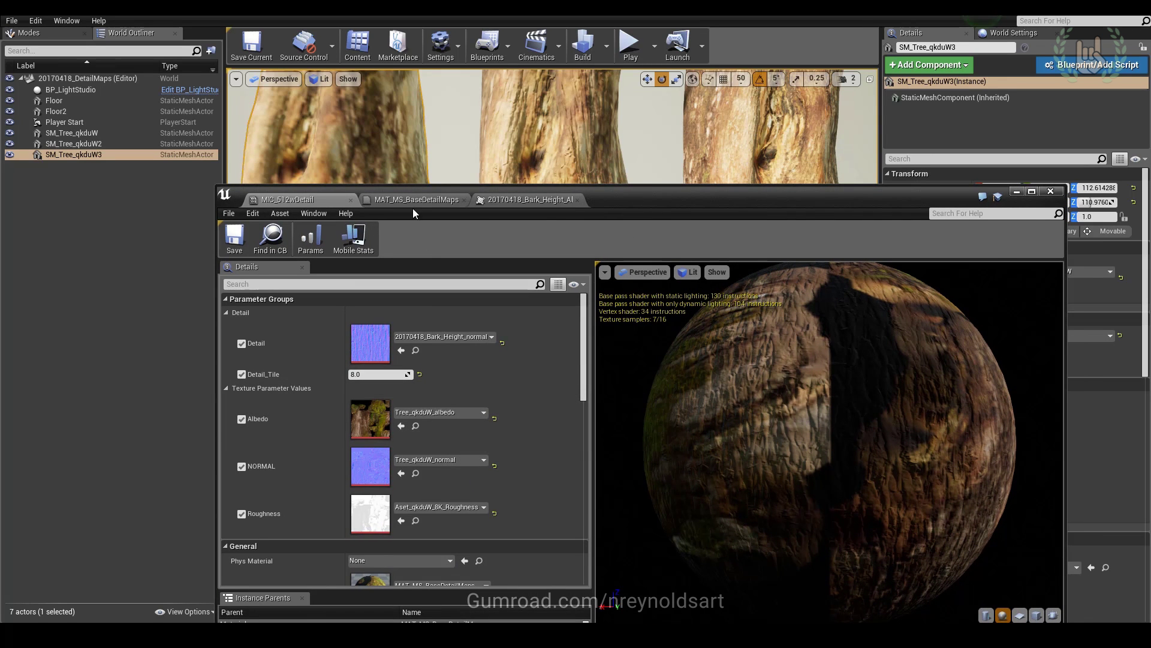
left_click(809, 160)
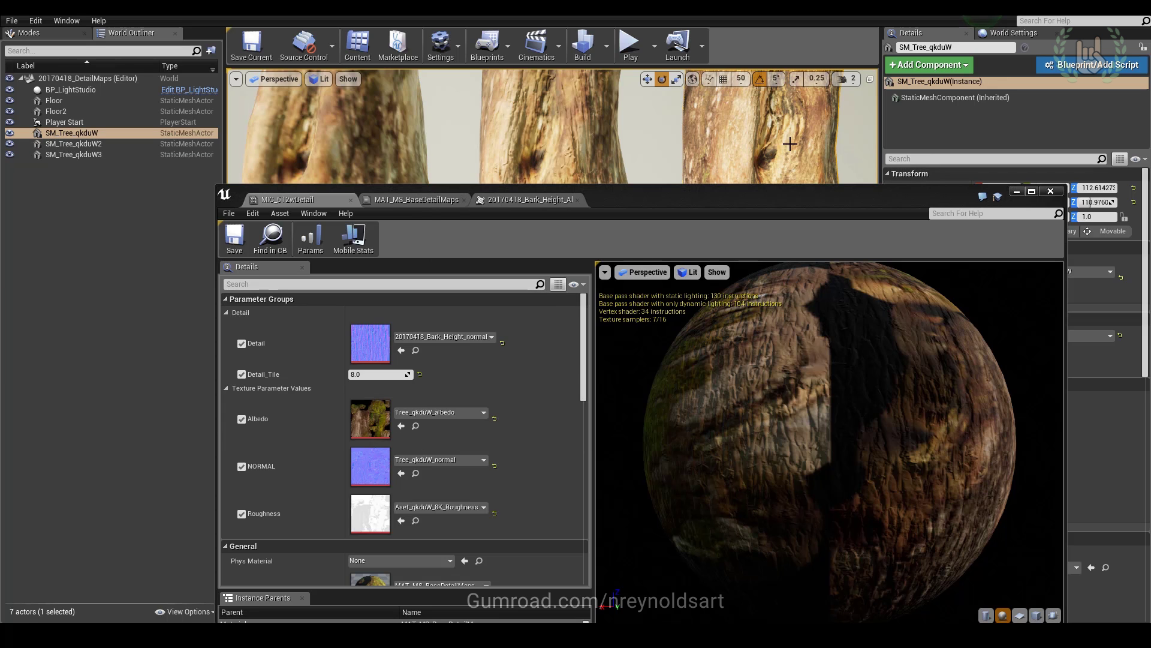
left_click_drag(844, 196, 642, 497)
double_click(999, 335)
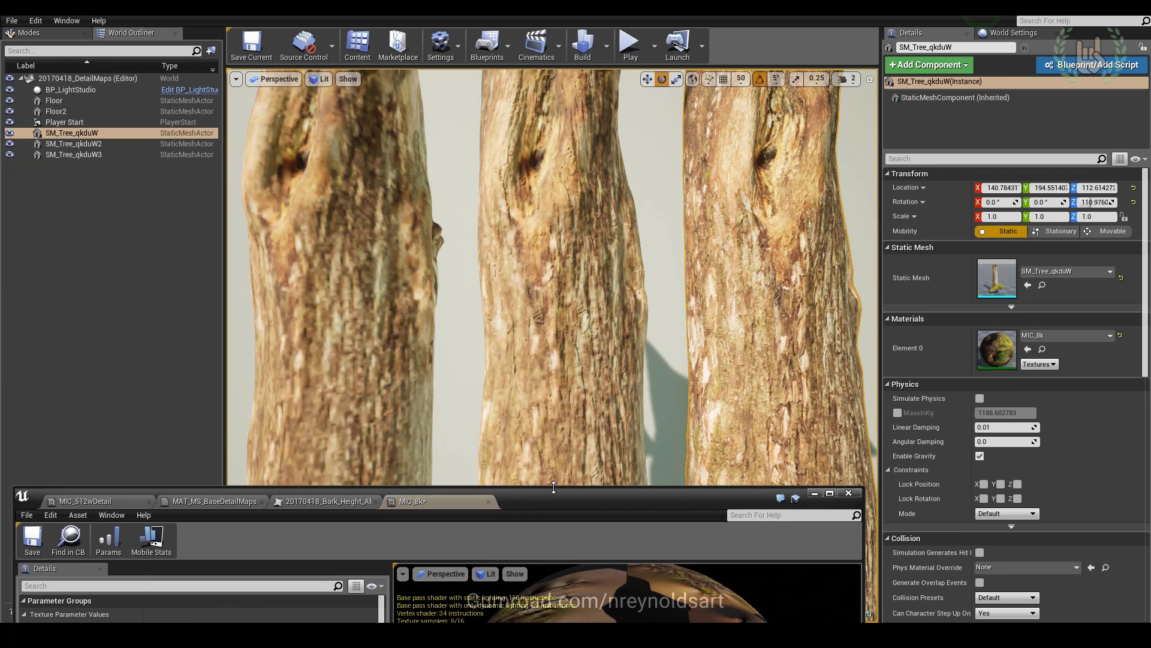
double_click(354, 345)
- Examine the Aset_qkduW_8K_Albedo texture as a whole and up close in the full-size editor
scroll(642, 351, "down", 10)
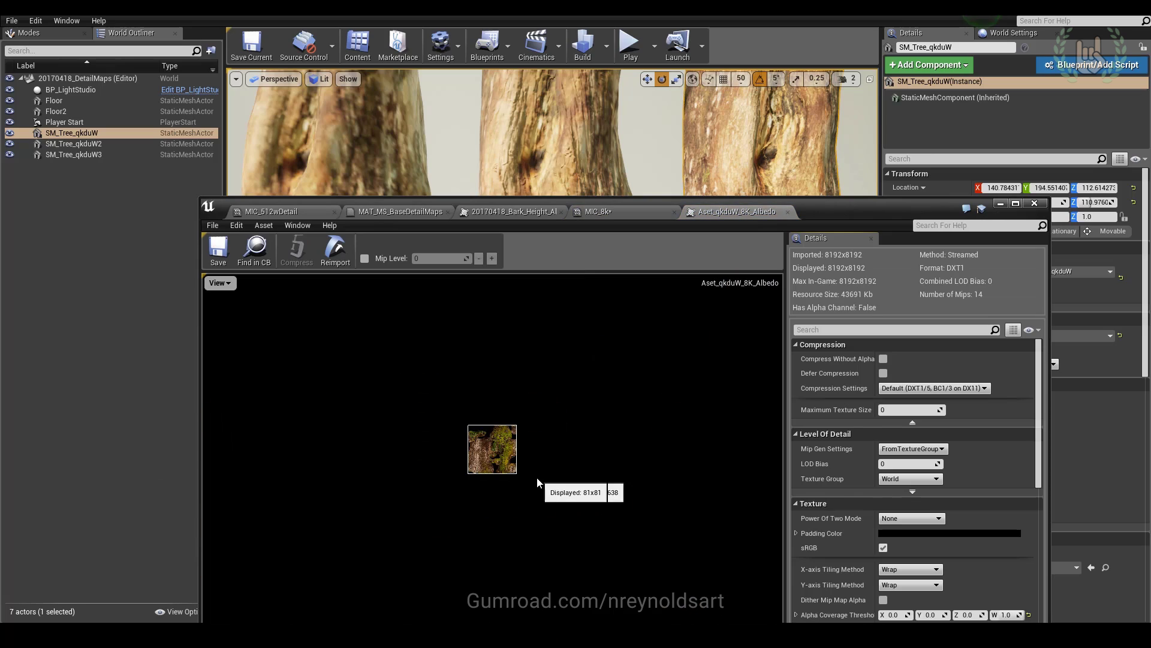
scroll(528, 476, "up", 10)
double_click(865, 200)
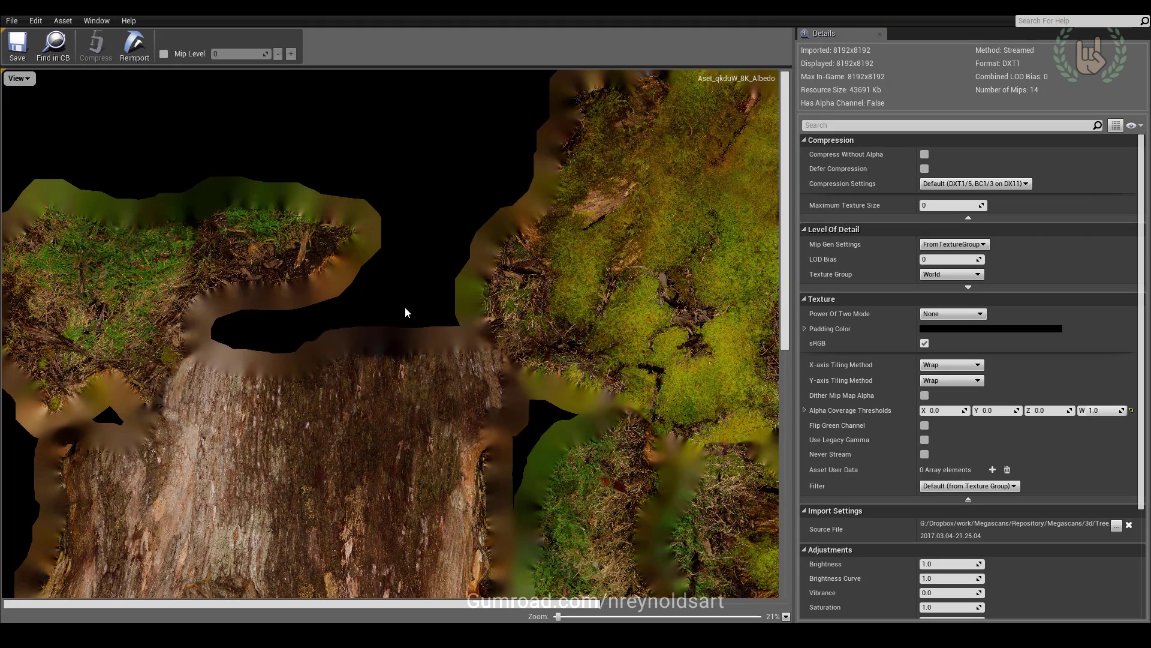
left_click_drag(785, 217, 770, 332)
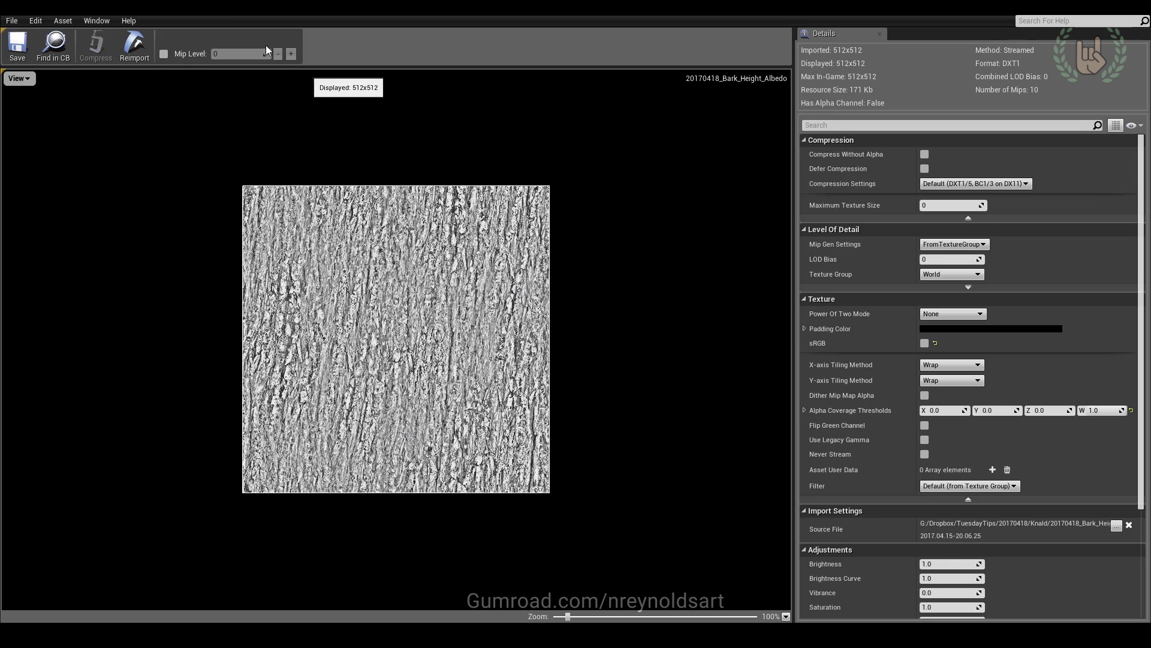
- Open the 20170418_Bark_Normal texture and compare it with 20170418_Bark_Height_Albedo
left_click(240, 21)
double_click(790, 480)
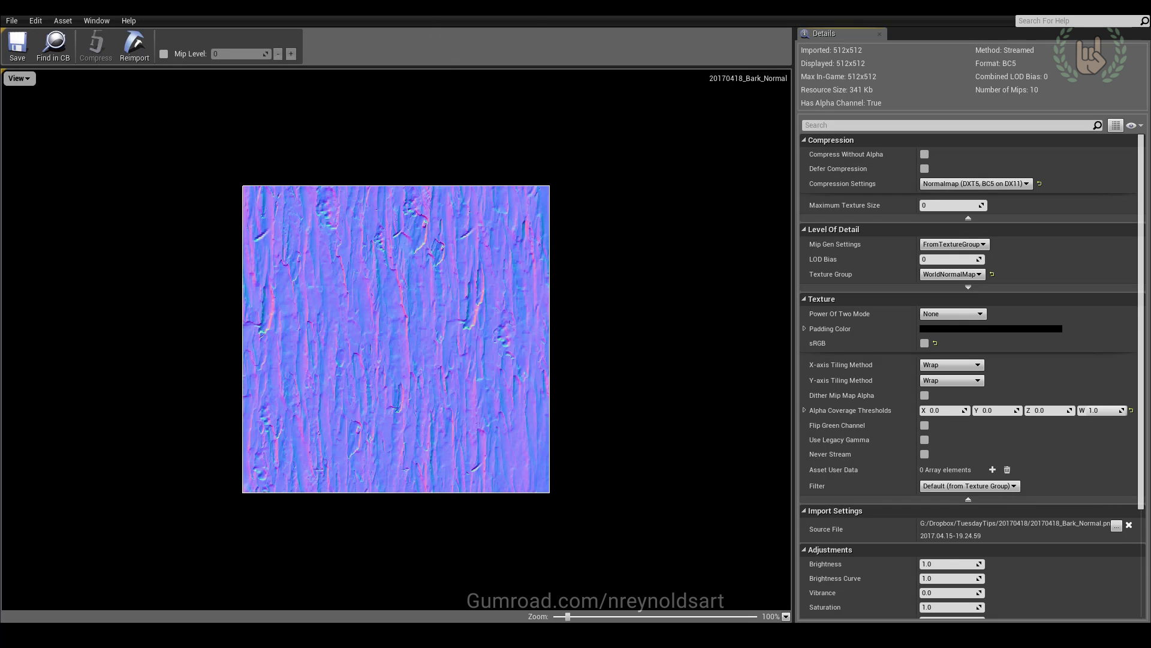
left_click(427, 12)
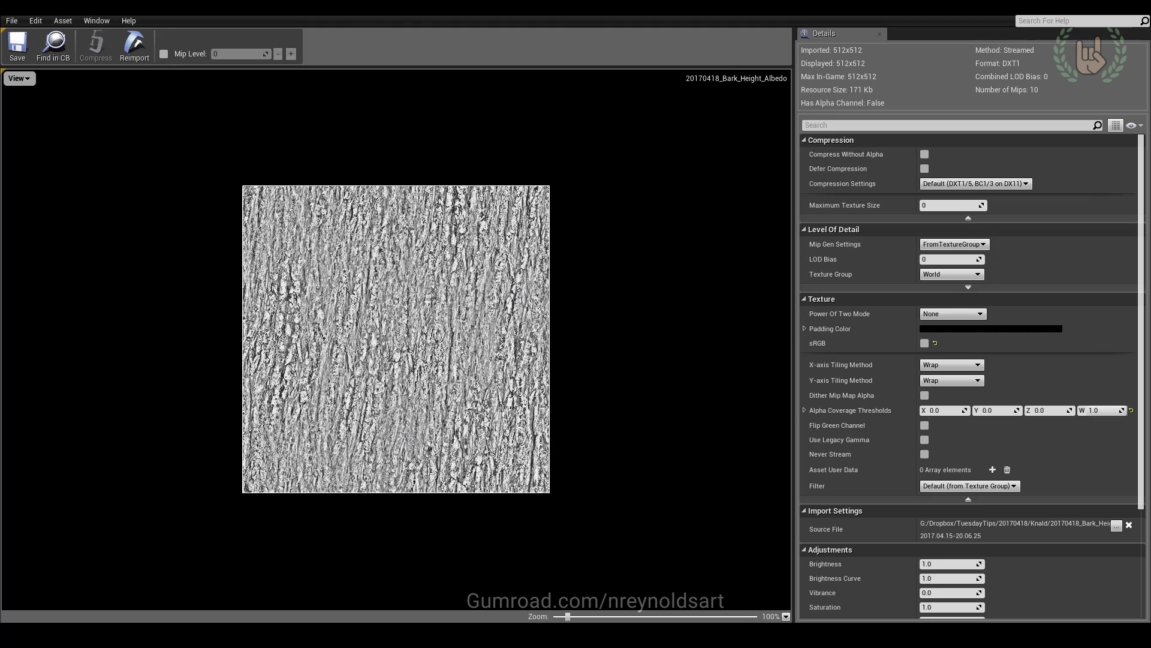
left_click_drag(451, 6, 626, 164)
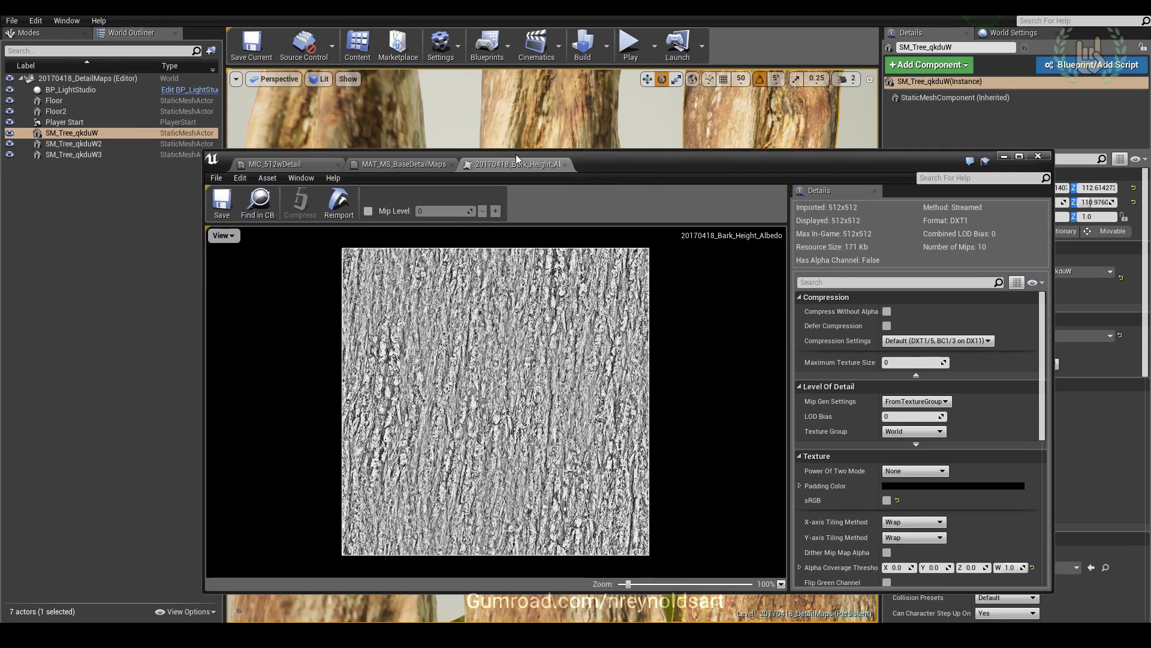
- Close the bark texture, return to the MAT_MS_BaseDetailMaps graph and place the Albedo node just below the upper Texture Sample
middle_click(511, 159)
left_click_drag(469, 167, 440, 134)
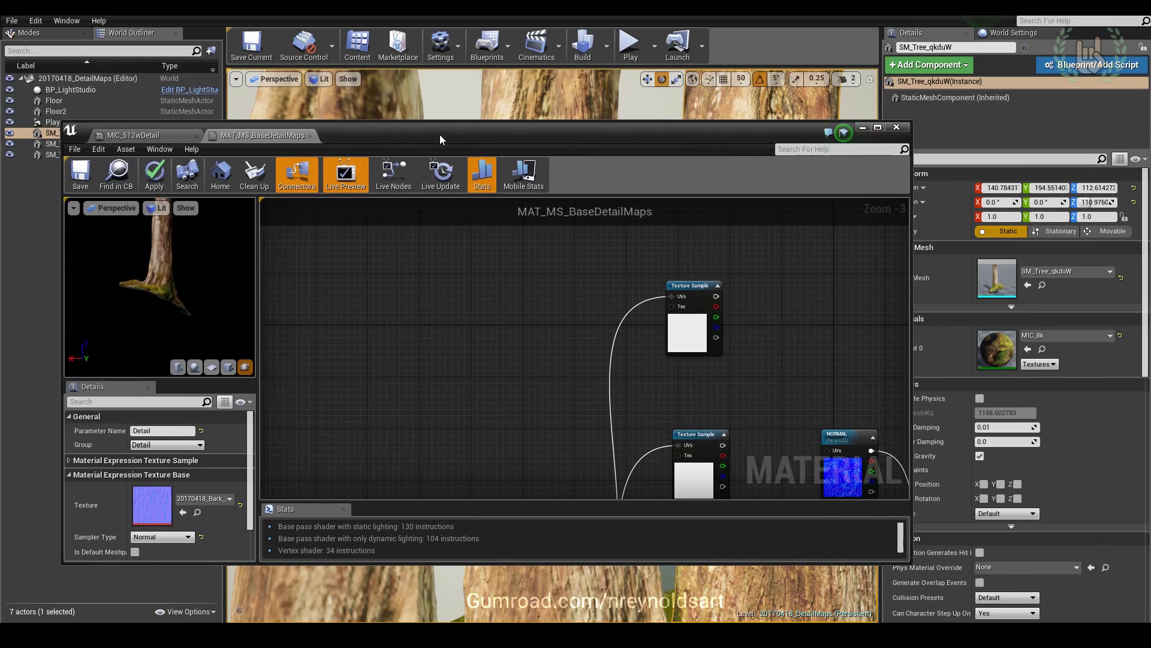
double_click(441, 134)
right_click_drag(577, 352, 485, 490)
left_click_drag(436, 469, 591, 236)
right_click_drag(636, 215, 546, 398)
right_click_drag(580, 455, 549, 242)
left_click_drag(586, 409, 390, 411)
left_click_drag(452, 351, 473, 344)
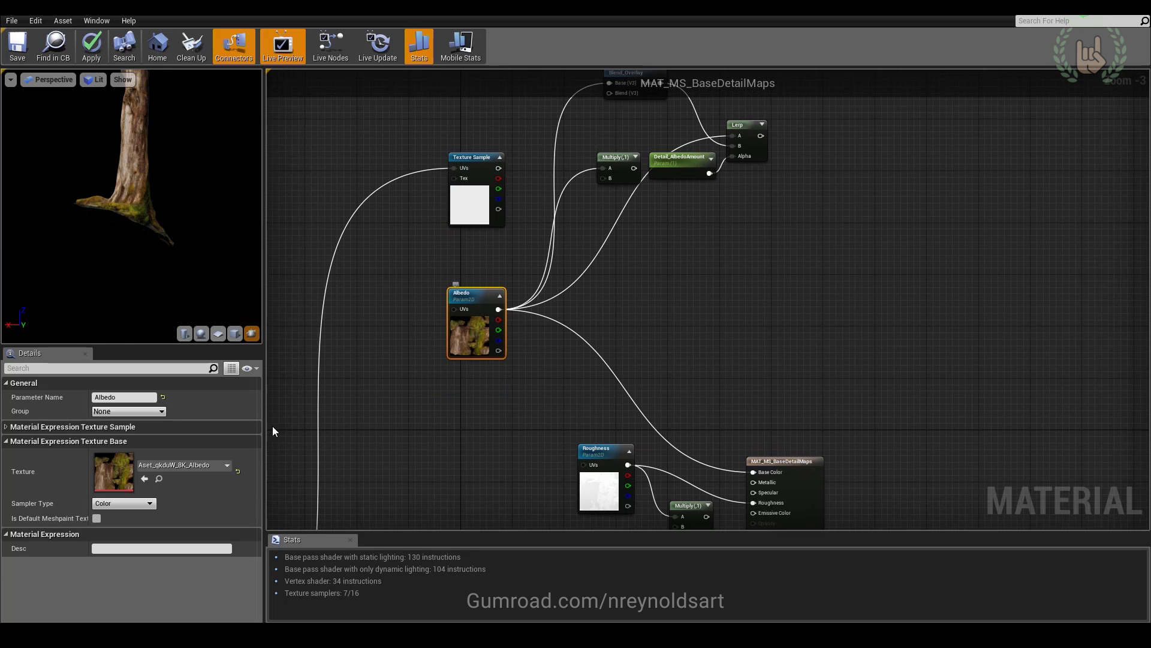
right_click_drag(482, 357, 487, 406)
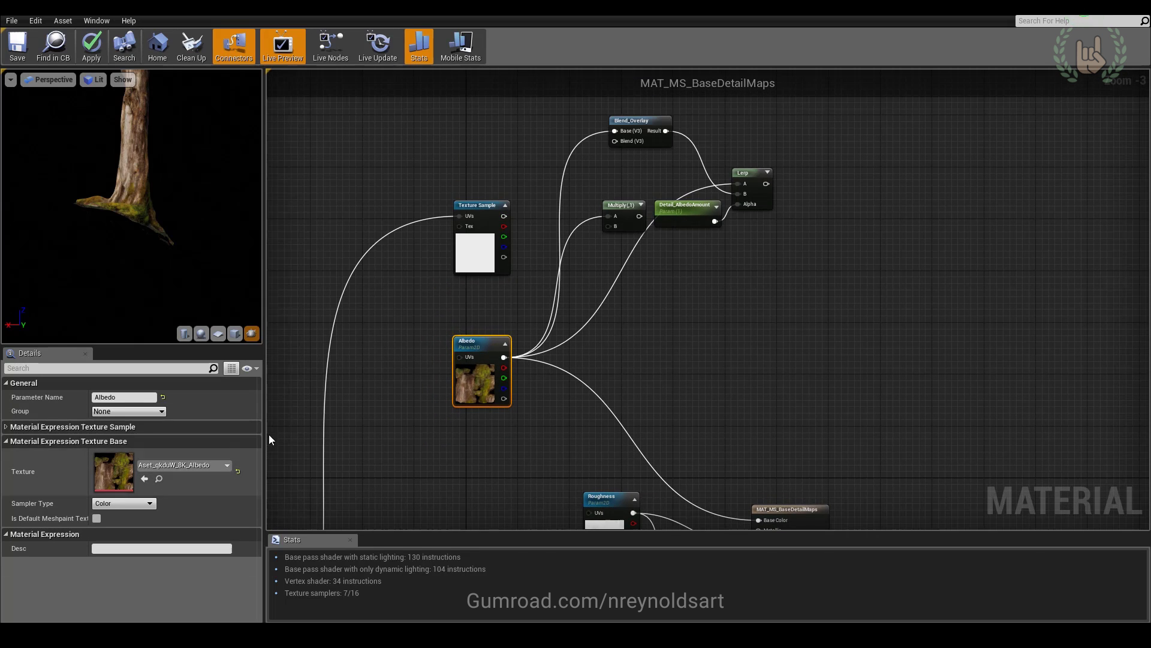
left_click_drag(479, 391, 486, 391)
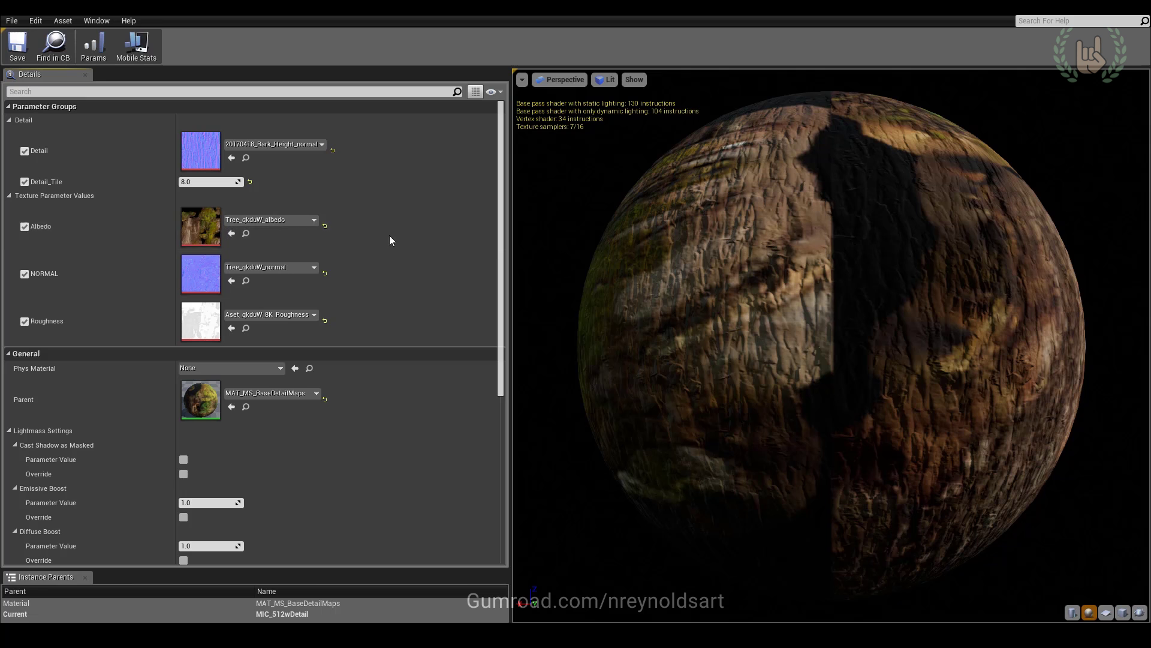
- Examine the Tree_qkduW_albedo texture used by MIC_512wDetail and return to the Albedo node in the material graph
double_click(200, 226)
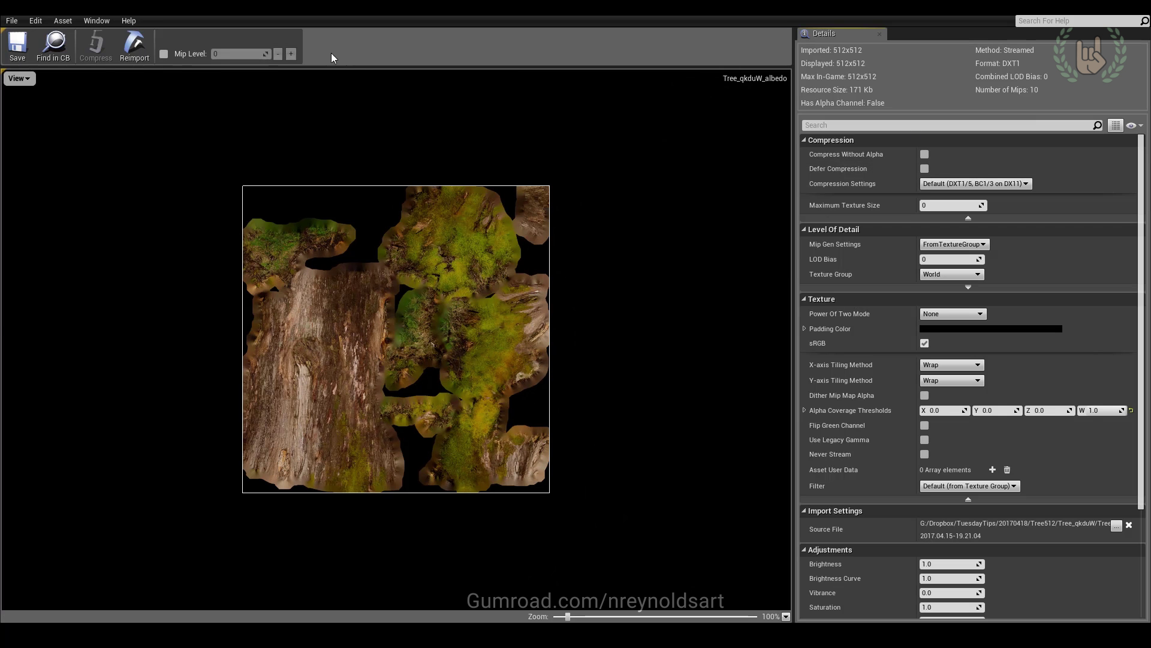
left_click(321, 9)
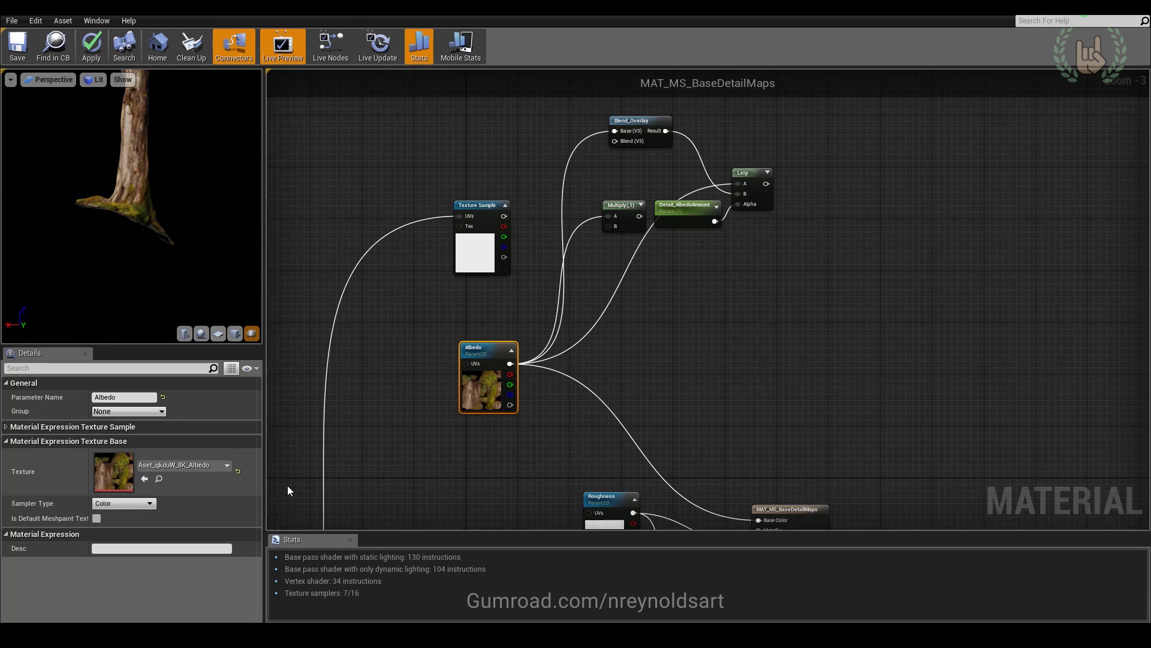
left_click(299, 451)
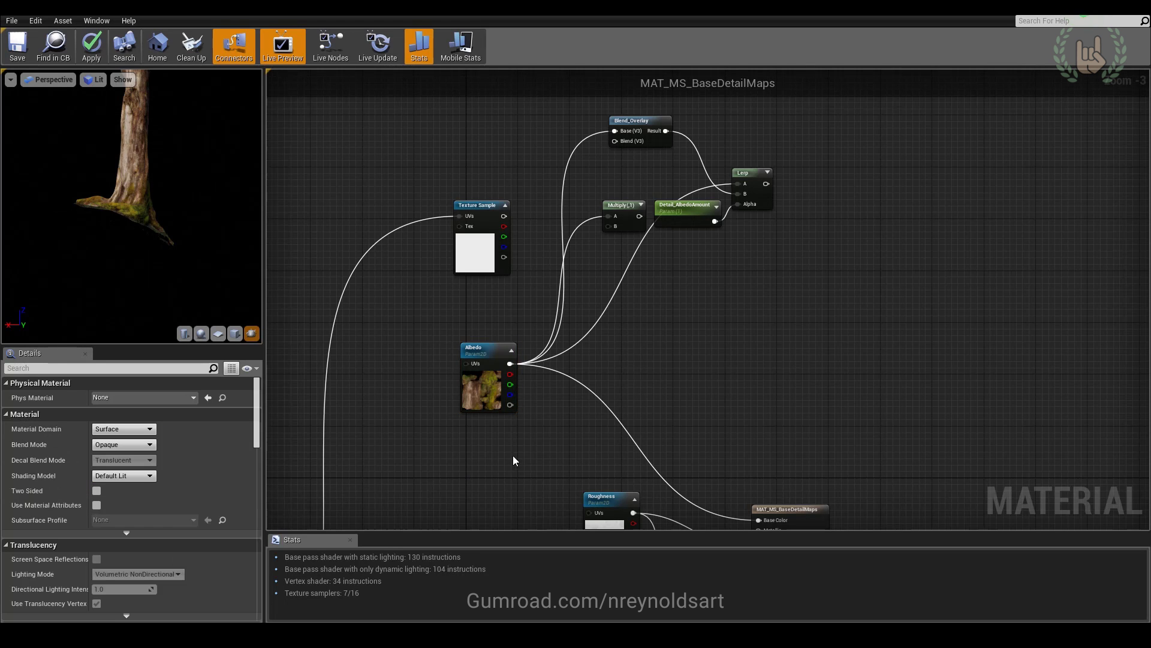
left_click(484, 395)
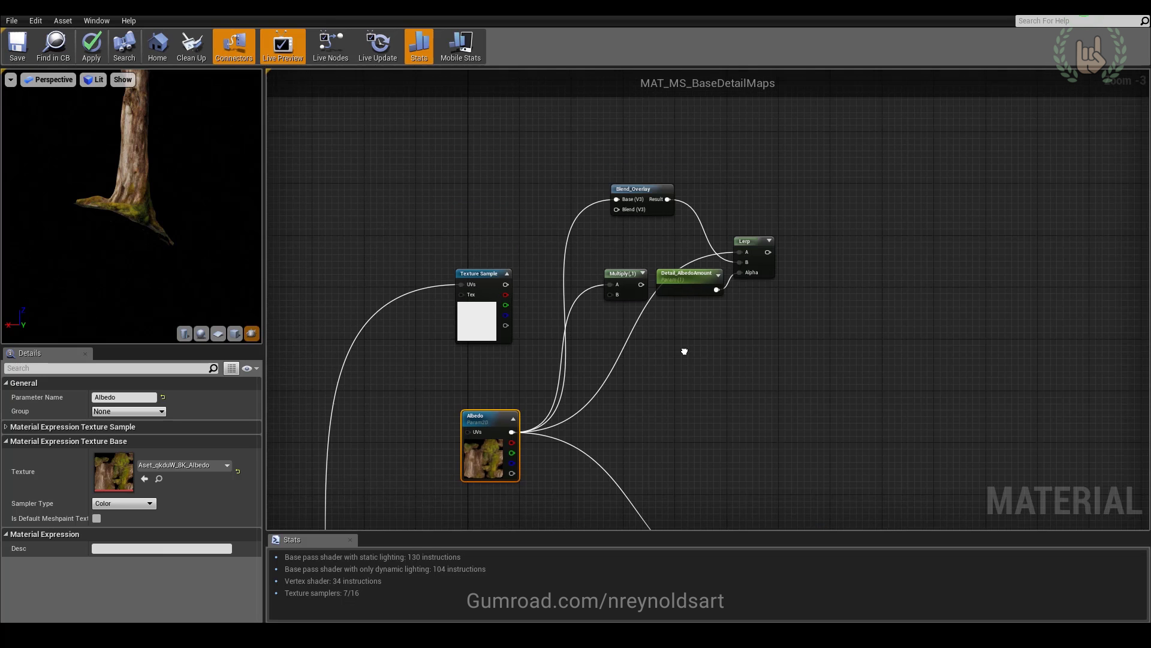
- Place the Multiply node beside the Albedo sample and feed the upper Texture Sample's output into its B input
right_click_drag(731, 379, 684, 253)
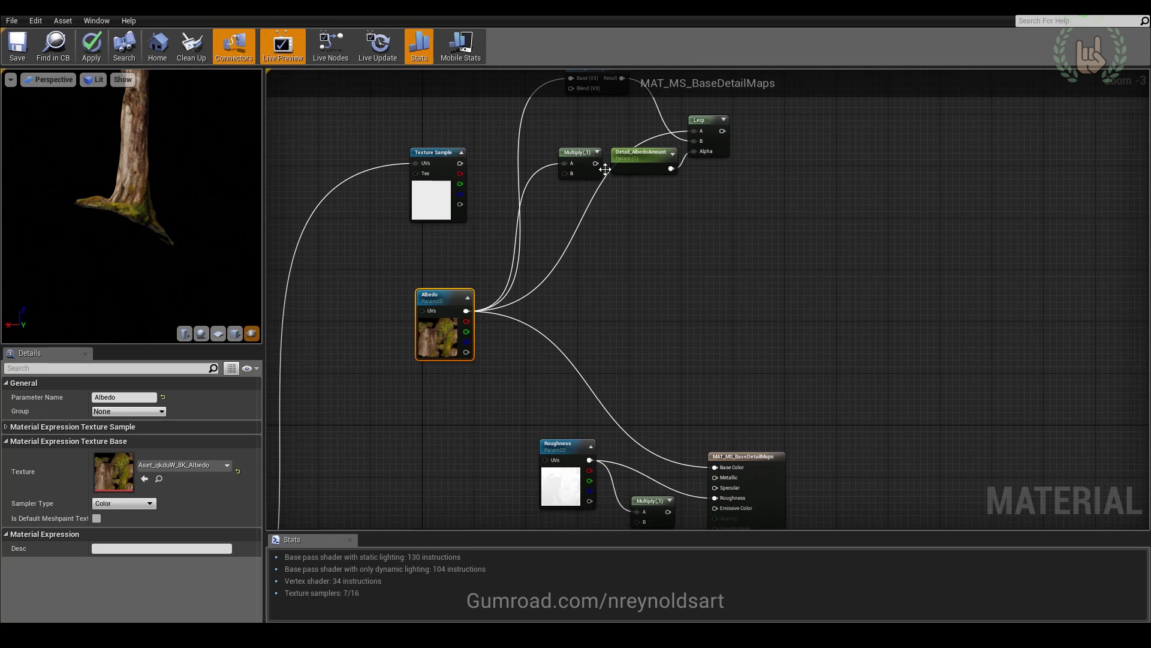
left_click_drag(584, 167, 638, 315)
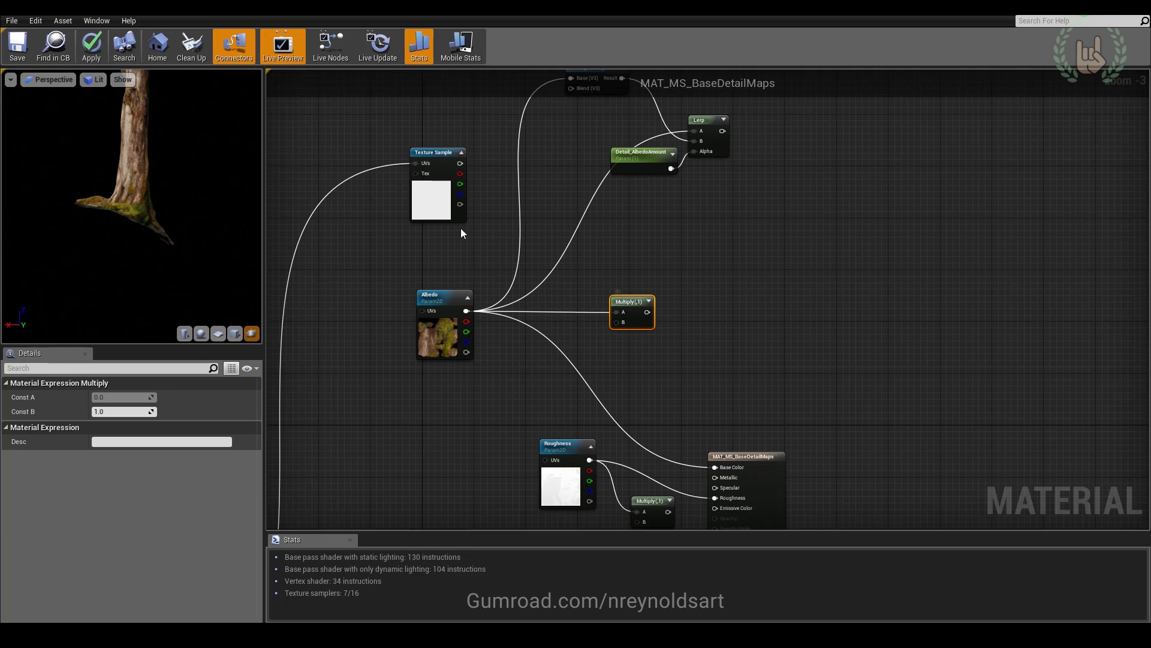
left_click(445, 330)
left_click_drag(461, 163, 625, 320)
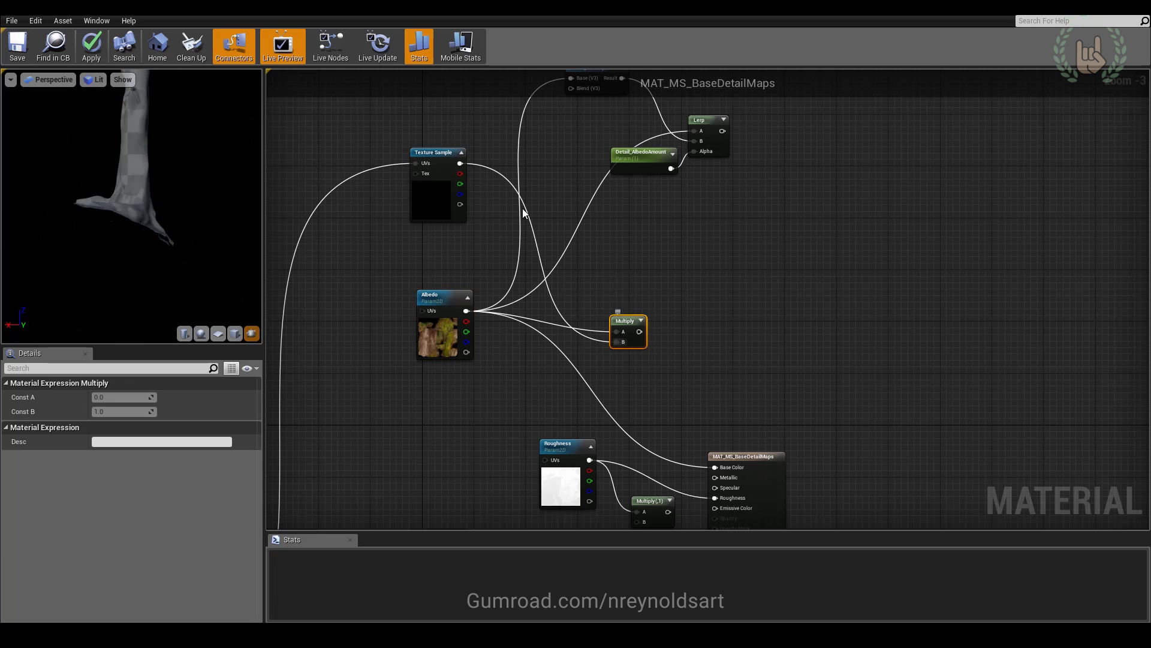
- Connect the Multiply node's output to the material's Base Color and save the material with the level's trees uncovered
left_click(437, 201)
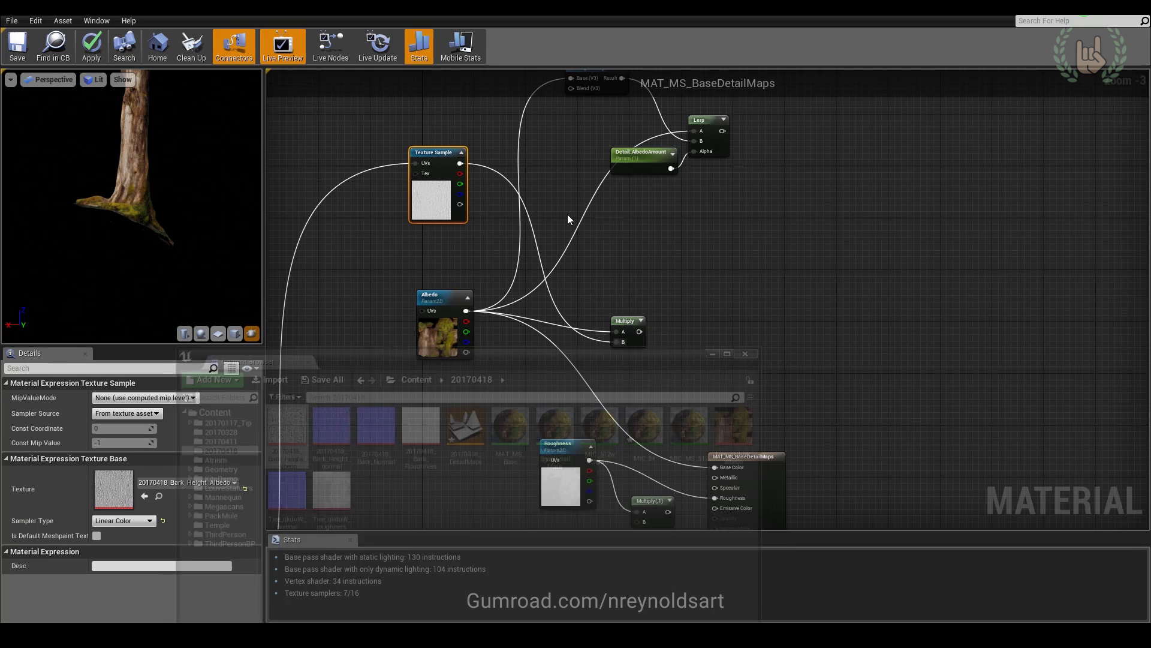
left_click(453, 338)
left_click(439, 203)
right_click_drag(740, 367, 720, 301)
left_click_drag(620, 265, 707, 402)
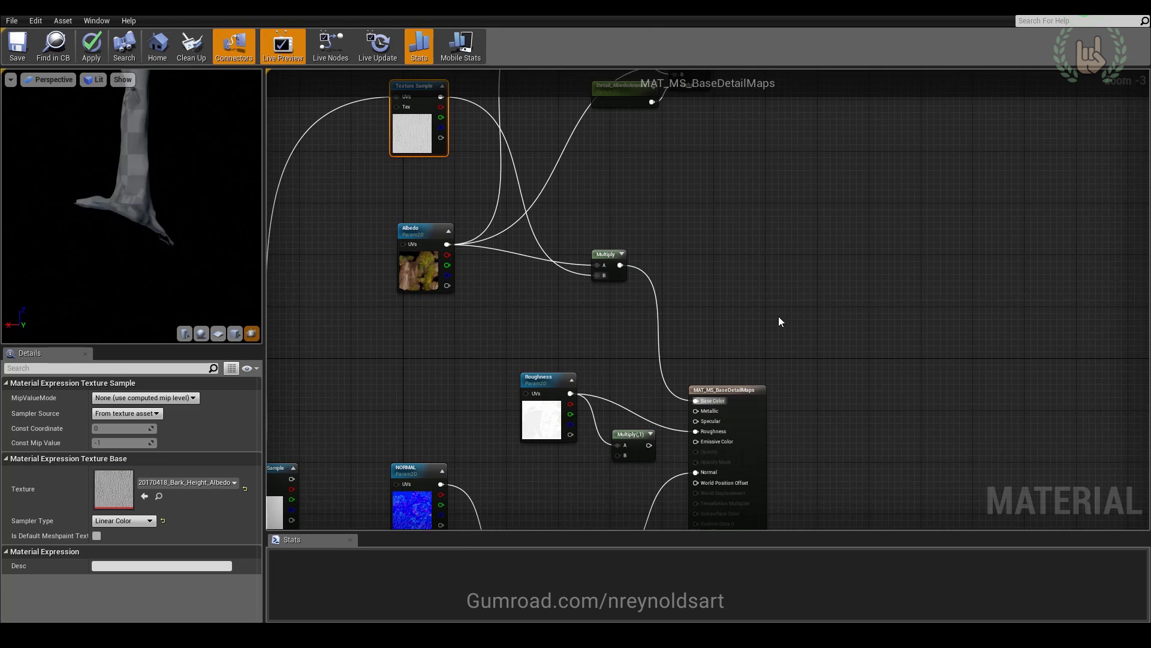
double_click(649, 21)
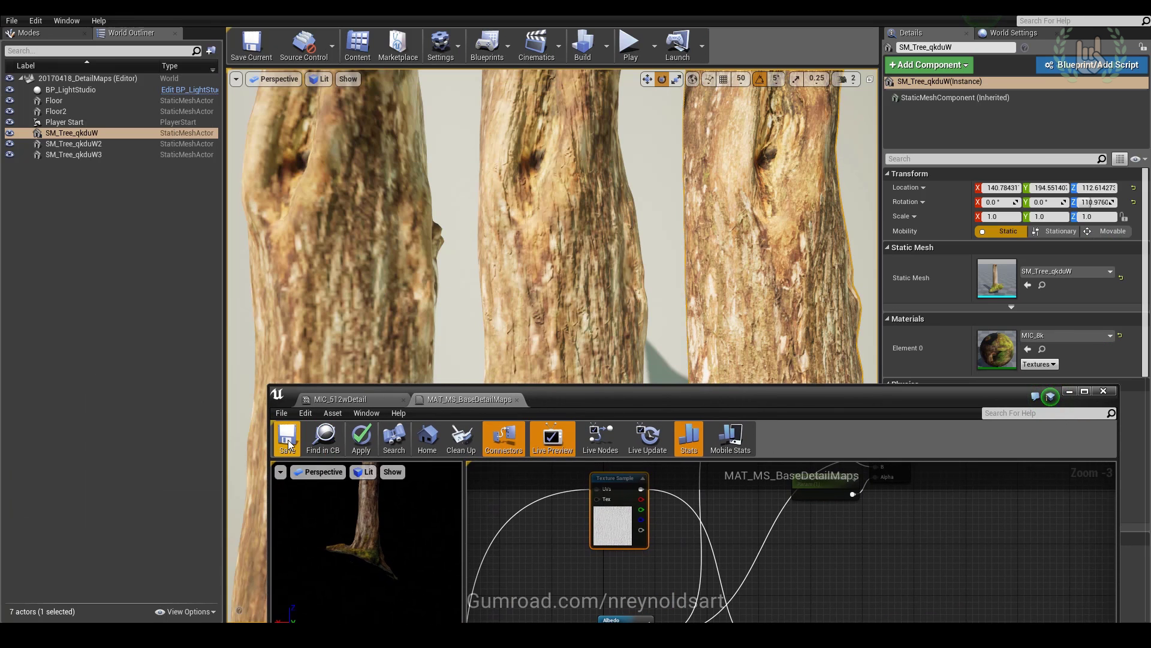
key("ctrl+s")
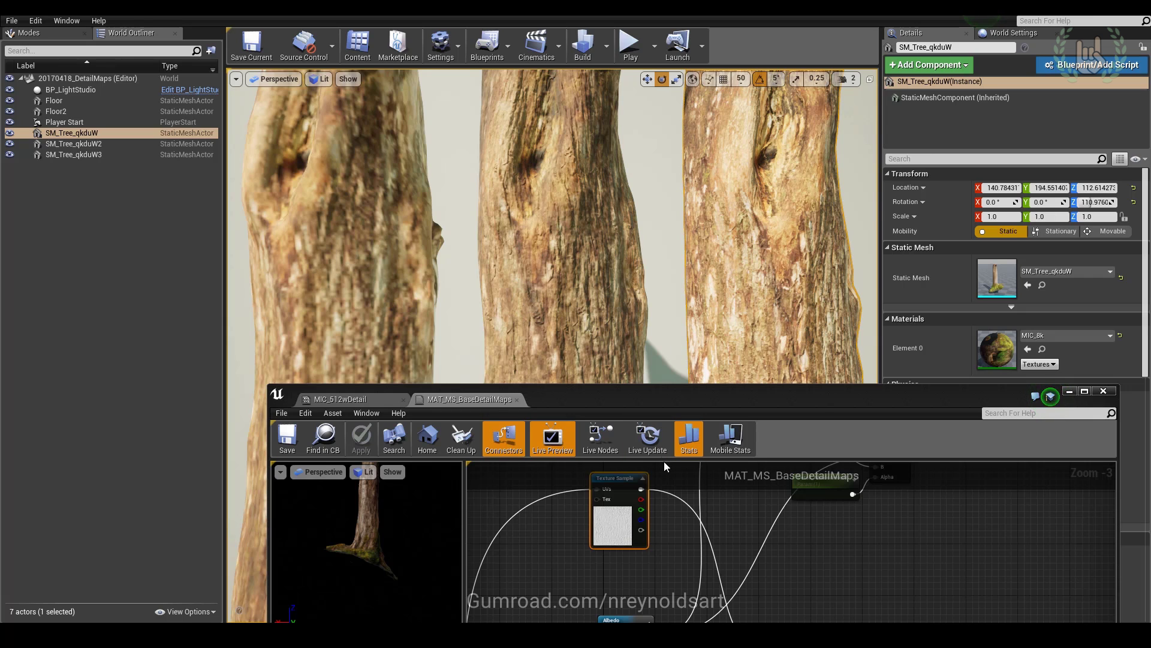
- Review the 20170418_Bark_Height_Albedo texture, close it with the Content Browser and uncover the trees for comparison
double_click(624, 537)
double_click(263, 442)
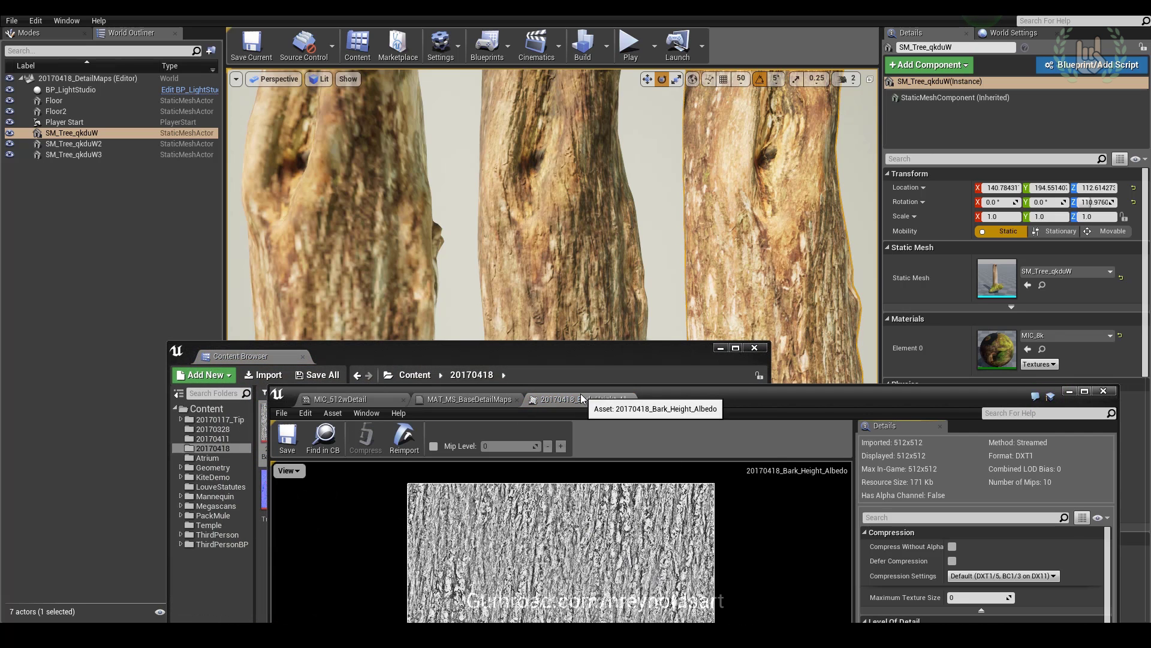
left_click(627, 399)
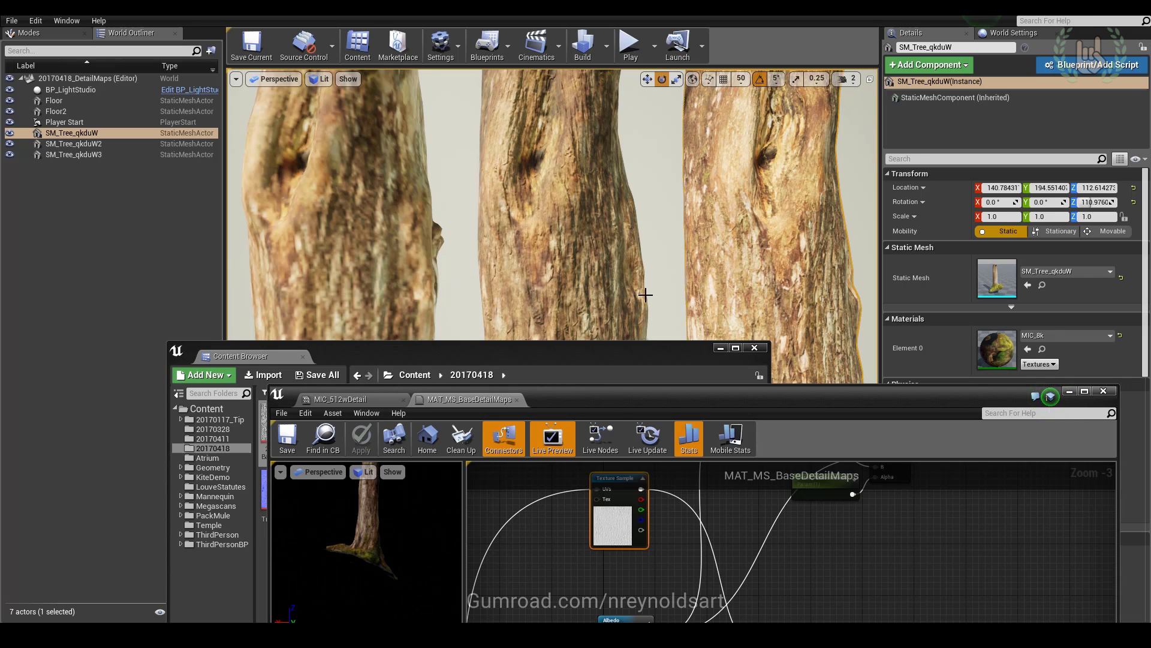
left_click_drag(613, 532, 646, 564)
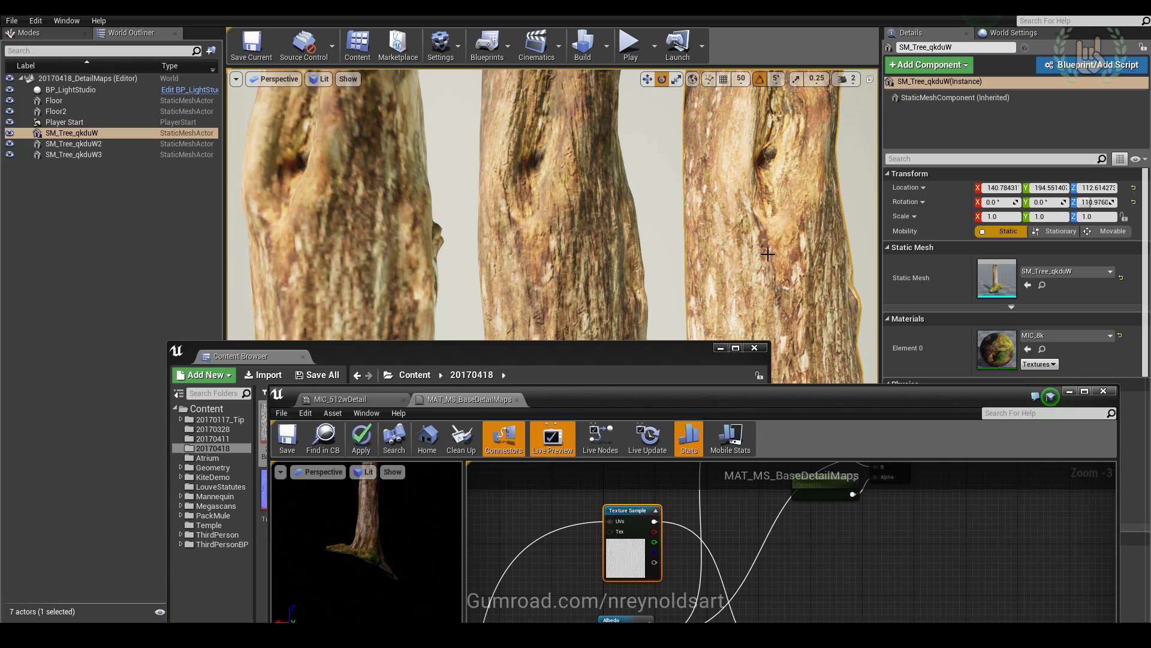
left_click_drag(674, 397, 664, 501)
left_click(620, 351)
left_click(755, 349)
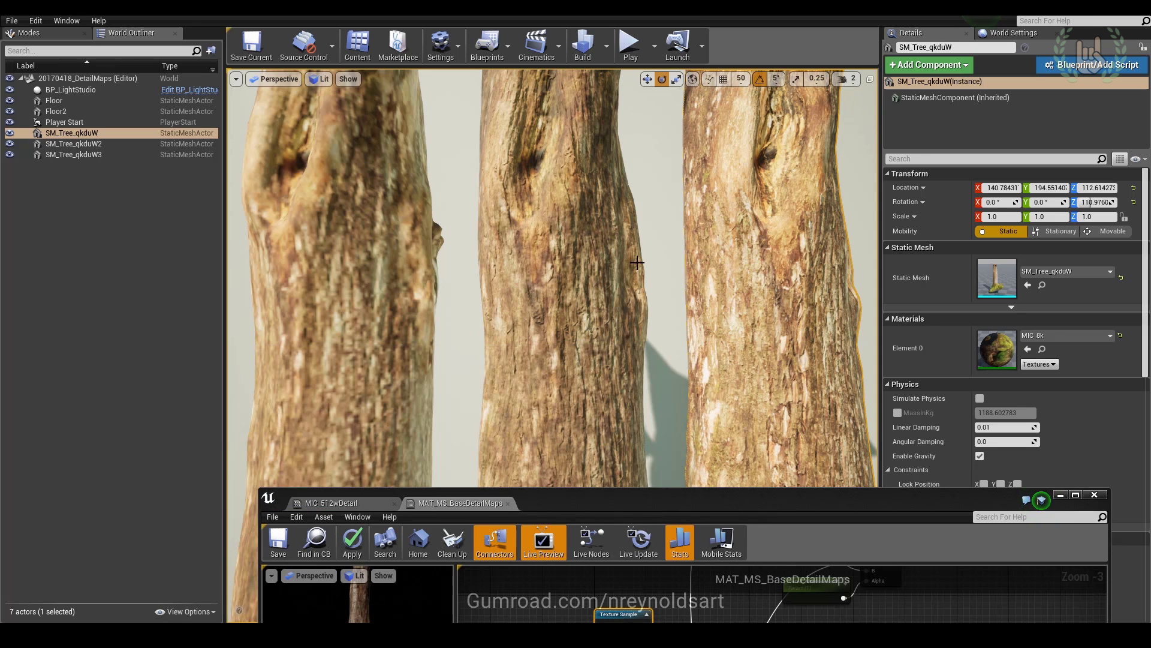
- Compare the three trees in the Unlit view mode and return the level viewport to Lit
left_click(319, 78)
left_click(327, 125)
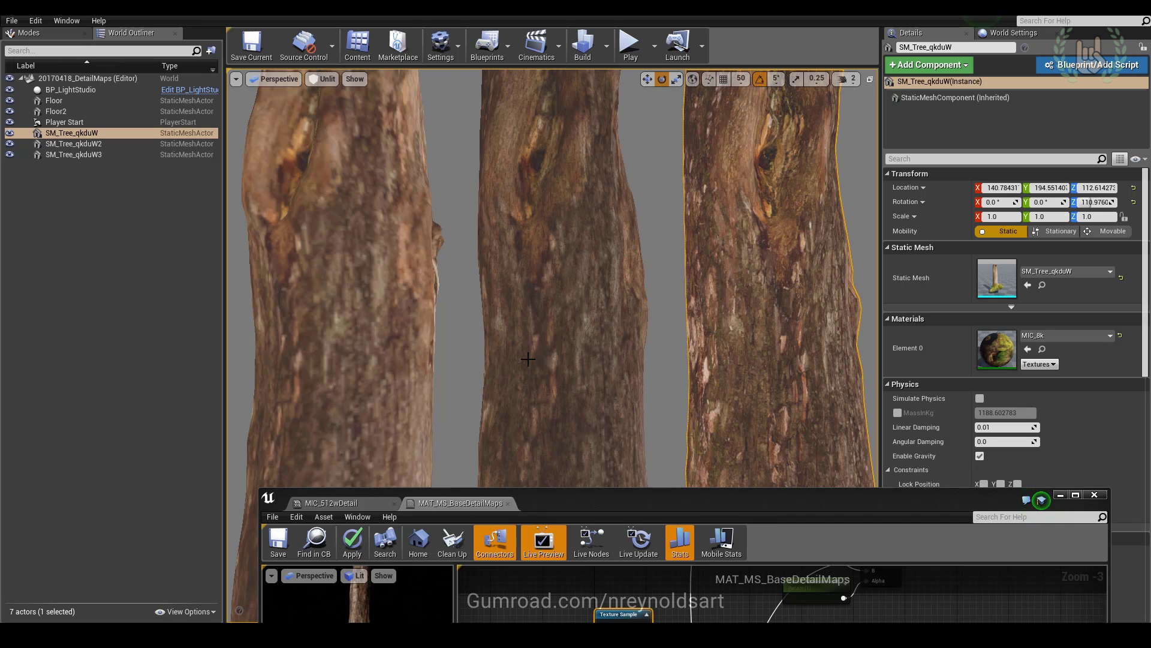
left_click(325, 79)
left_click(331, 104)
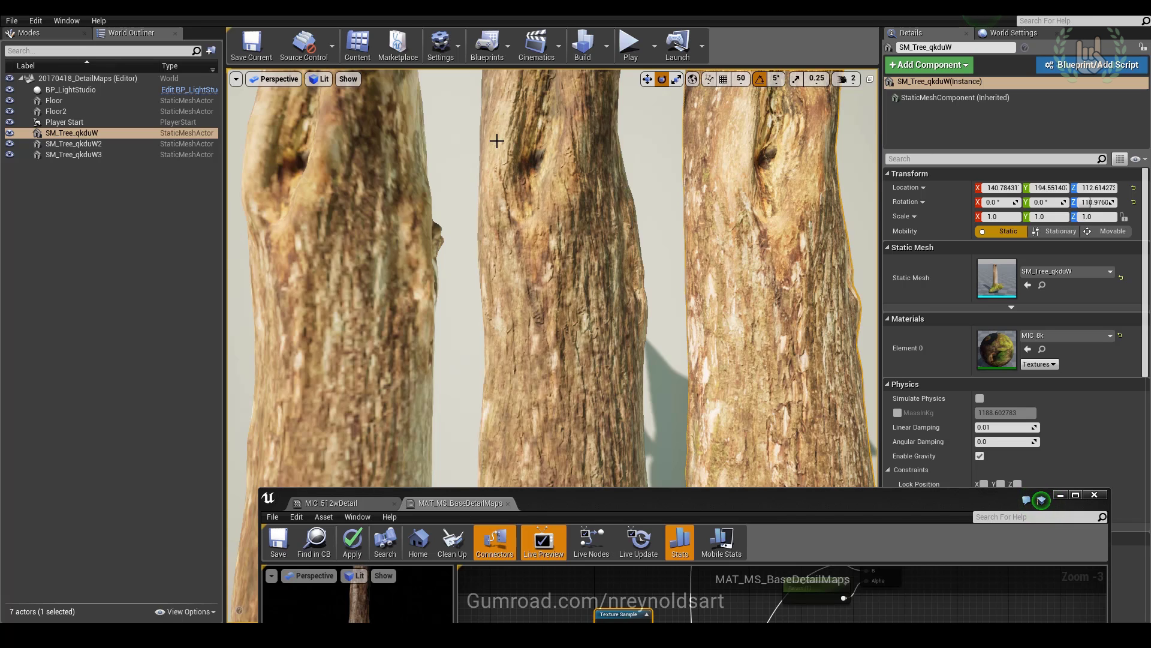
- Delete the Multiply node that combines the Albedo and the bark height texture in the material graph
double_click(707, 494)
right_click_drag(692, 216, 763, 380)
right_click_drag(835, 368, 833, 328)
left_click_drag(674, 383, 668, 317)
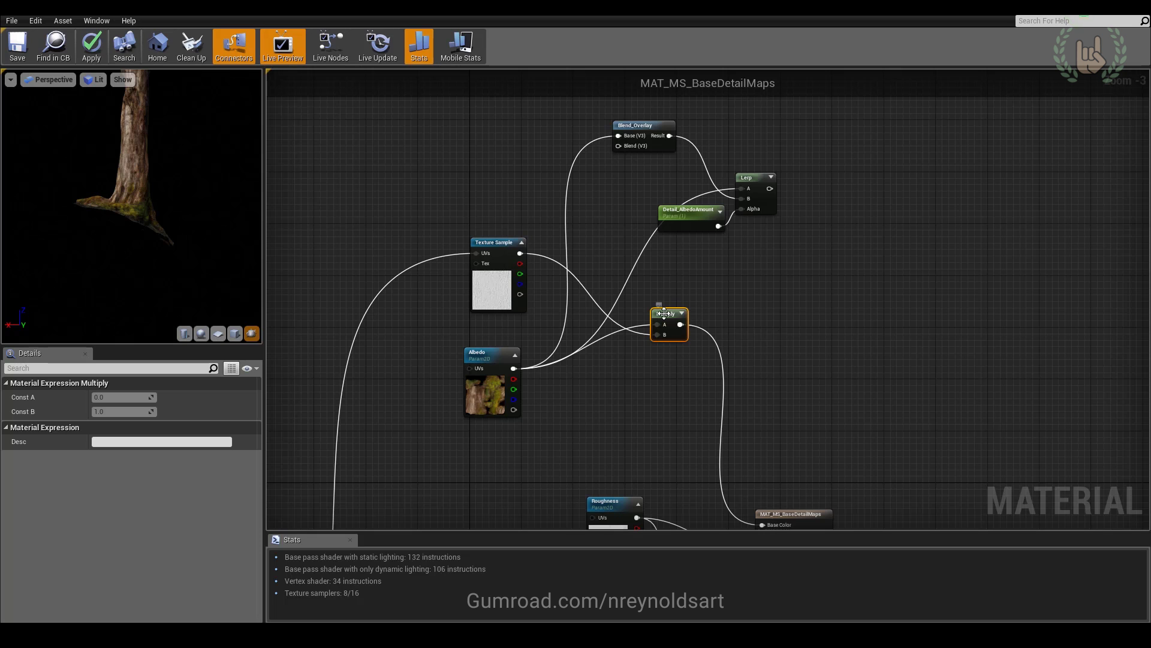
key("Delete")
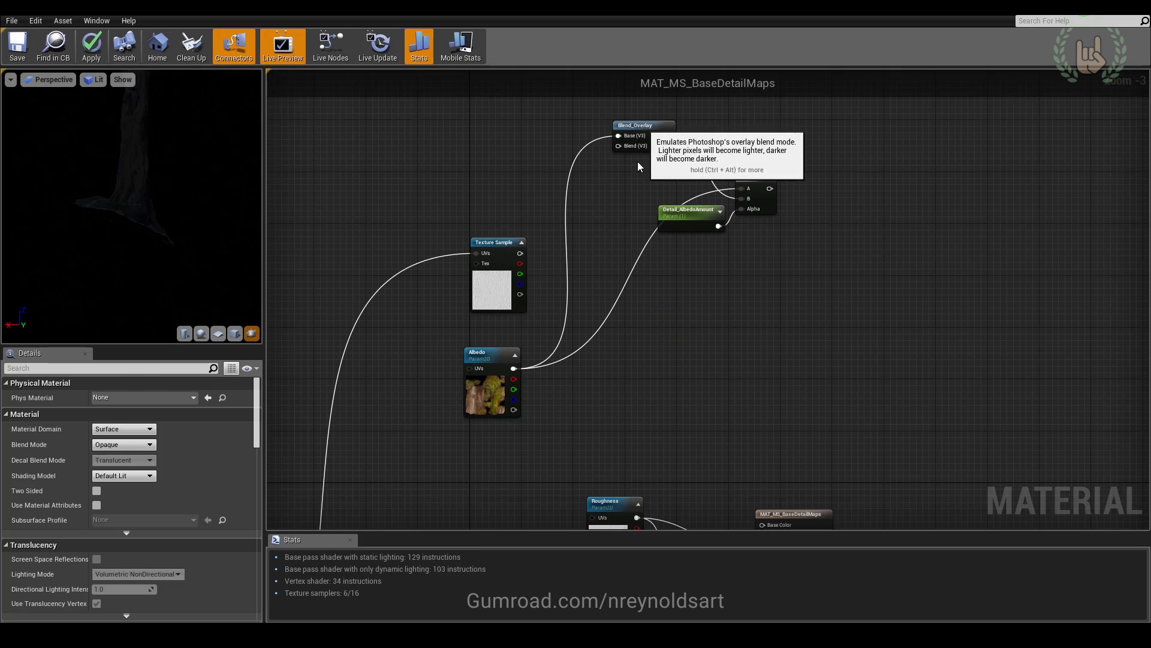
- Feed the upper Texture Sample into the Blend input of Blend_Overlay and place that node beside the Albedo sample
left_click_drag(637, 137, 630, 170)
left_click_drag(690, 212, 674, 271)
left_click_drag(762, 177, 788, 209)
left_click_drag(520, 253, 627, 178)
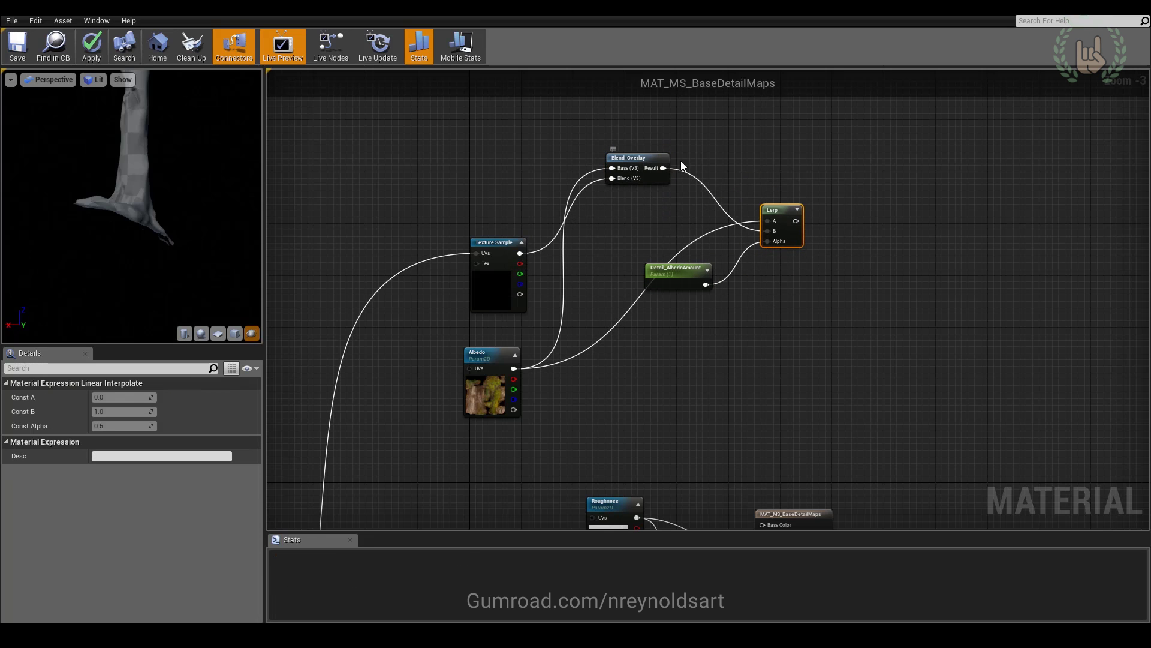
right_click_drag(649, 182, 667, 156)
left_click_drag(669, 155, 680, 360)
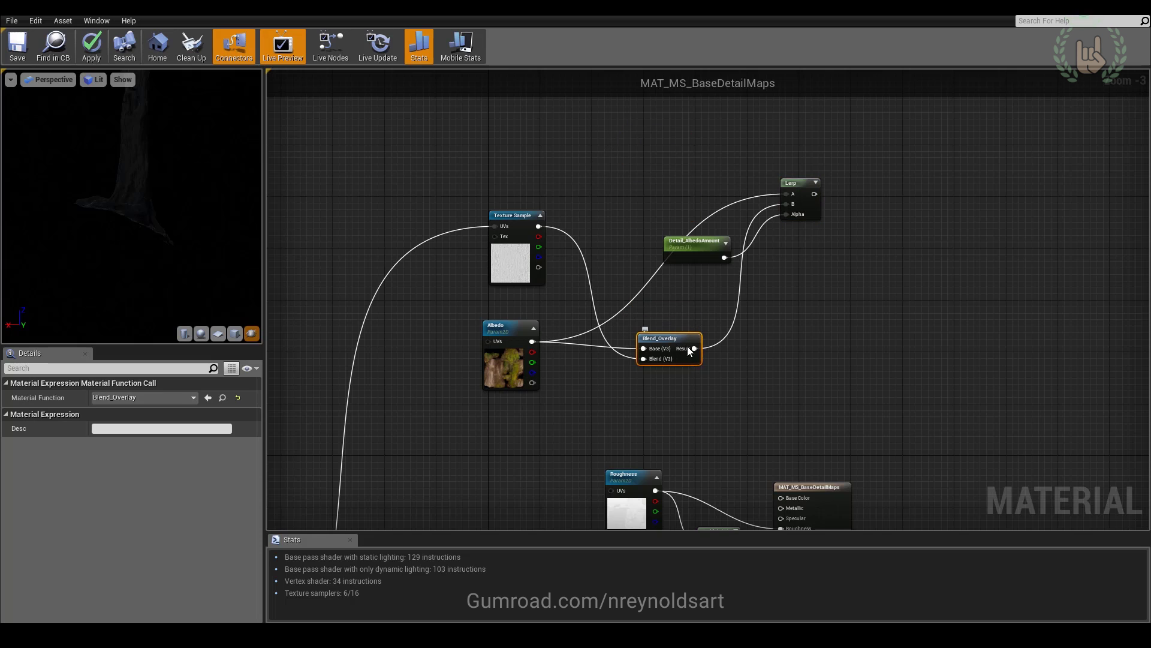
- Connect the Blend_Overlay result to the material's Base Color and line up the Albedo node with it
right_click_drag(679, 359, 665, 290)
left_click(953, 432)
left_click_drag(678, 276, 774, 429)
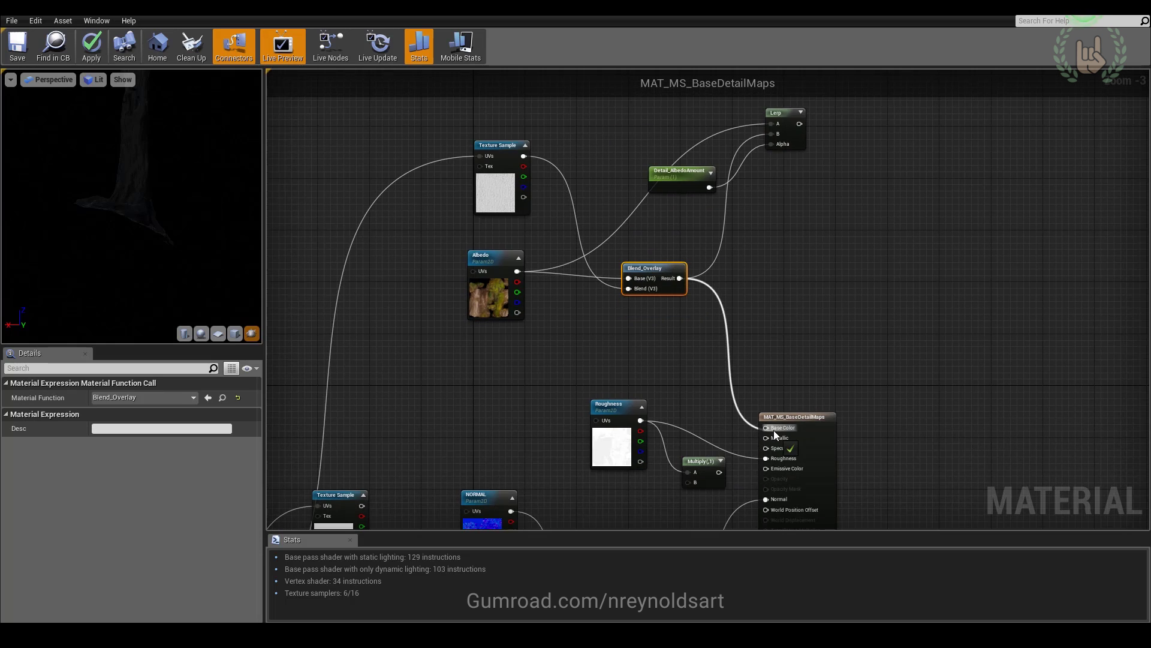
left_click_drag(637, 268, 664, 274)
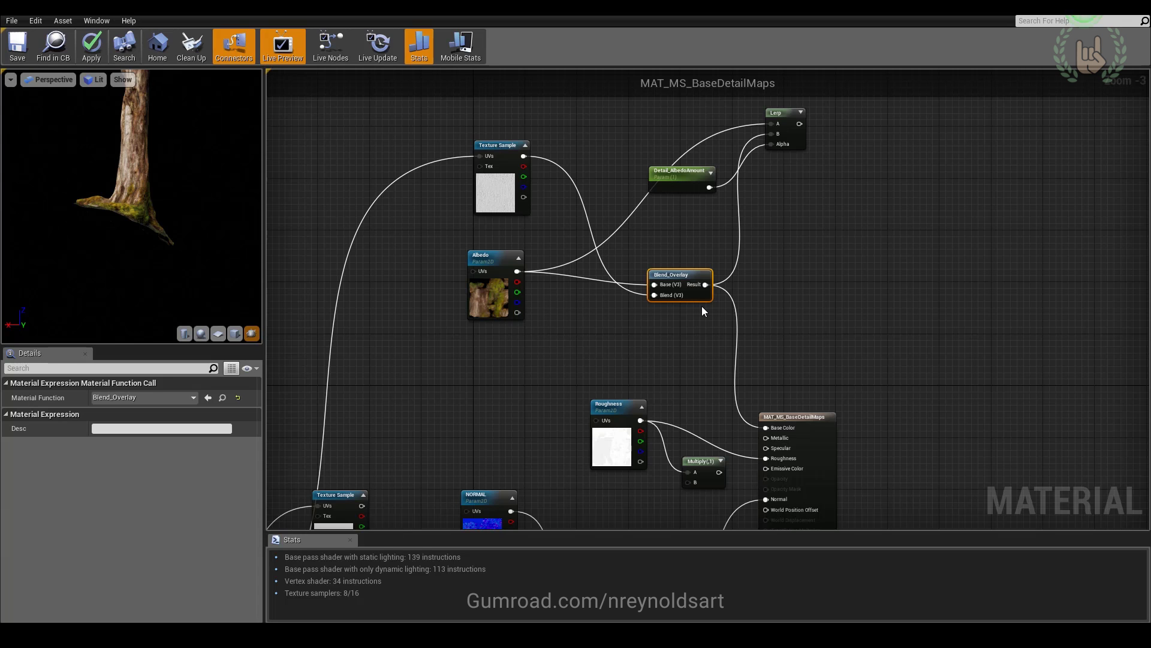
left_click_drag(488, 299, 493, 311)
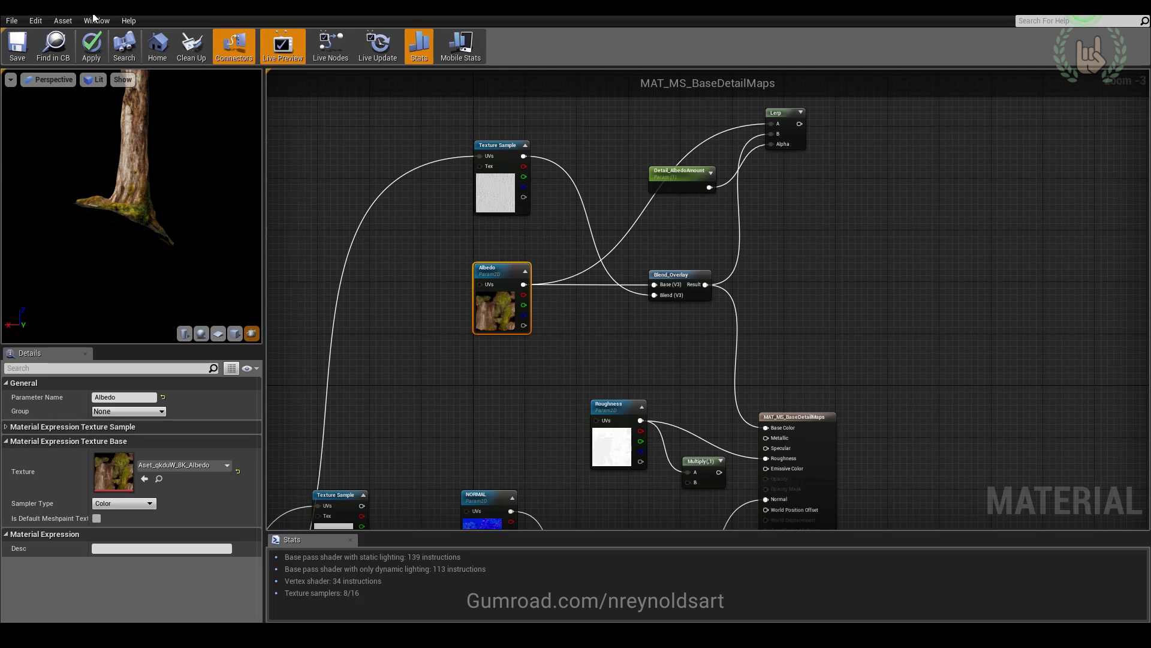
- Save the material and uncover the level's trees to judge the overlay blend
right_click_drag(663, 374, 647, 325)
right_click_drag(772, 169, 778, 194)
left_click_drag(294, 16, 463, 367)
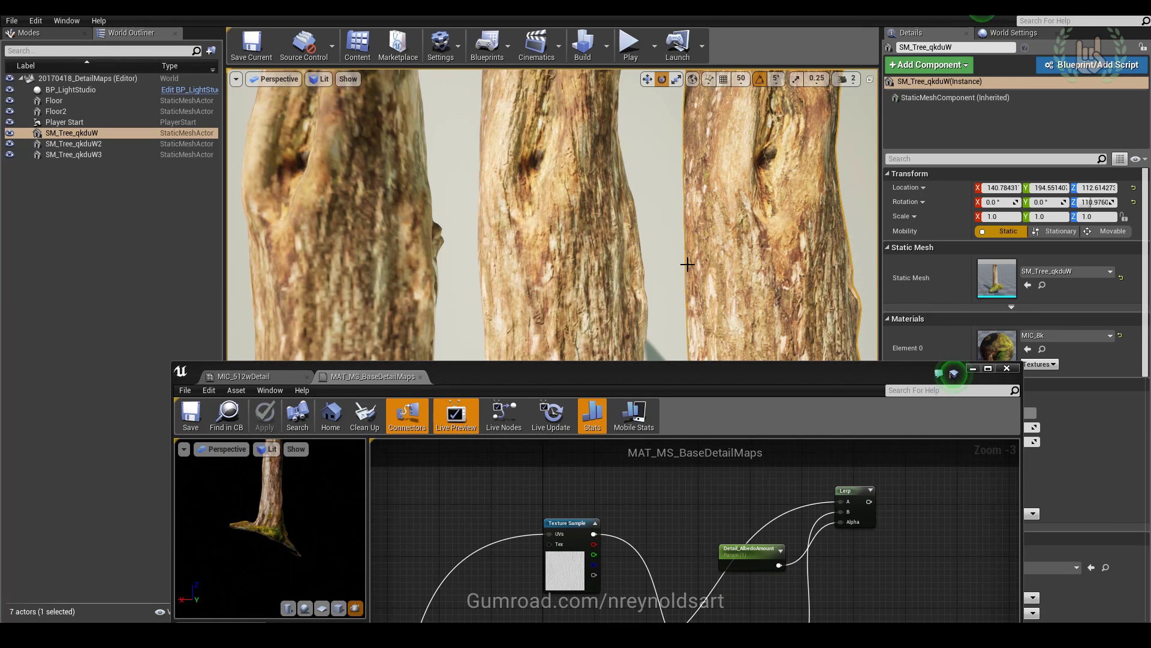
- Add a Multiply node below Blend_Overlay and connect its output to the material's Base Color
left_click_drag(742, 379, 720, 192)
scroll(680, 427, "down", 1)
right_click_drag(727, 492, 714, 385)
key("m")
left_click(684, 369)
left_click(783, 461)
left_click_drag(778, 458, 722, 413)
- Feed the Albedo into the new Multiply node's A input and the upper Texture Sample into B, and save the material
right_click_drag(596, 346, 615, 379)
mouse_move(612, 287)
left_mouse_down()
mouse_move(648, 326)
mouse_move(602, 286)
mouse_move(670, 455)
mouse_move(708, 458)
mouse_move(607, 289)
left_mouse_up()
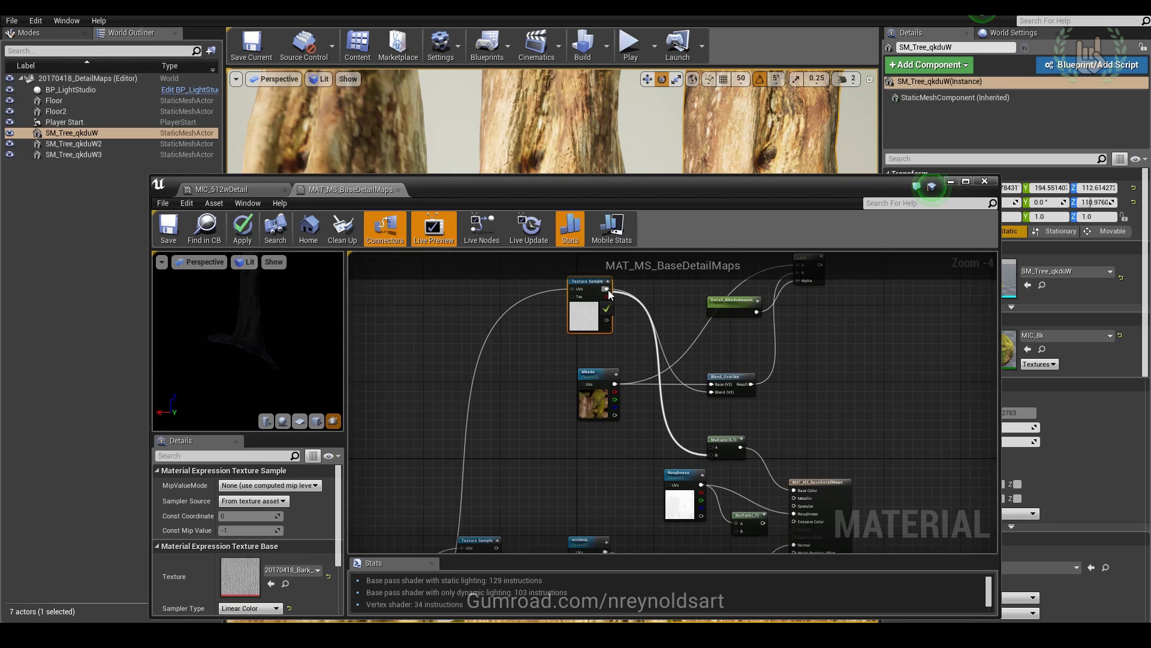
left_click_drag(712, 447, 614, 384)
left_click(170, 230)
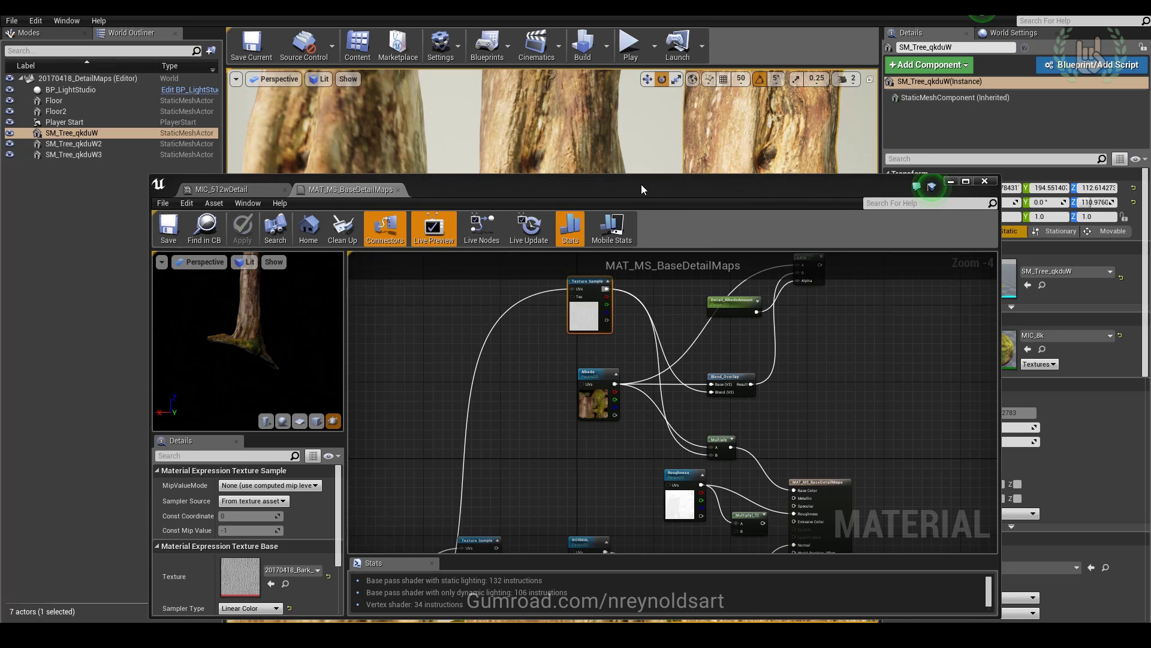
- Uncover the trees in the level viewport and switch its view mode to Unlit
left_click_drag(931, 186, 932, 353)
left_click(318, 79)
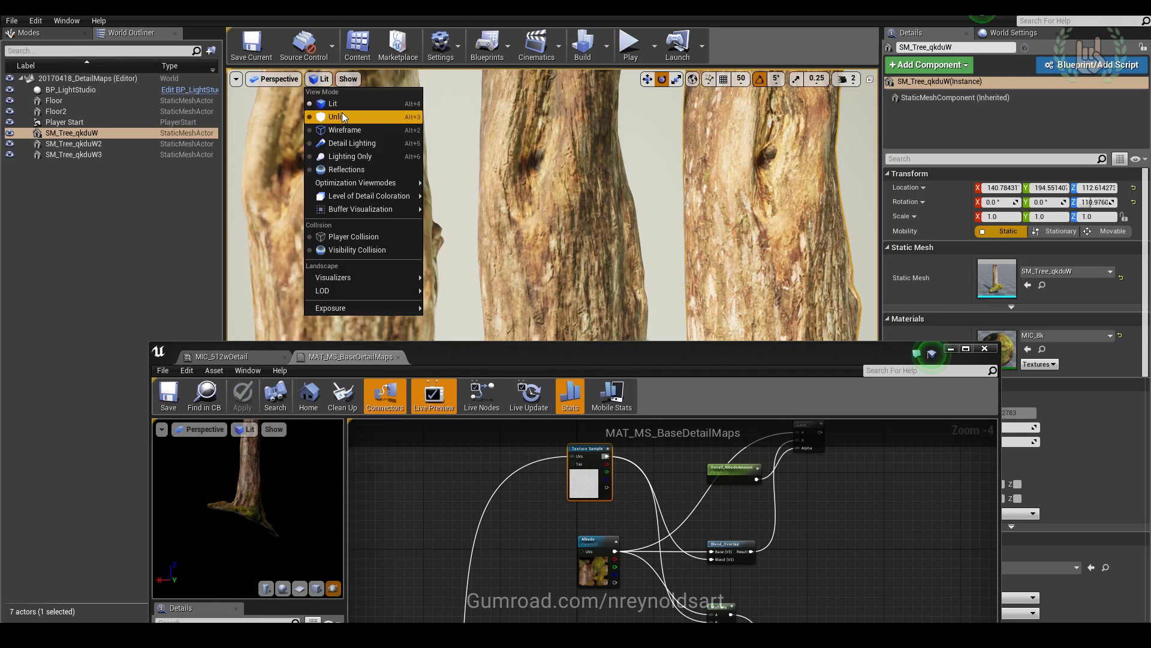
left_click(327, 118)
- Reconnect the Blend_Overlay result to Base Color in place of the Multiply output and save the material
right_click_drag(808, 569, 795, 510)
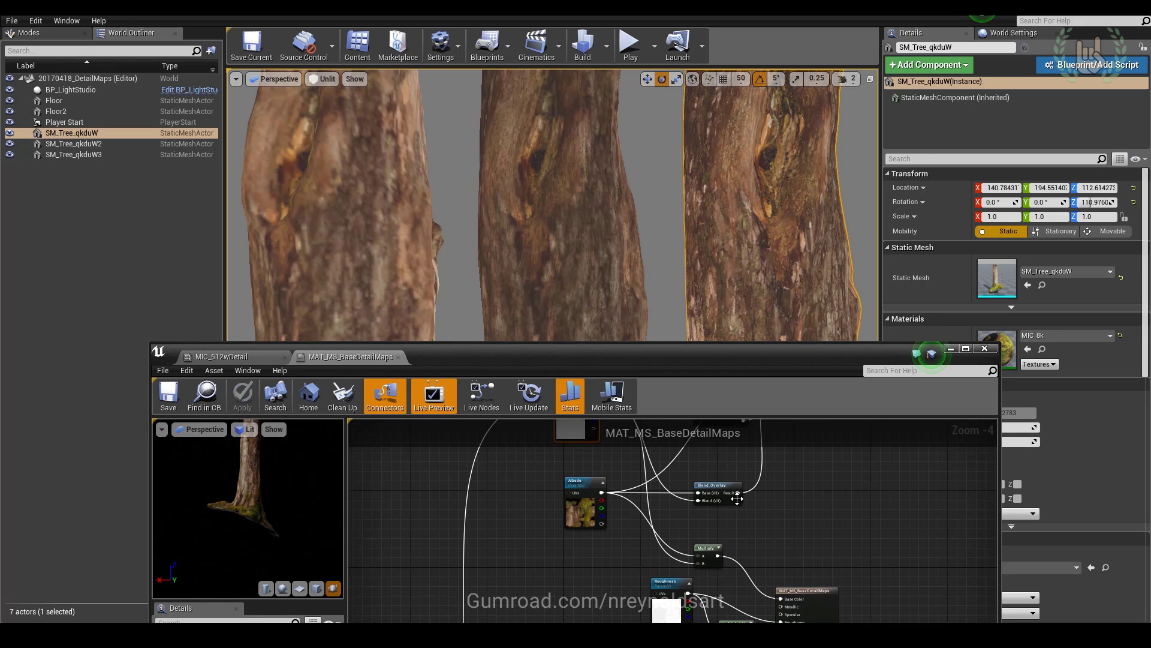
left_click_drag(739, 493, 780, 599)
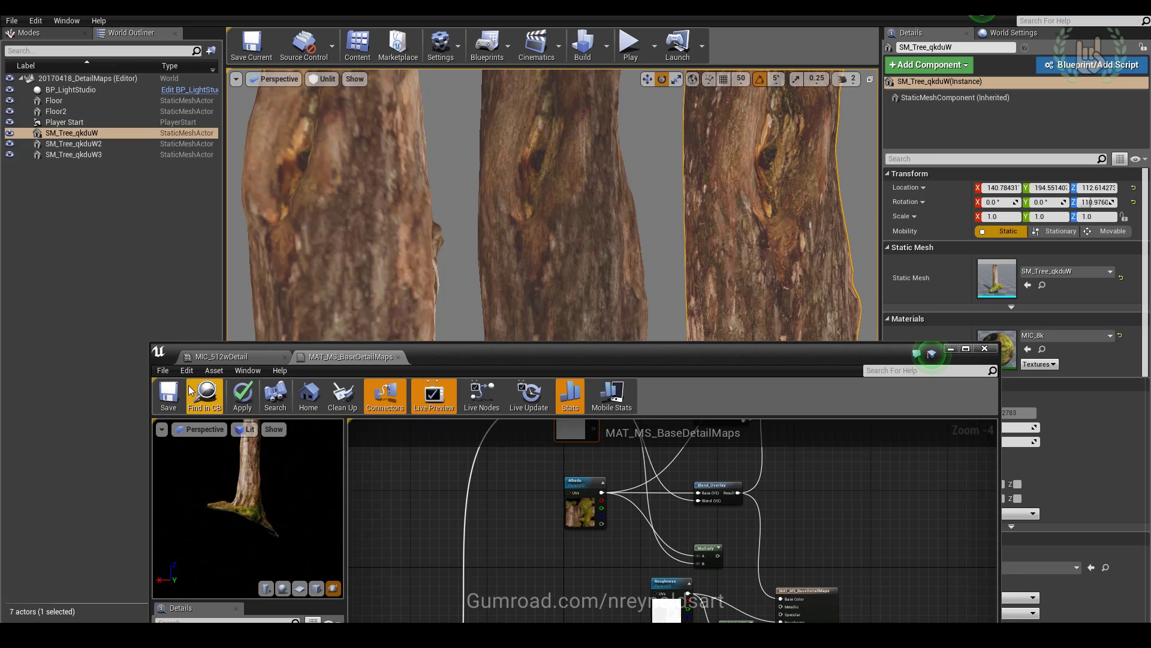
left_click(169, 396)
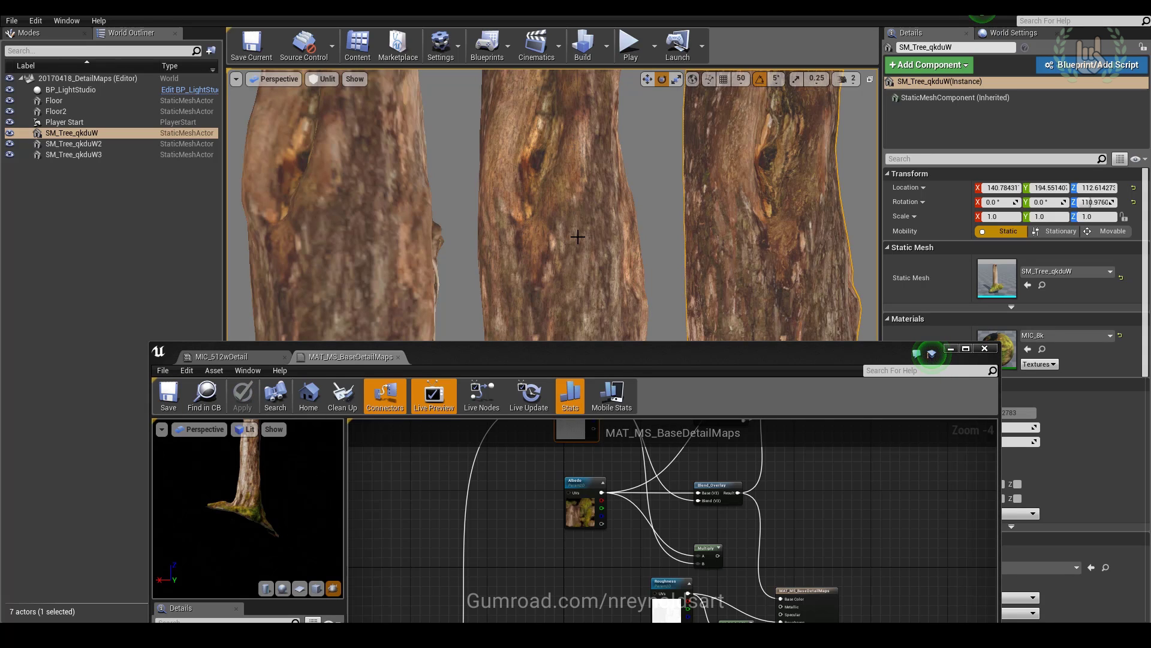
- Return the level viewport to Lit and remove the unused Multiply node below Blend_Overlay
left_click(322, 78)
left_click(327, 96)
right_click_drag(864, 542, 823, 515)
left_click(728, 535)
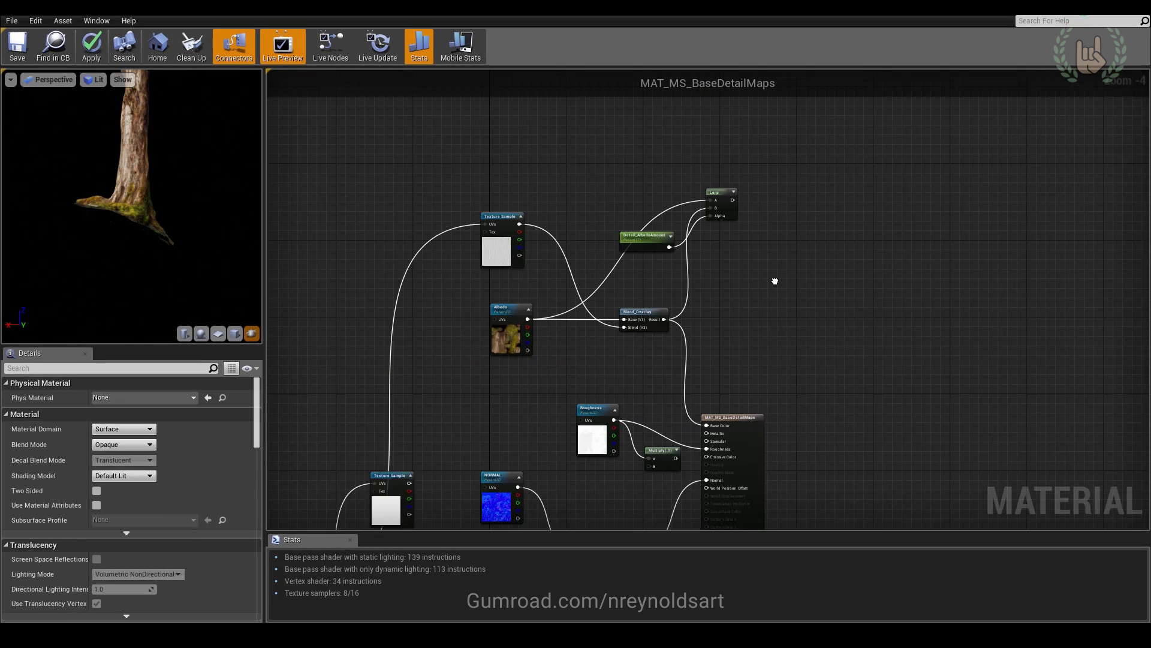
- Move the Lerp node down beside the material's output node and connect its result to Base Color
scroll(763, 147, "up", 3)
left_click_drag(763, 146, 762, 414)
right_click_drag(762, 414, 778, 310)
left_click_drag(755, 346, 727, 445)
- Arrange the Detail_AlbedoAmount, Lerp, Blend_Overlay and Albedo nodes compactly above the Roughness node, and save the material
right_click_drag(792, 293, 836, 344)
left_click_drag(653, 183, 654, 442)
left_click_drag(760, 376, 736, 350)
left_click_drag(665, 295, 631, 253)
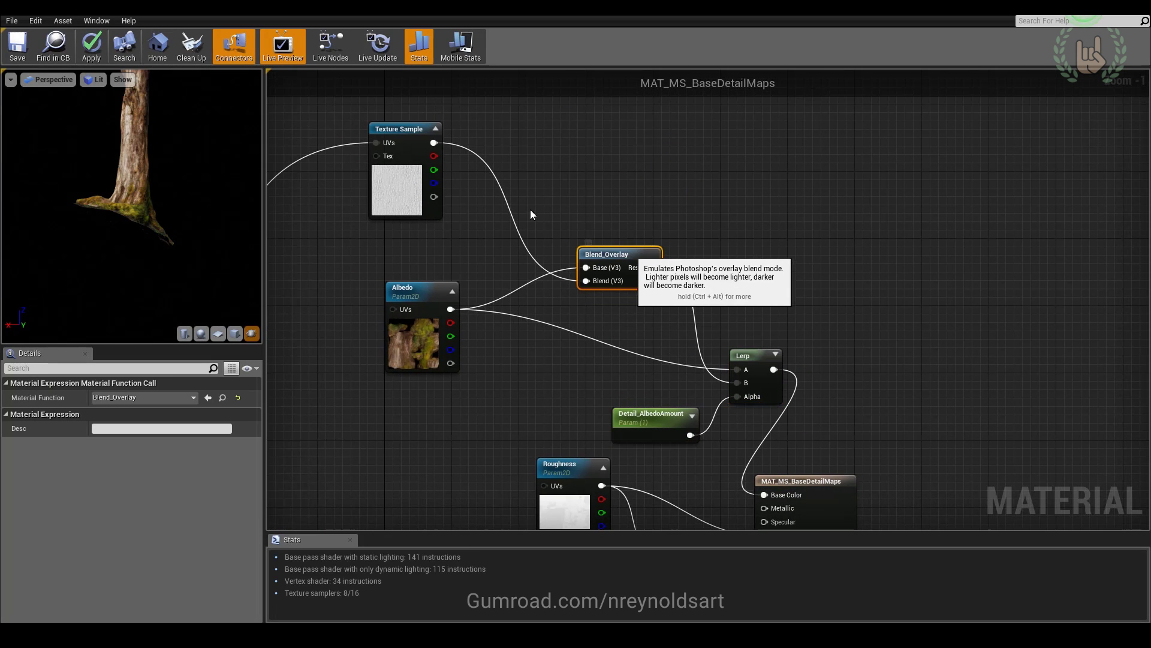
left_click(679, 416)
left_click_drag(678, 416, 696, 416)
left_click_drag(631, 263, 622, 229)
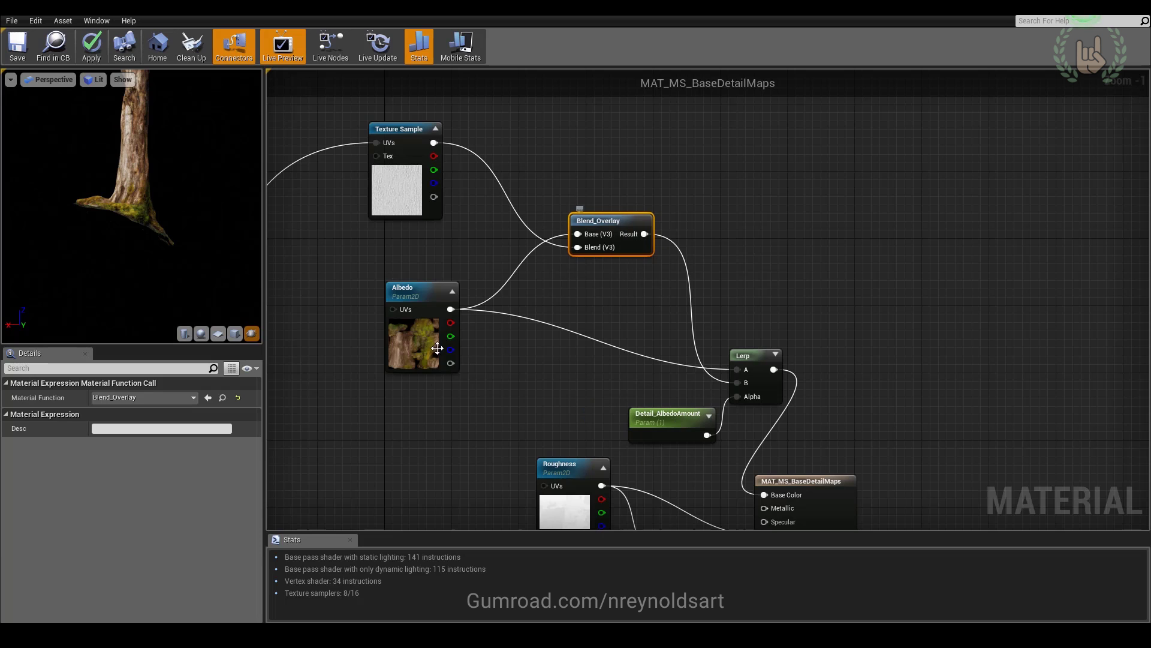
left_click_drag(457, 315, 432, 340)
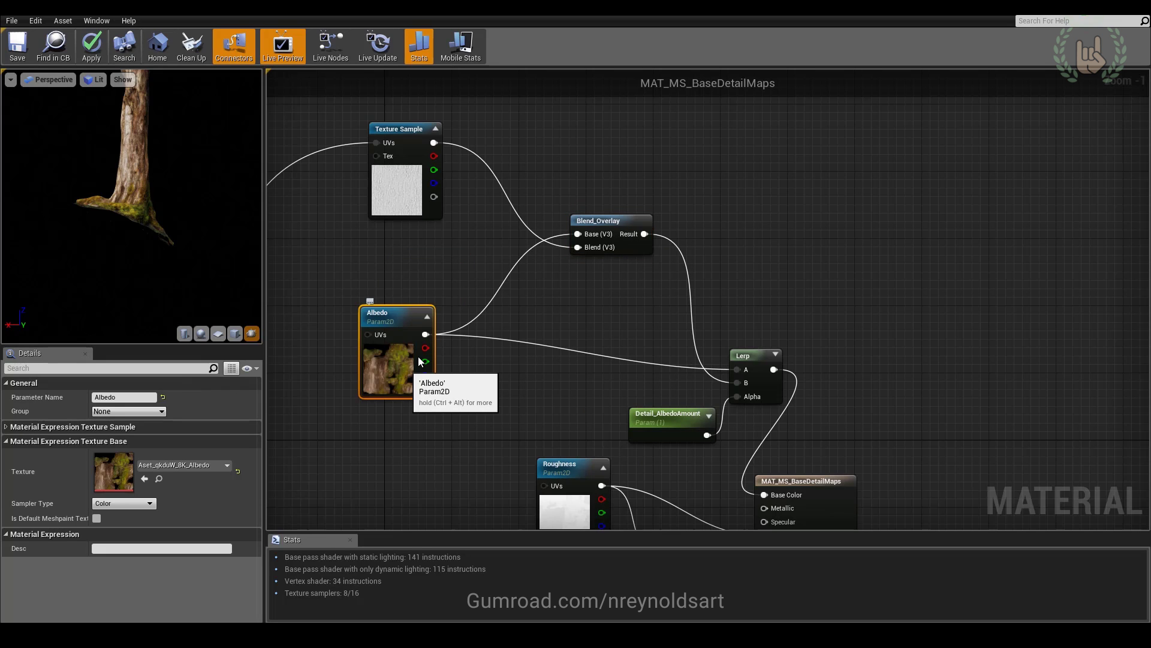
left_click_drag(419, 356, 452, 356)
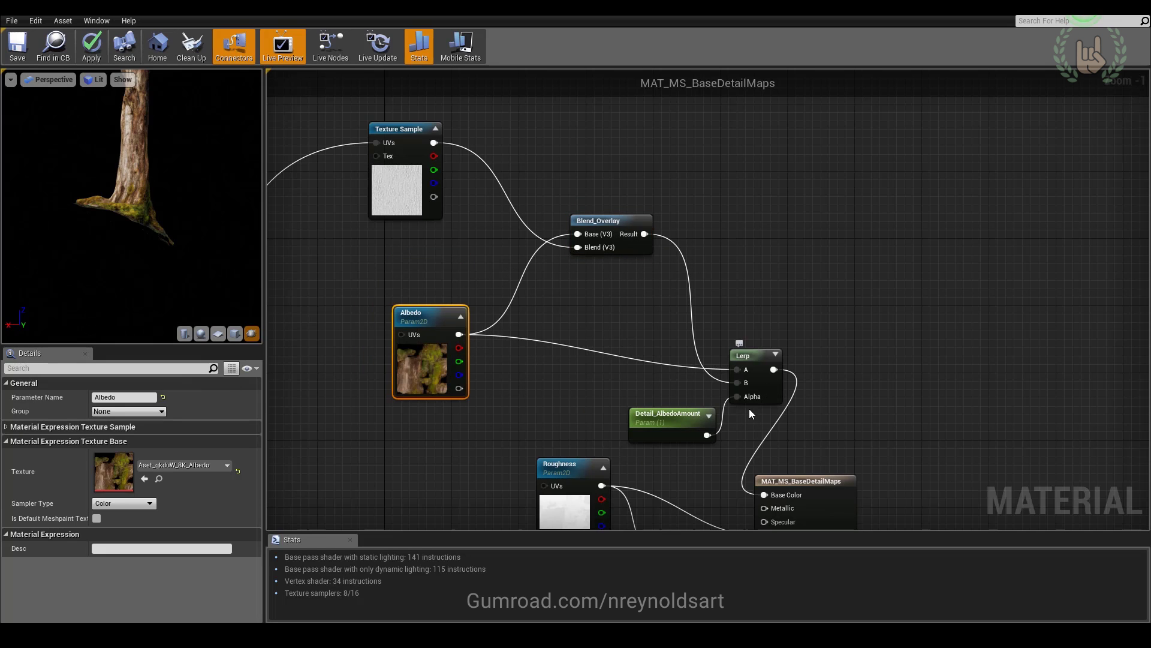
left_click_drag(675, 418, 675, 409)
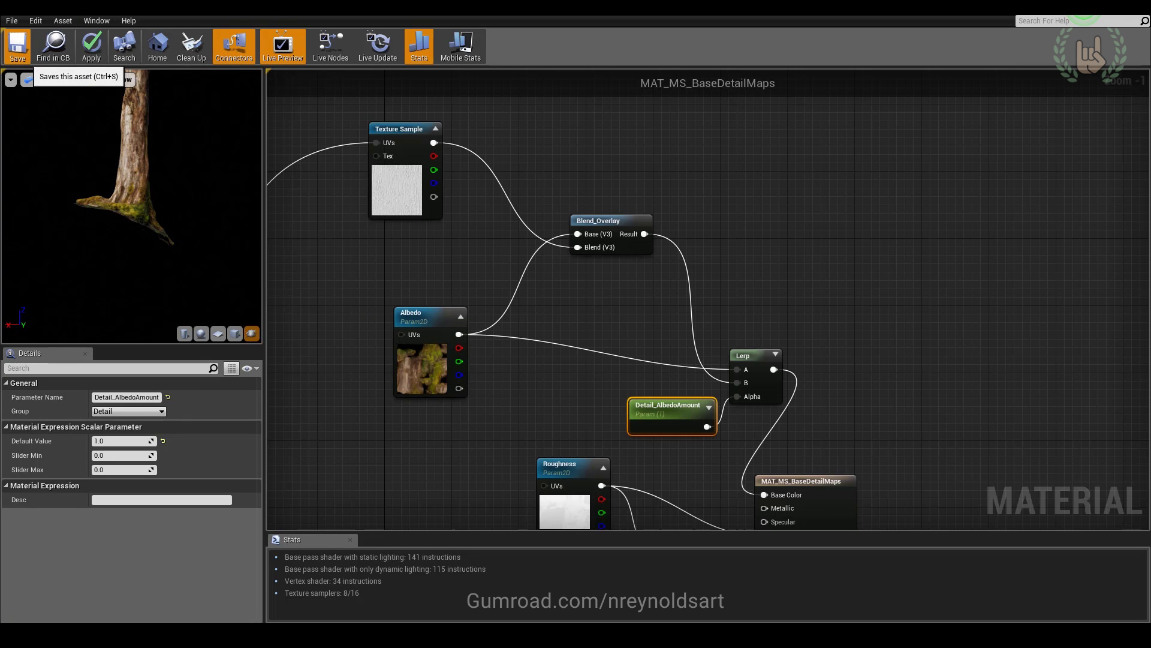
left_click(17, 45)
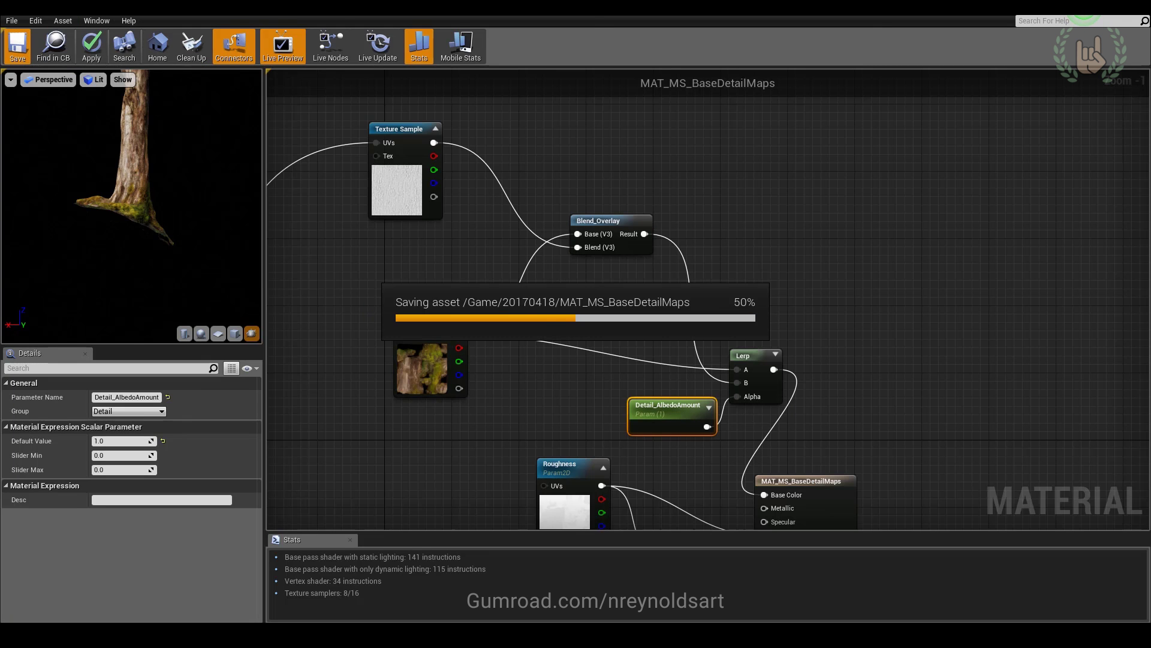
- Bring up the MIC_512wDetail parameters beside the trees so the middle tree stays in view
left_click_drag(528, 16, 584, 449)
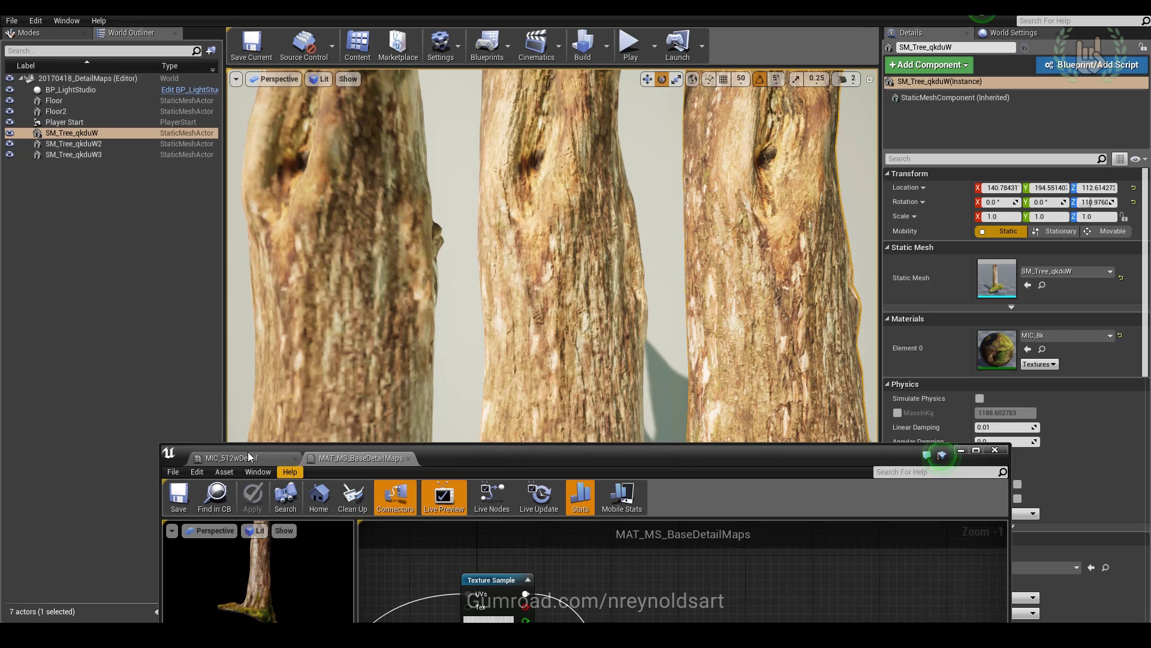
left_click(247, 455)
left_click_drag(503, 446, 1066, 88)
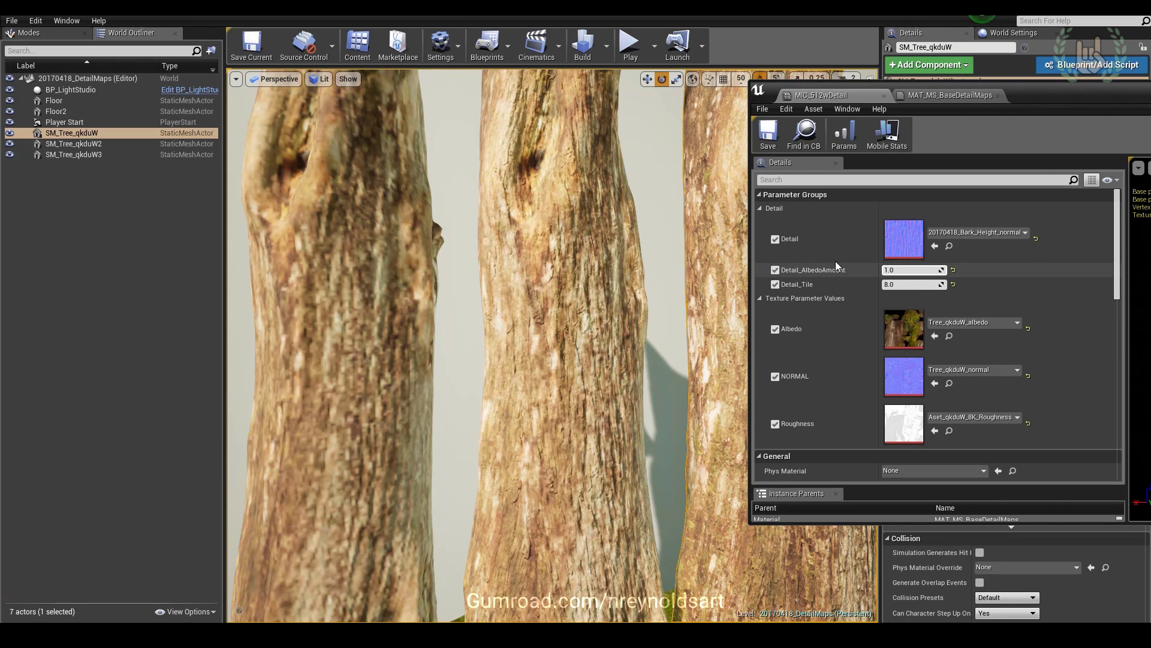
- Alternate Detail_AlbedoAmount between 0 and 1 to compare the bark, leaving it at 1, and save the instance
left_click(897, 270)
type("0")
key("Return")
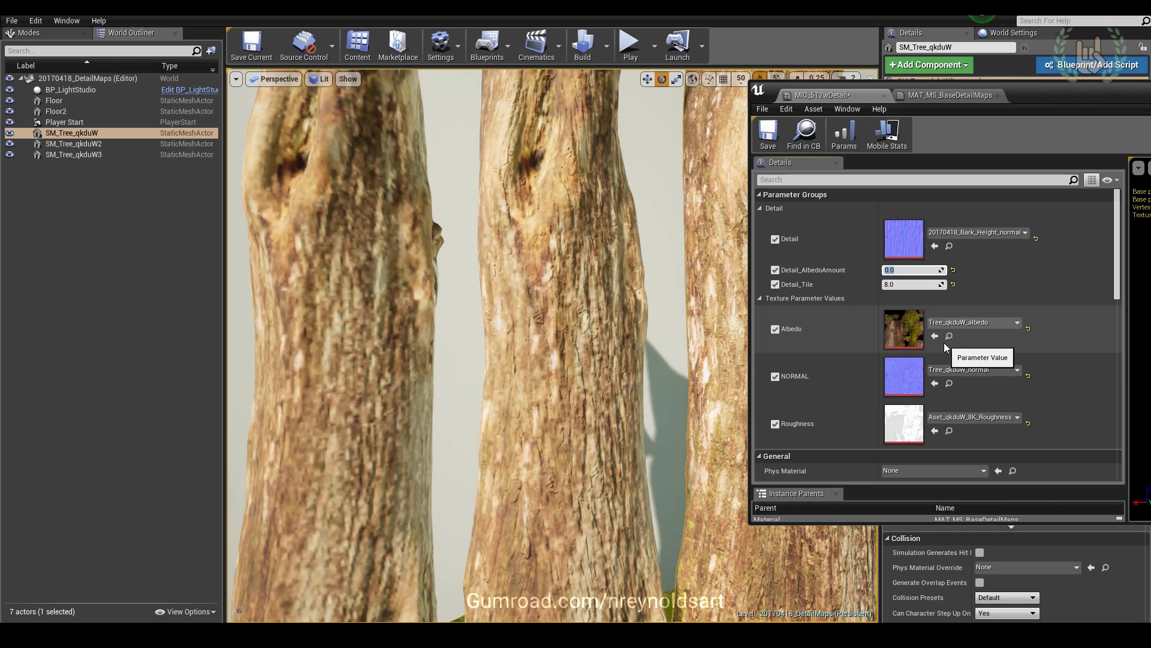
type("1")
key("Return")
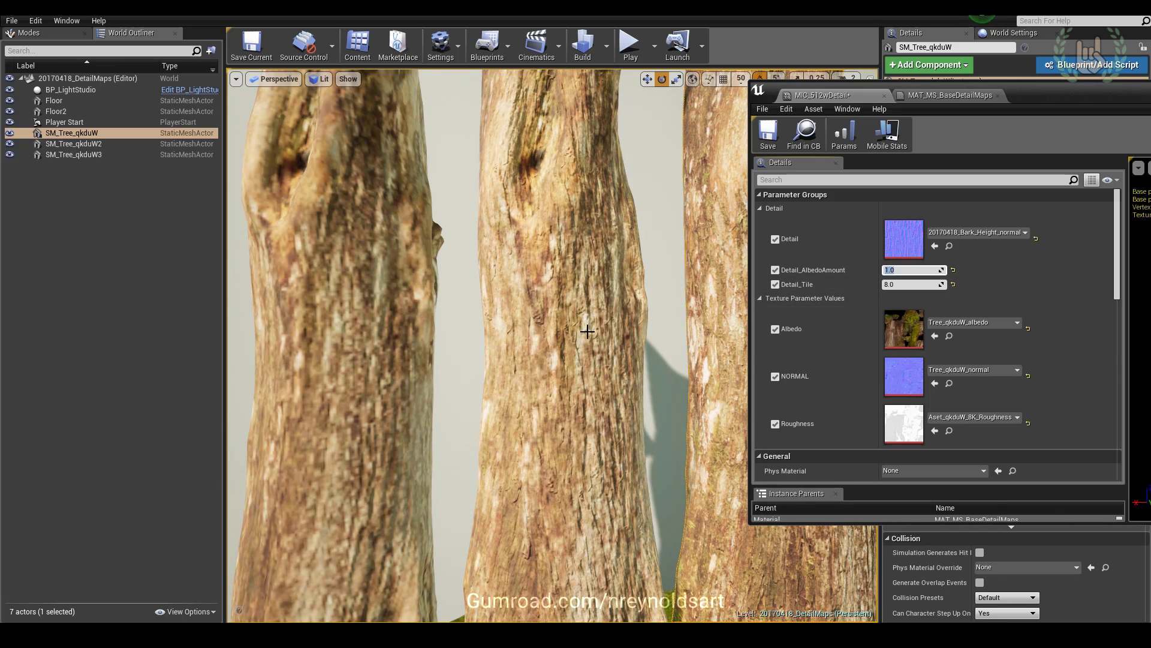
type("0")
key("Return")
type("1")
key("Return")
key("ctrl+s")
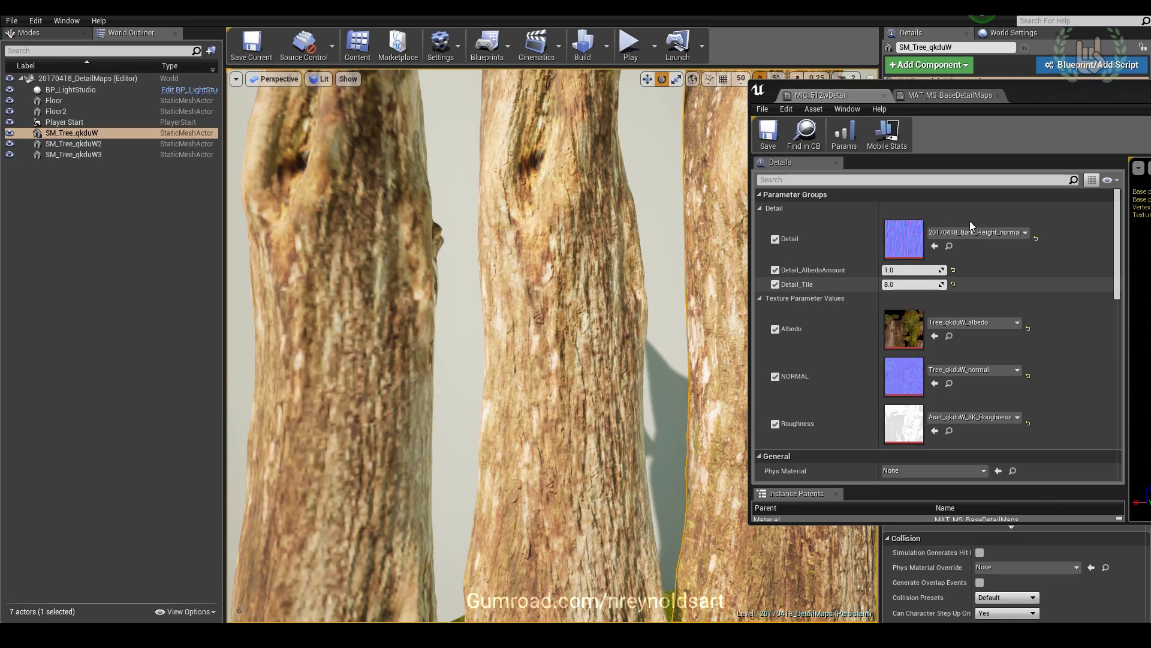
- Return to the MAT_MS_BaseDetailMaps graph and show the Roughness buffer visualization in the level viewport
left_click_drag(1077, 91, 567, 99)
left_click(456, 103)
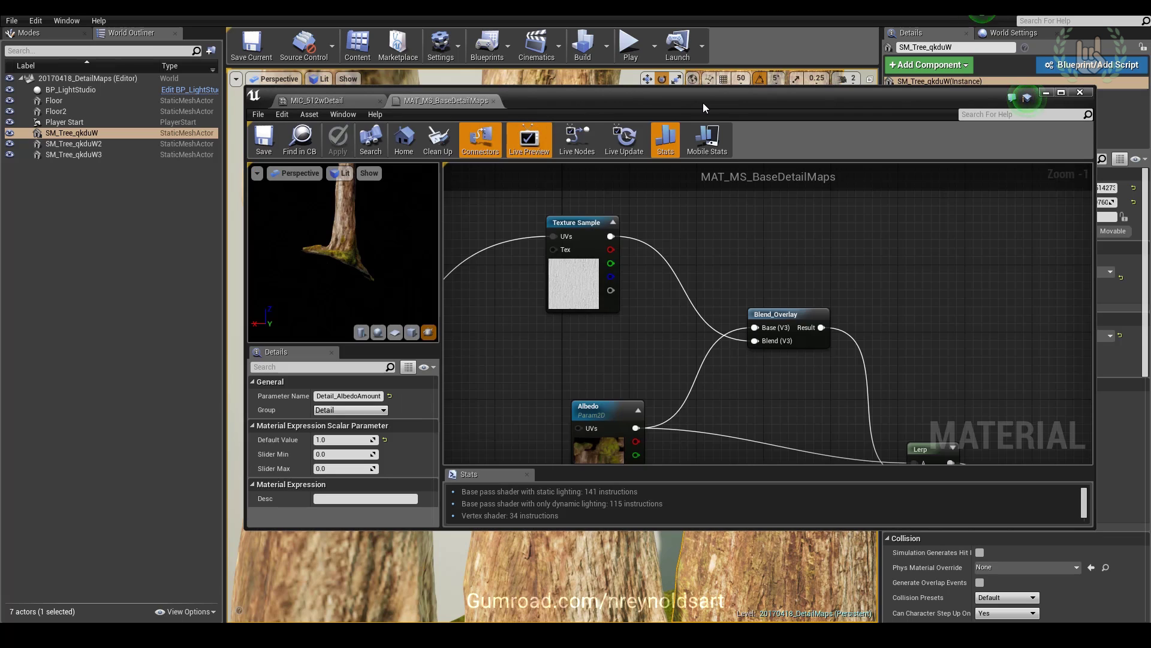
double_click(703, 103)
scroll(641, 390, "down", 1)
right_click_drag(641, 390, 696, 142)
right_click_drag(638, 306, 629, 334)
scroll(629, 335, "up", 1)
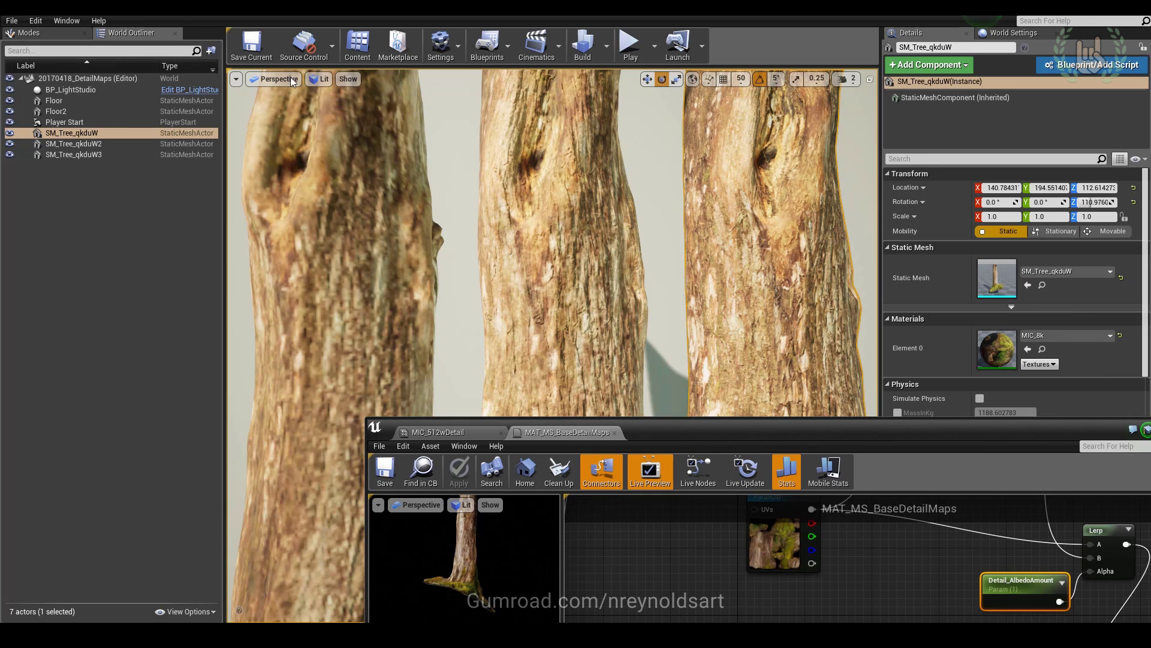
left_click(323, 80)
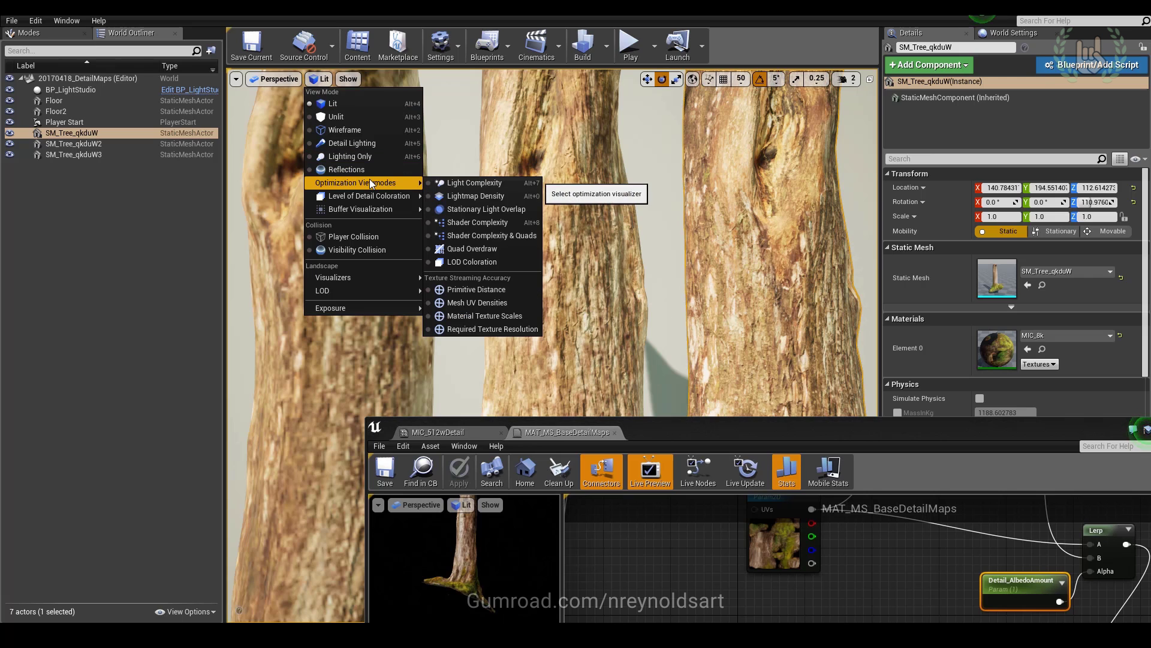
mouse_move(382, 210)
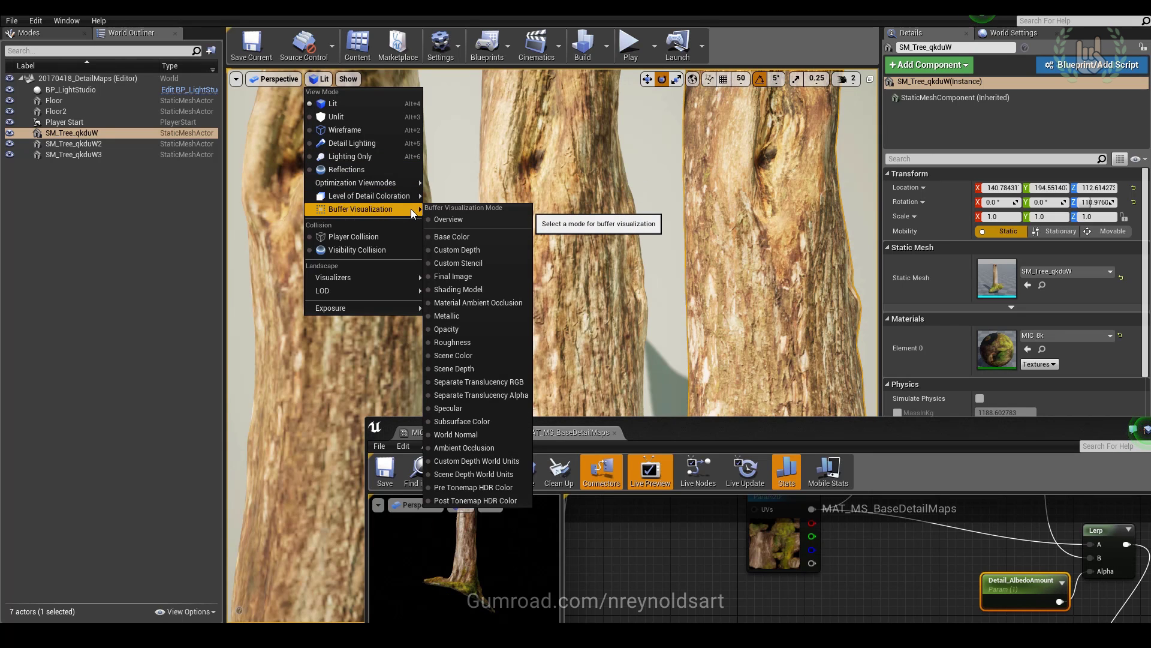
left_click(473, 341)
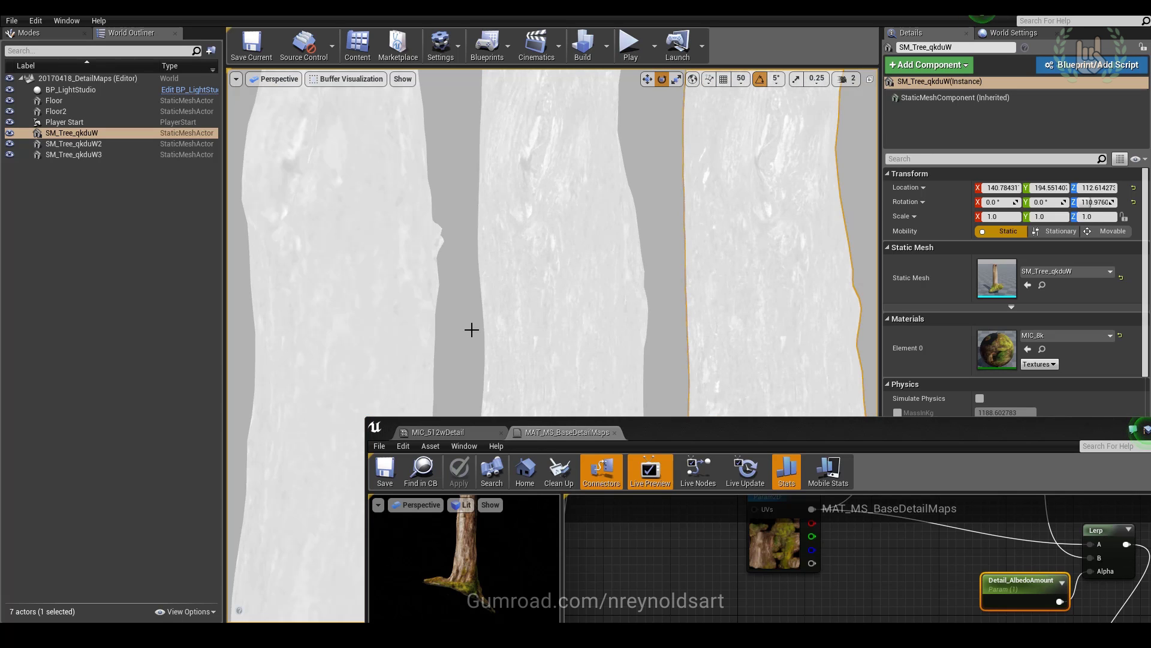
- Connect the output of the Multiply(,1) node next to Roughness to the material's Roughness input
left_click_drag(960, 434, 730, 294)
right_click_drag(768, 596, 729, 483)
left_click_drag(786, 474, 847, 457)
- Open the 20170418_Bark_Roughness texture from the lower Texture Sample, inspect it and return to the material graph
scroll(786, 476, "down", 1)
right_click_drag(682, 569, 980, 507)
right_click_drag(668, 485, 537, 484)
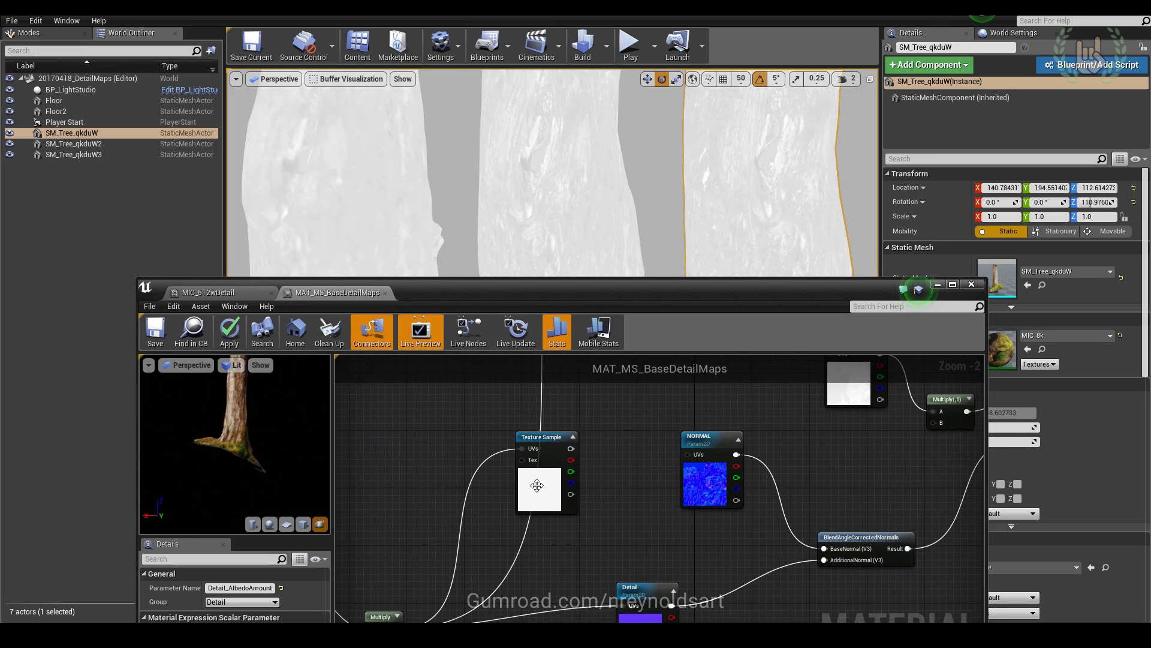
left_click(538, 483)
double_click(408, 295)
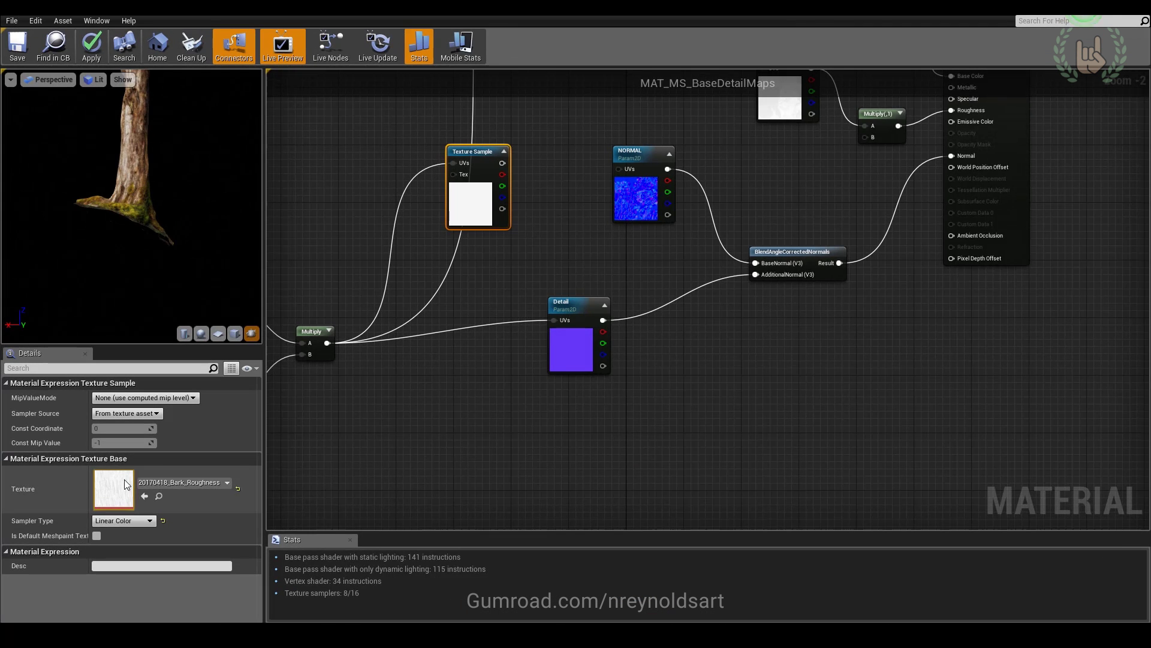
double_click(124, 482)
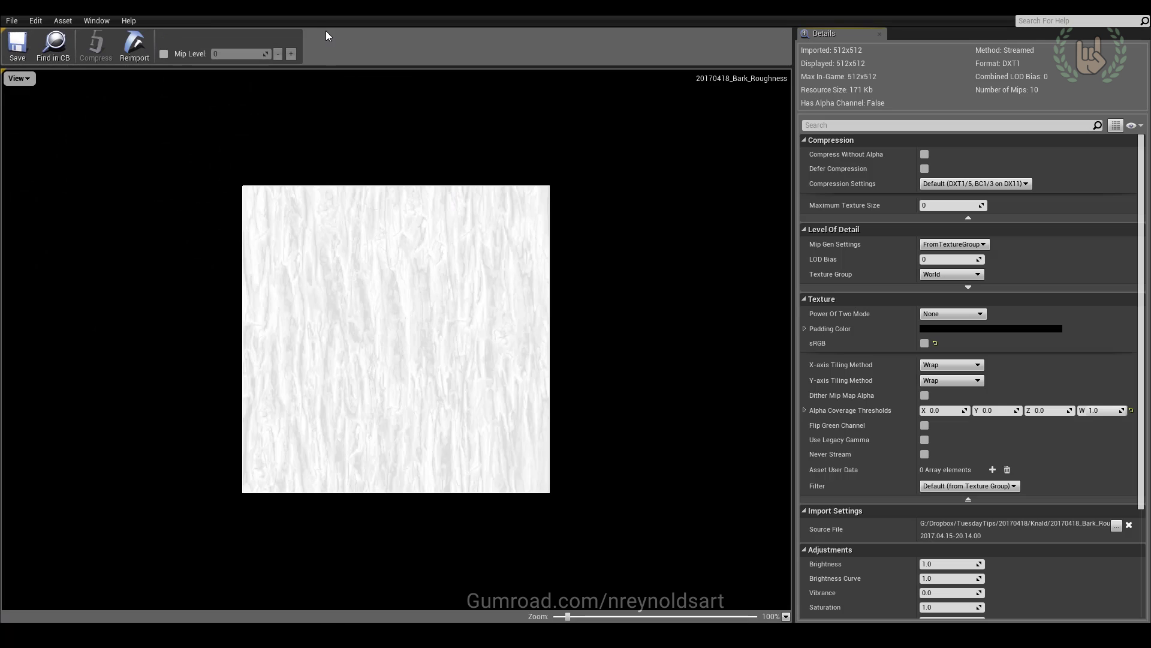
left_click(311, 13)
- Connect the 20170418_Bark_Roughness Texture Sample to the B input of the Multiply node feeding Roughness
right_click_drag(466, 217, 483, 349)
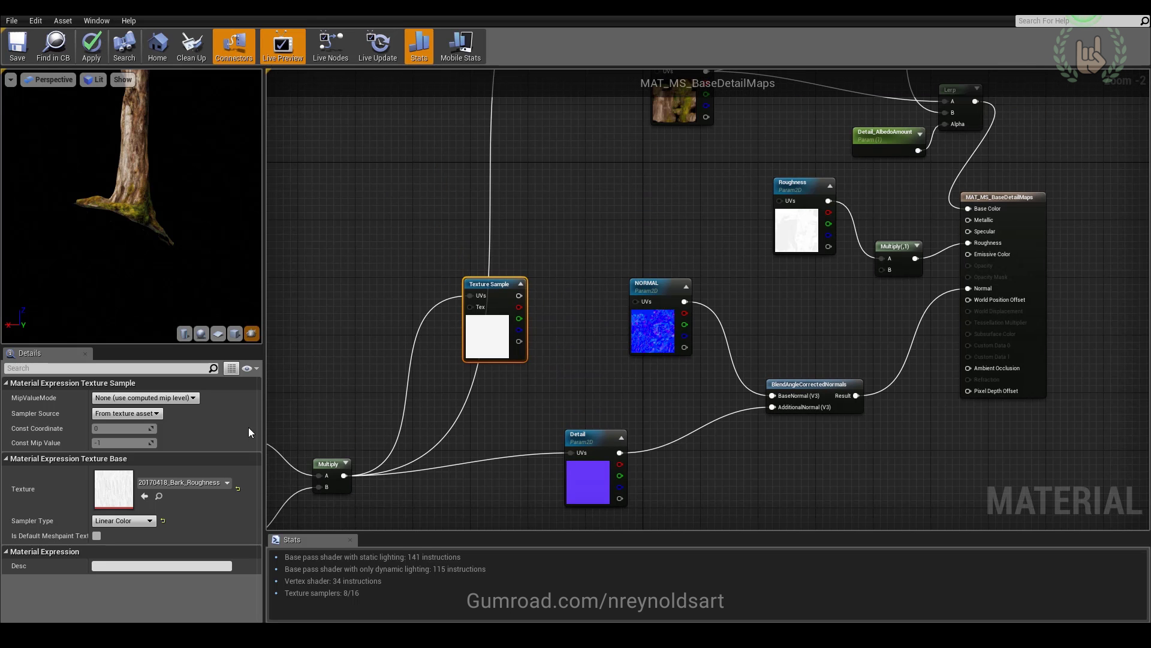
left_click_drag(577, 8, 539, 178)
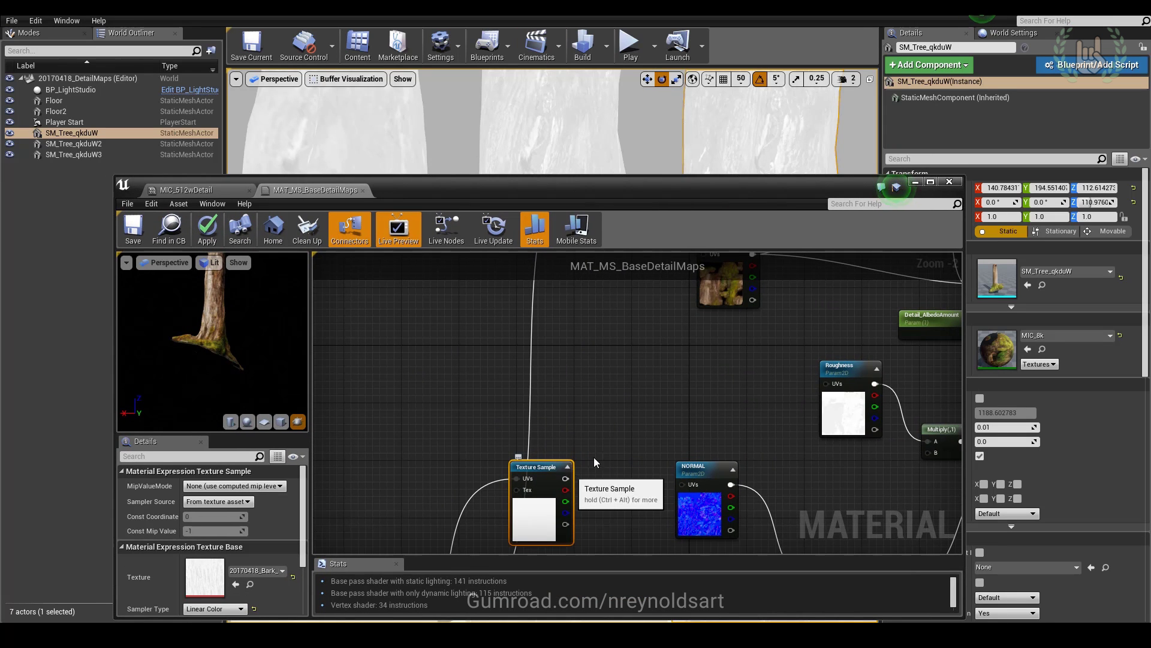
right_click_drag(527, 475, 435, 434)
double_click(620, 196)
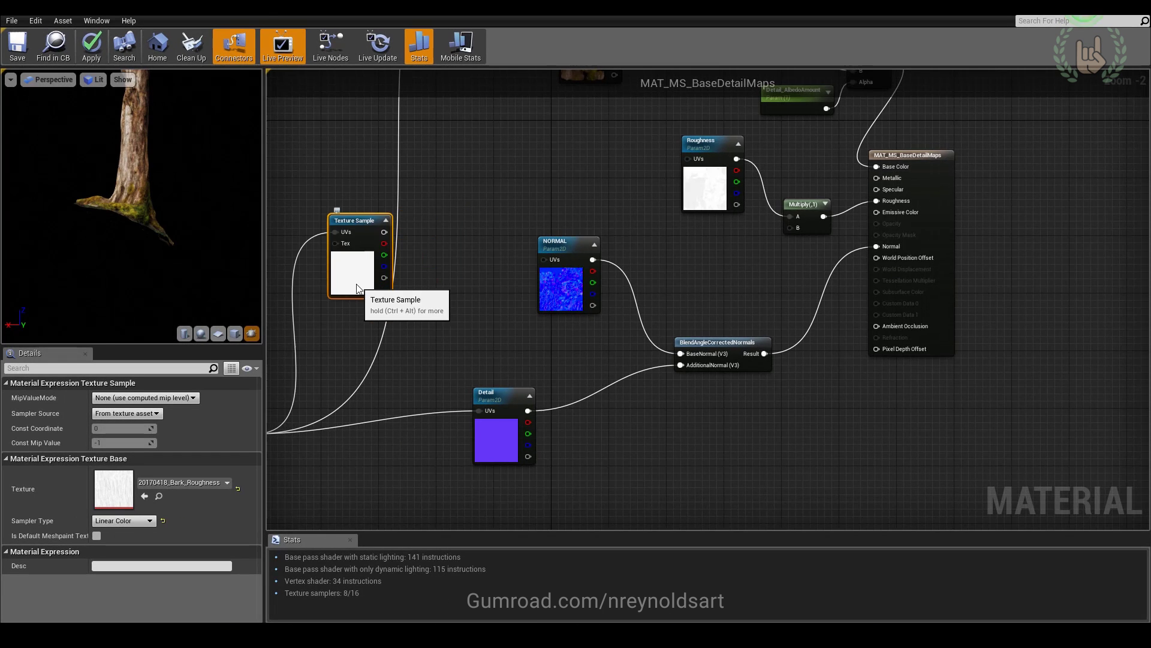
right_click_drag(372, 275, 409, 358)
left_click_drag(417, 318, 830, 315)
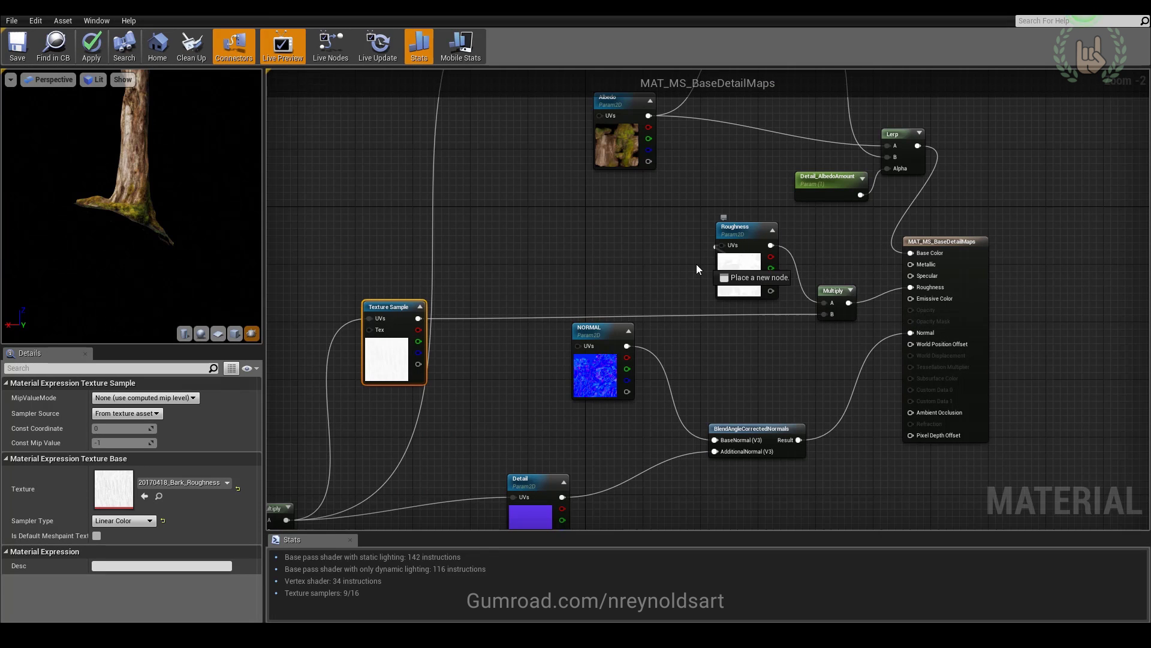
- Review the TexCoord and Detail_Tile Multiply feeding the detail textures, and save the material with the trees uncovered
right_click(668, 241)
left_click(593, 216)
right_click_drag(454, 319, 413, 297)
right_click_drag(328, 269, 532, 214)
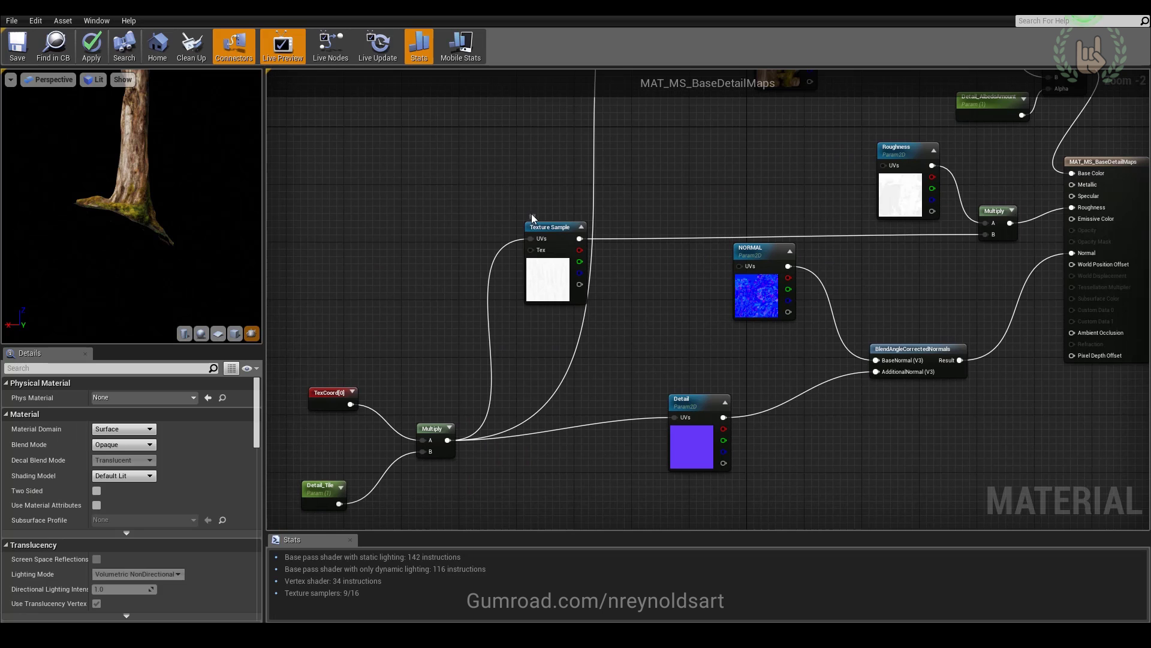
right_click_drag(656, 363, 439, 429)
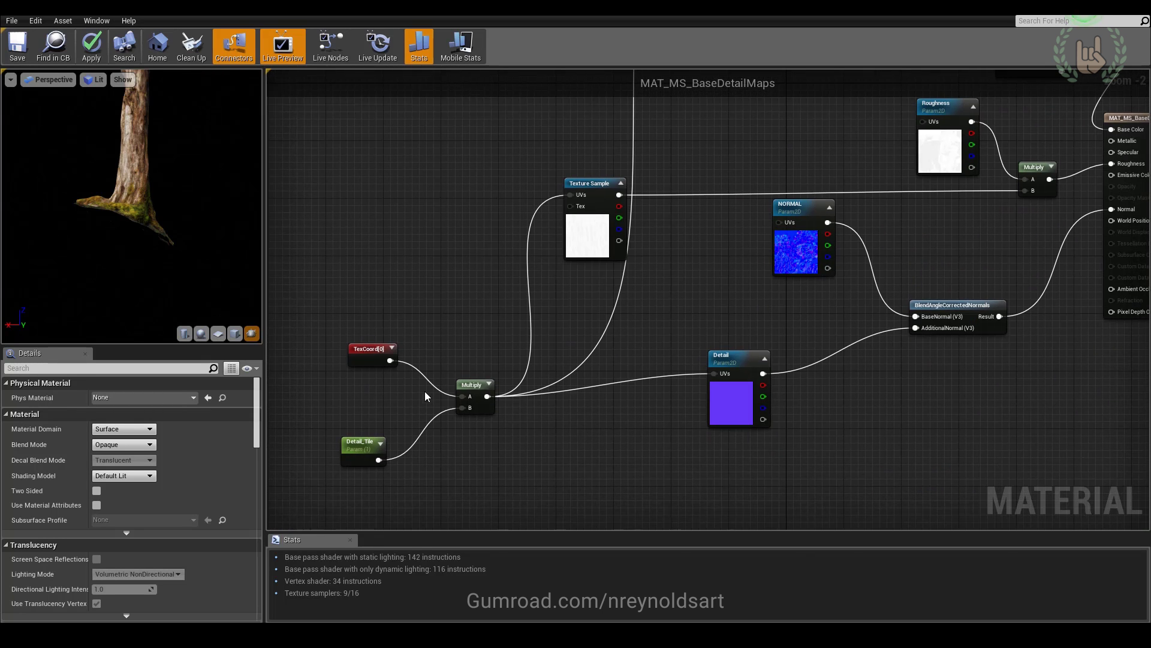
right_click_drag(624, 303, 372, 489)
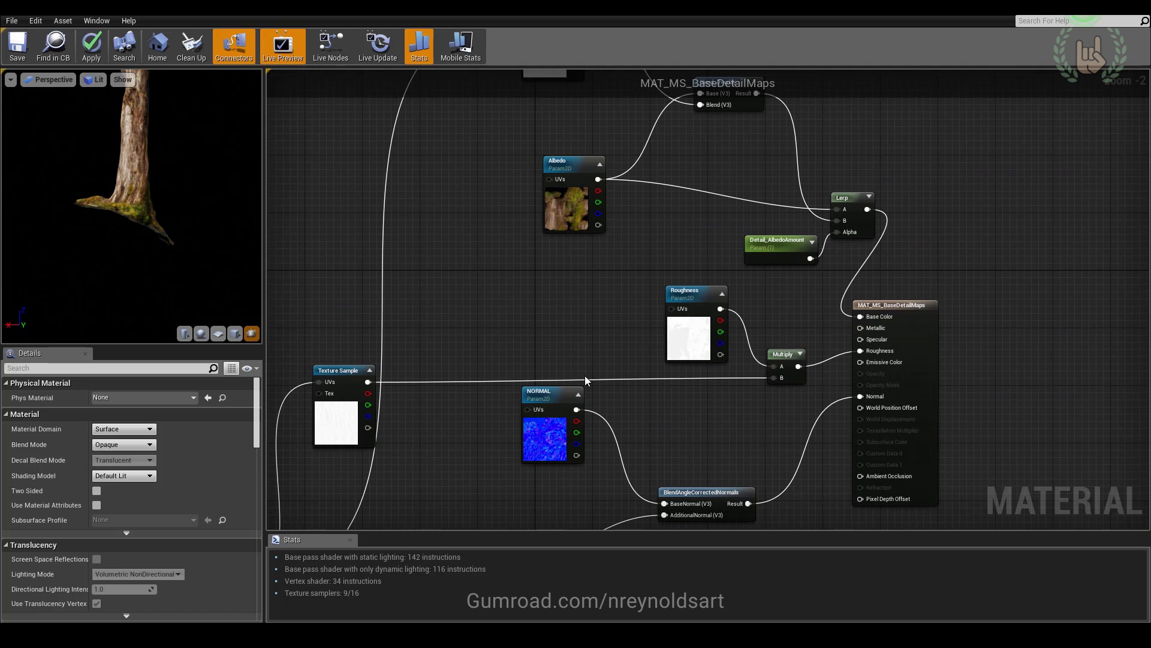
left_click_drag(731, 8, 784, 429)
left_click(375, 470)
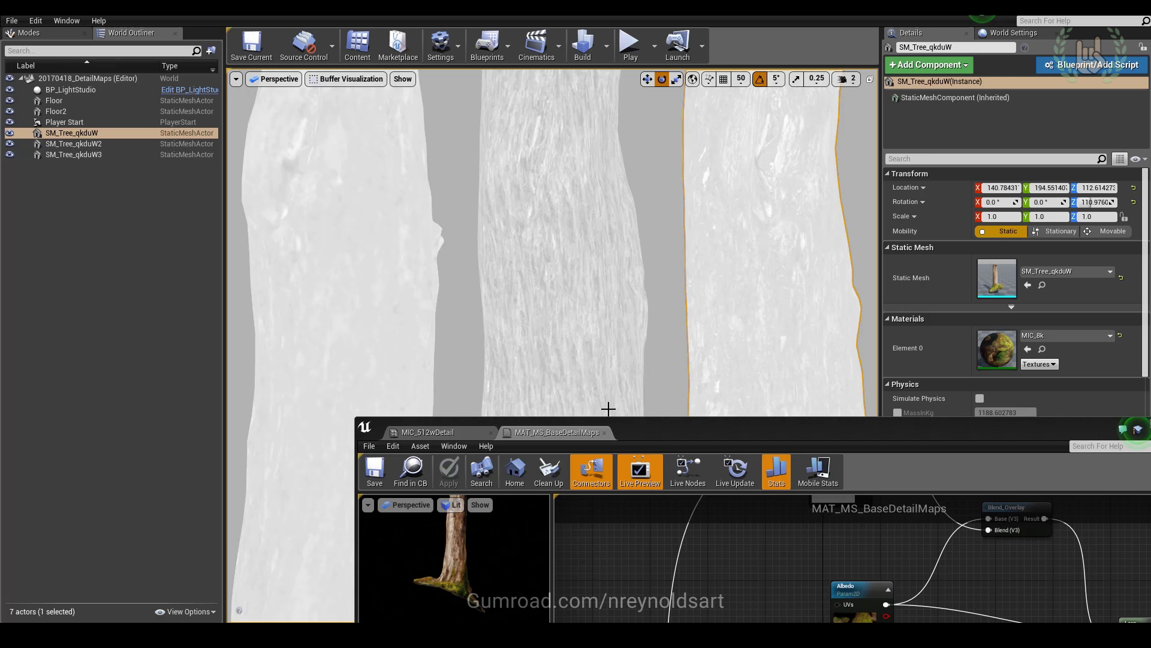
- Set the level viewport back to Lit and close the material editor window
left_click(348, 79)
left_click(327, 103)
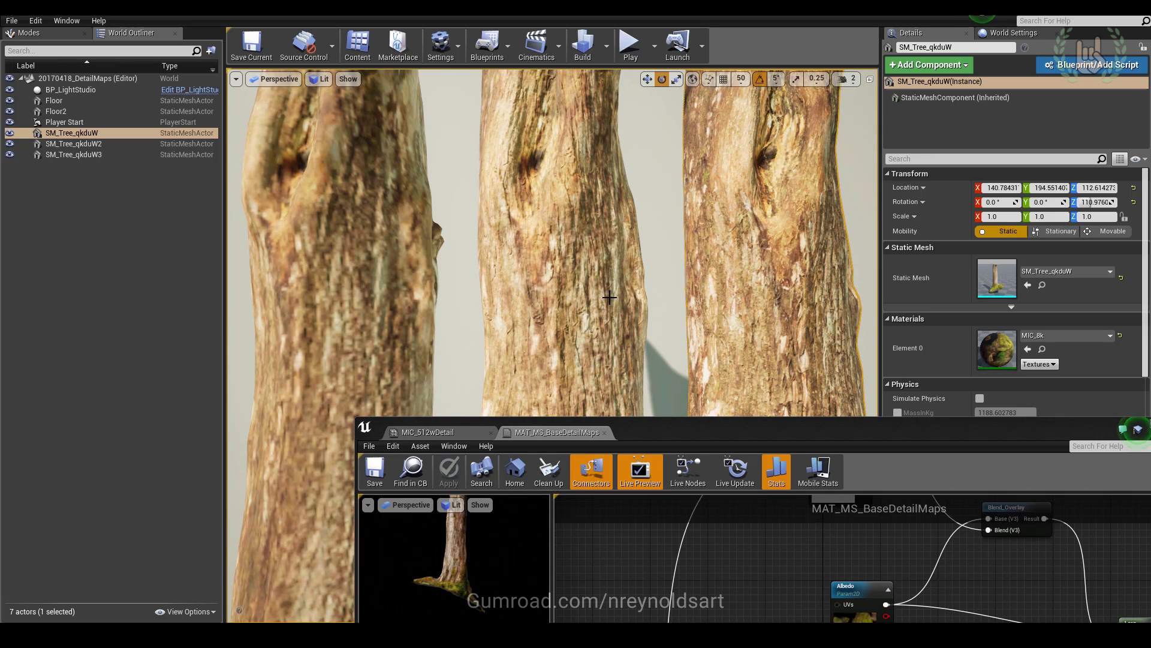
left_click_drag(814, 437, 591, 217)
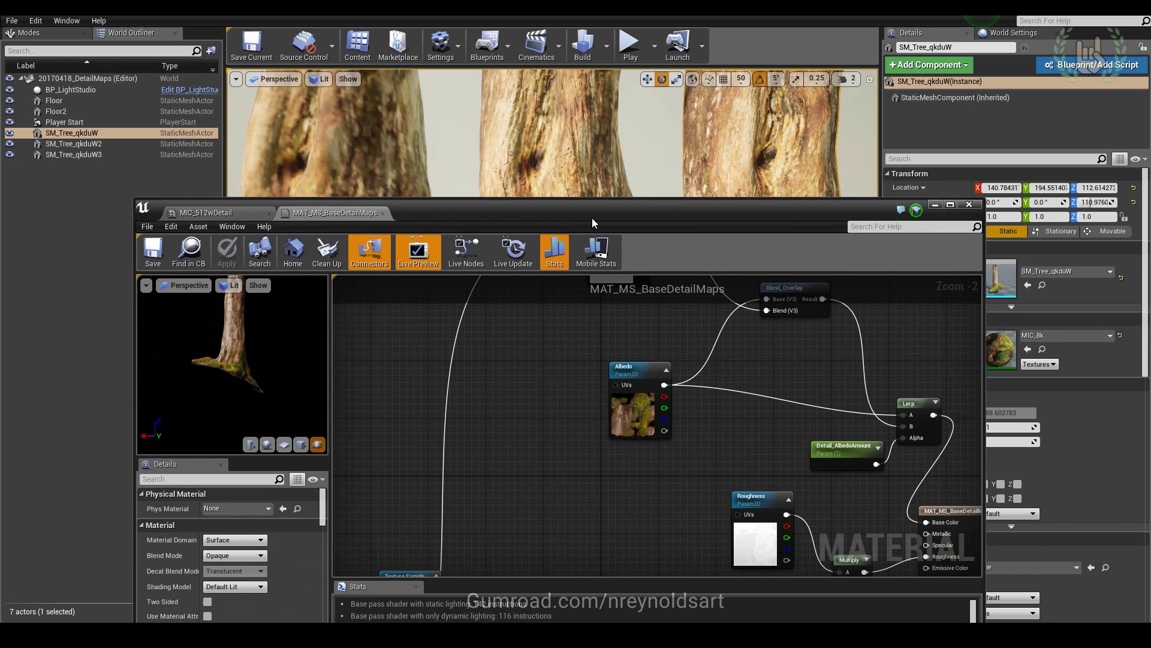
left_click(970, 208)
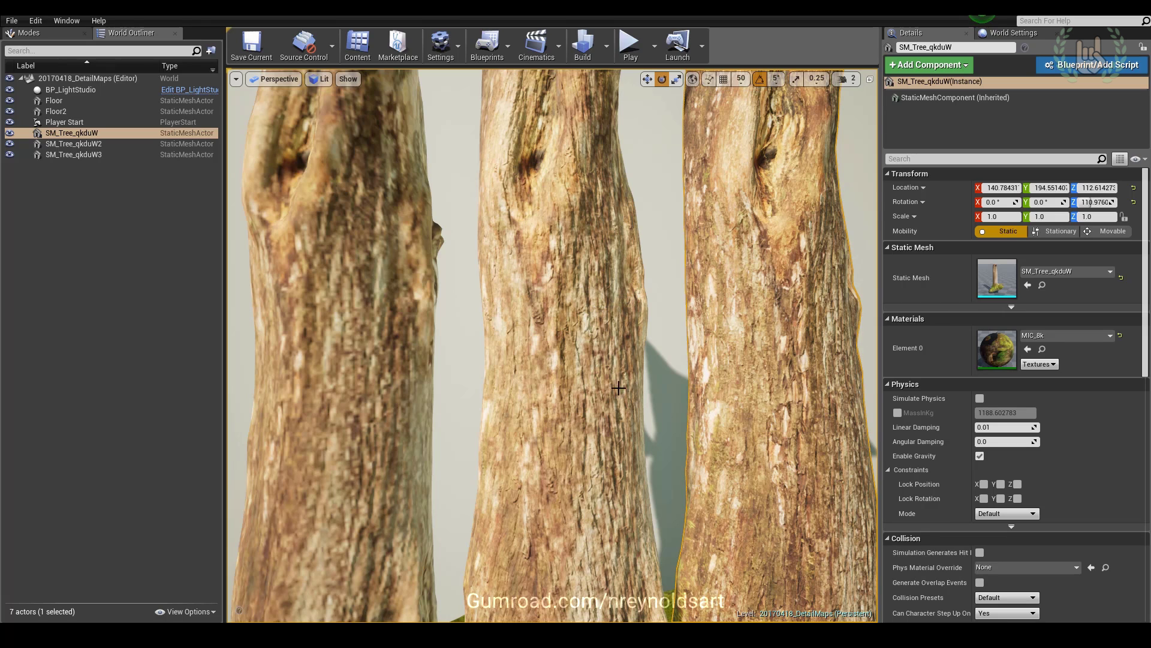
- Examine the moss and bark detail at the bases of the trees from several angles, with nothing selected
left_click(579, 286)
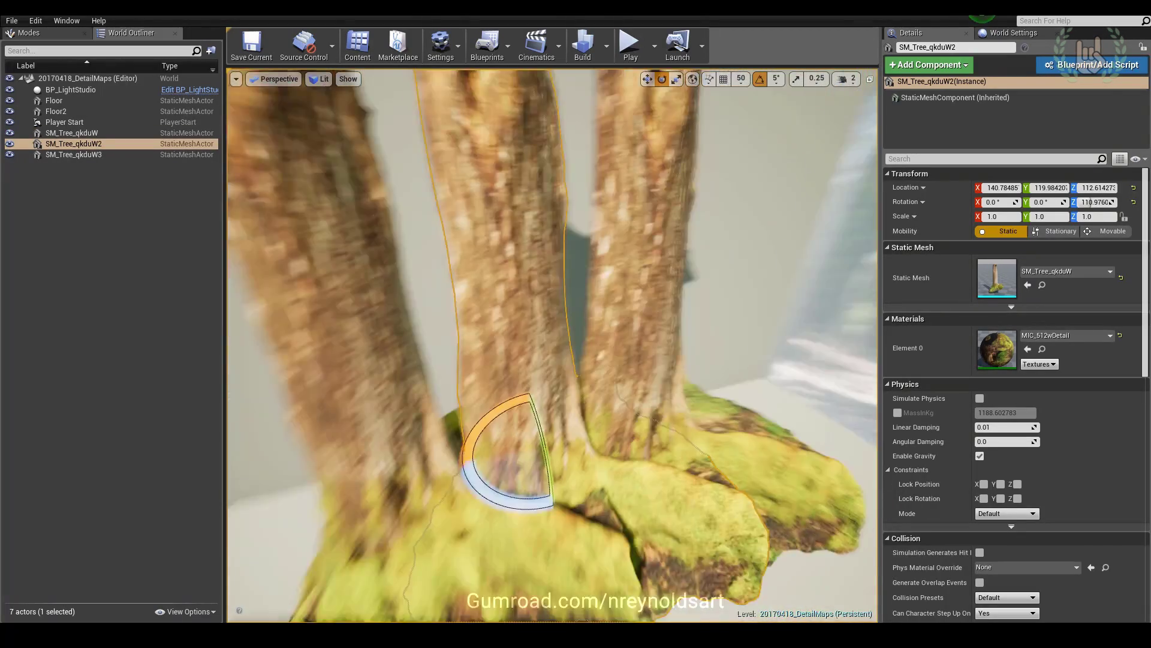
right_click_drag(649, 354, 444, 308)
key("Escape")
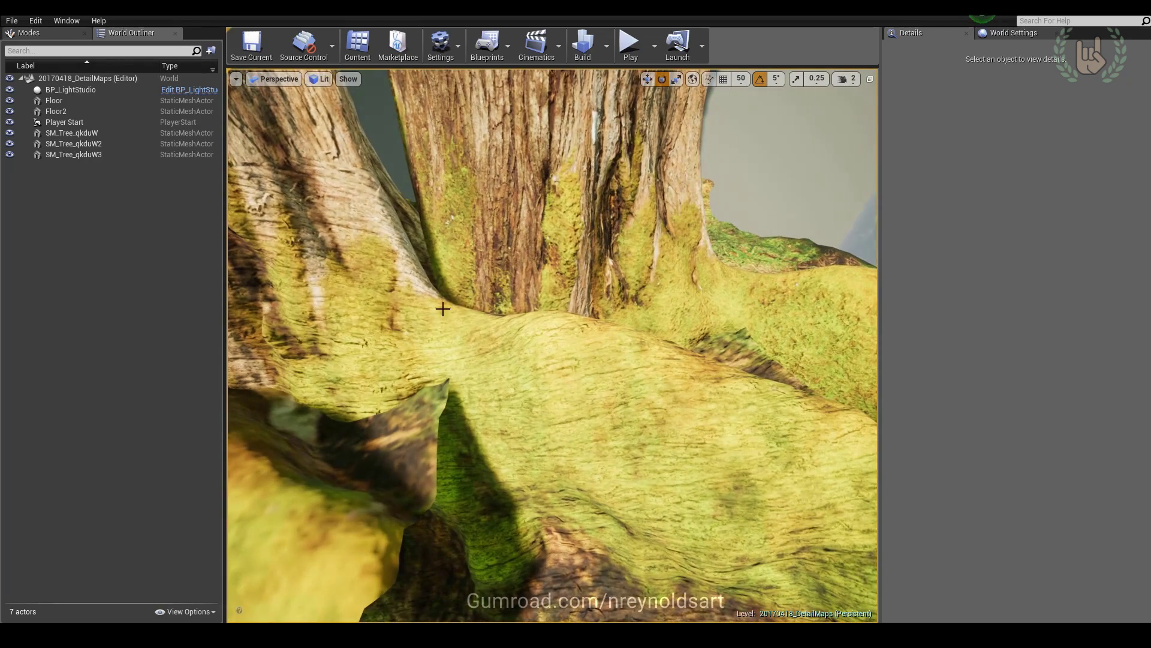
right_click_drag(624, 391, 542, 170)
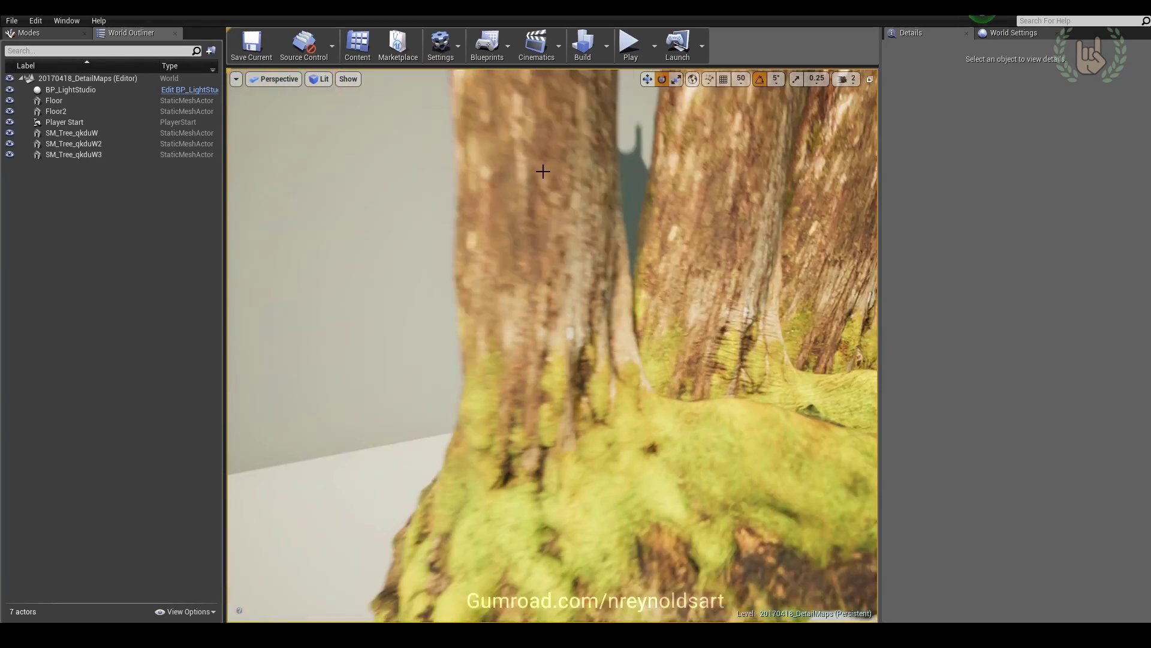
scroll(635, 332, "down", 3)
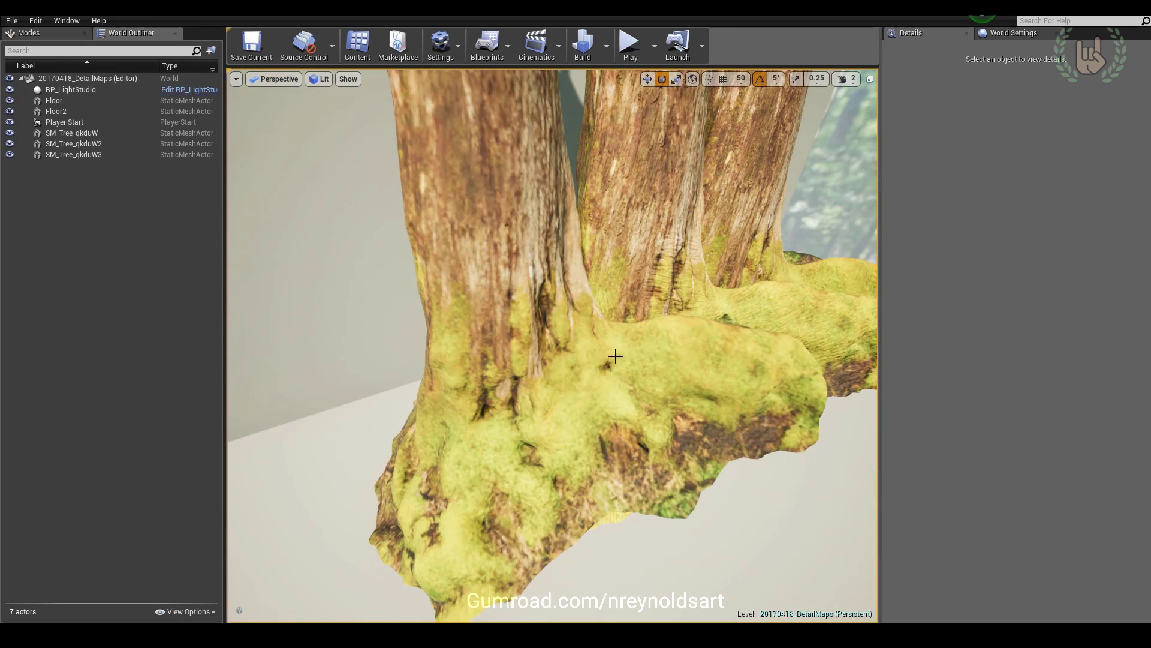
- Compare the bark detail on the three tree trunks and mossy bases from several angles, with nothing selected
scroll(693, 342, "down", 2)
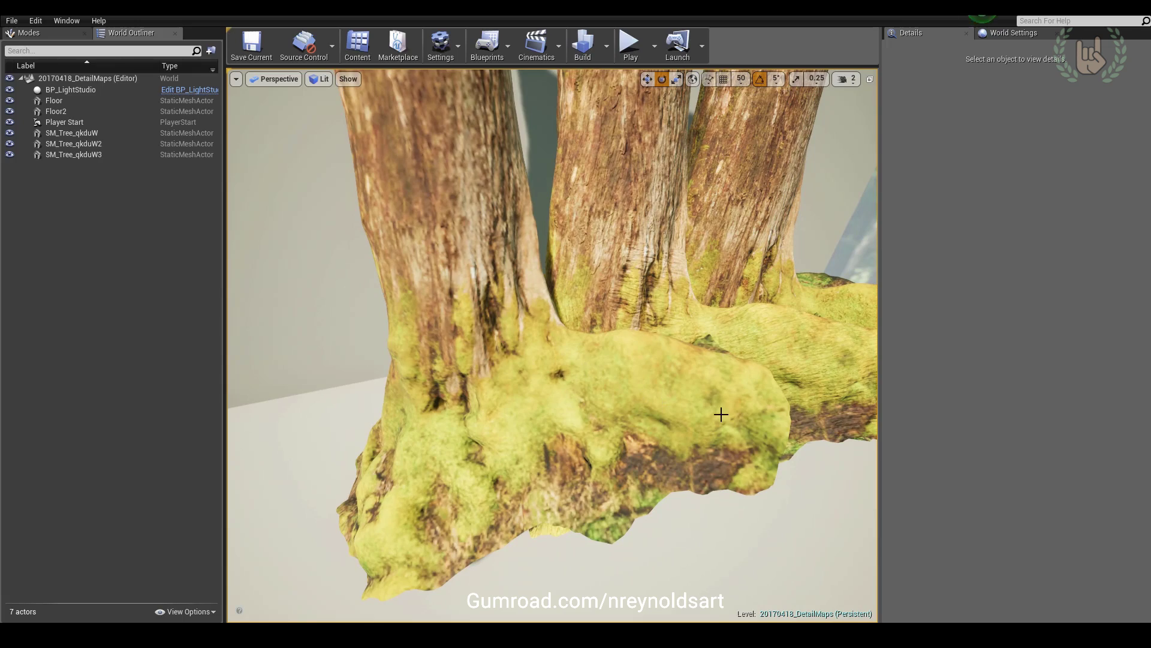
right_click_drag(694, 341, 492, 368)
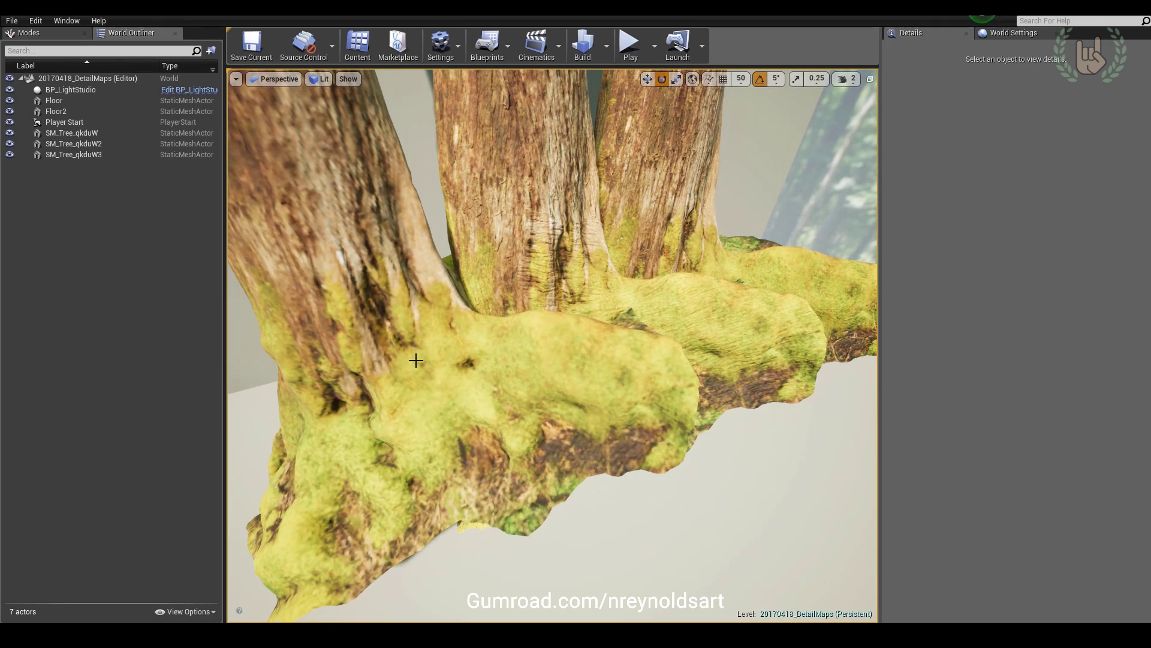
scroll(490, 335, "up", 3)
left_click(489, 314)
right_click_drag(490, 314, 572, 440)
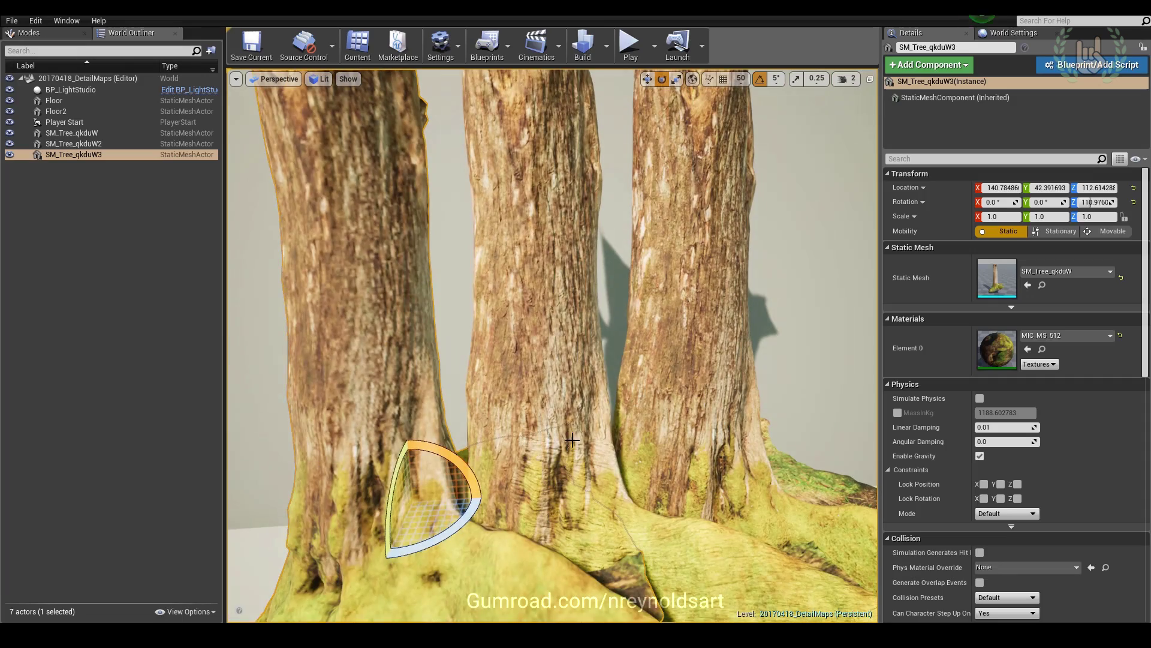
key("Escape")
right_click_drag(614, 390, 678, 411)
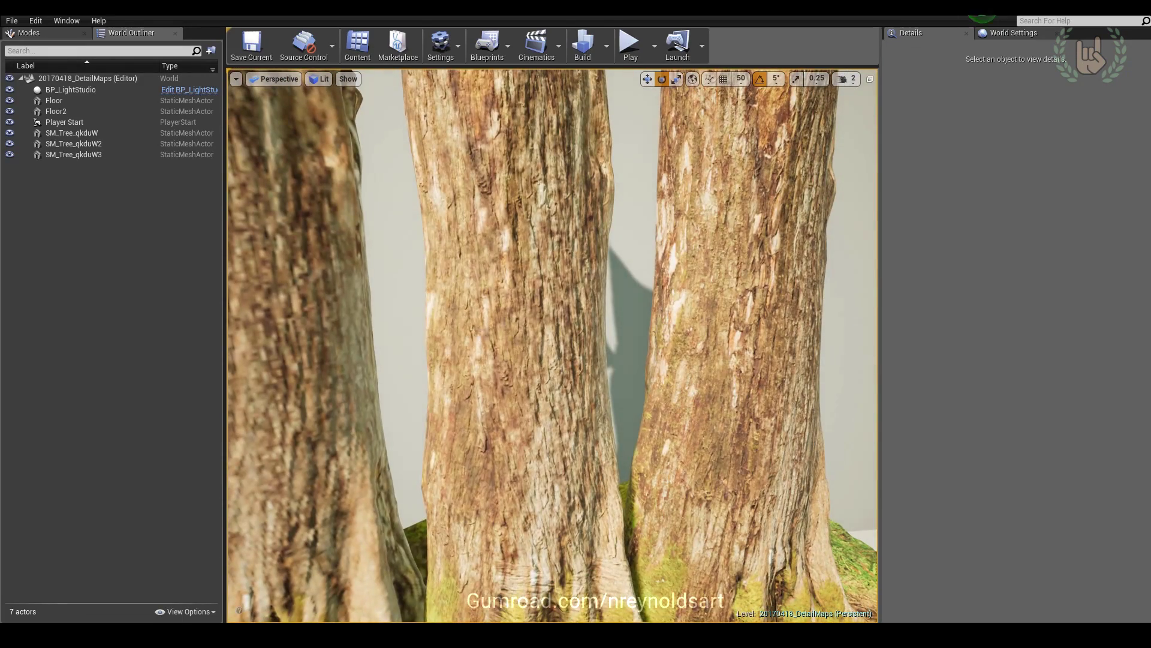
right_click_drag(517, 350, 497, 335)
right_click_drag(491, 400, 473, 382)
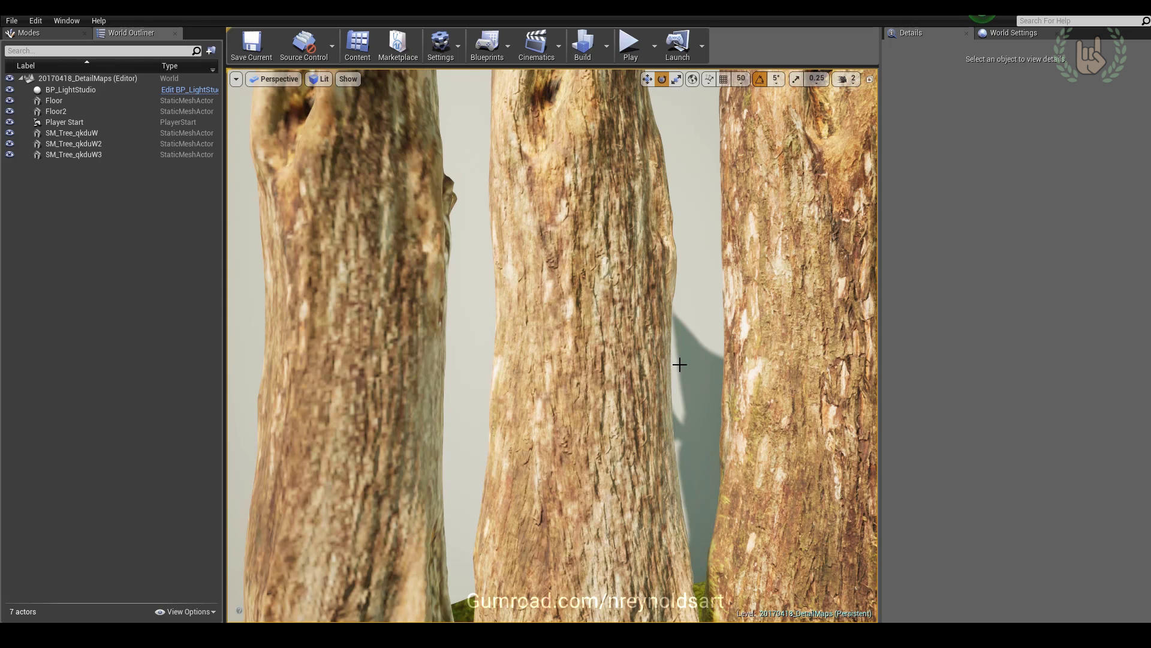
right_click_drag(373, 265, 393, 258)
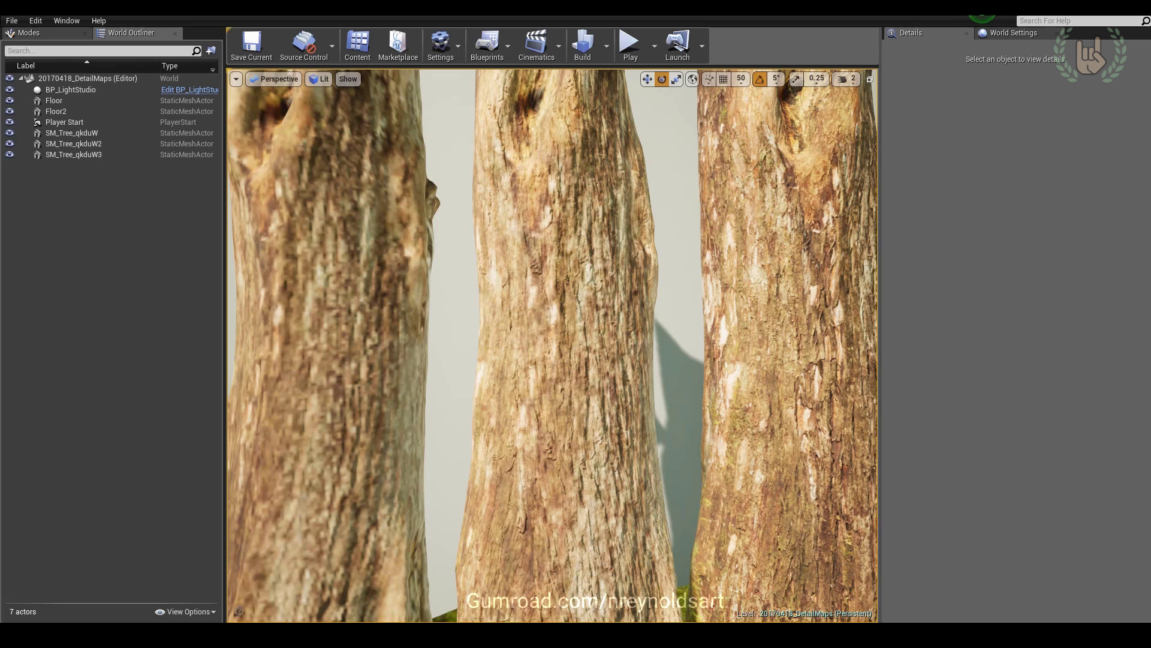
- Open the middle tree's MIC_512wDetail material instance and its parent MAT_MS_BaseDetailMaps in a maximized editor
left_click(552, 402)
double_click(1000, 348)
scroll(300, 462, "down", 4)
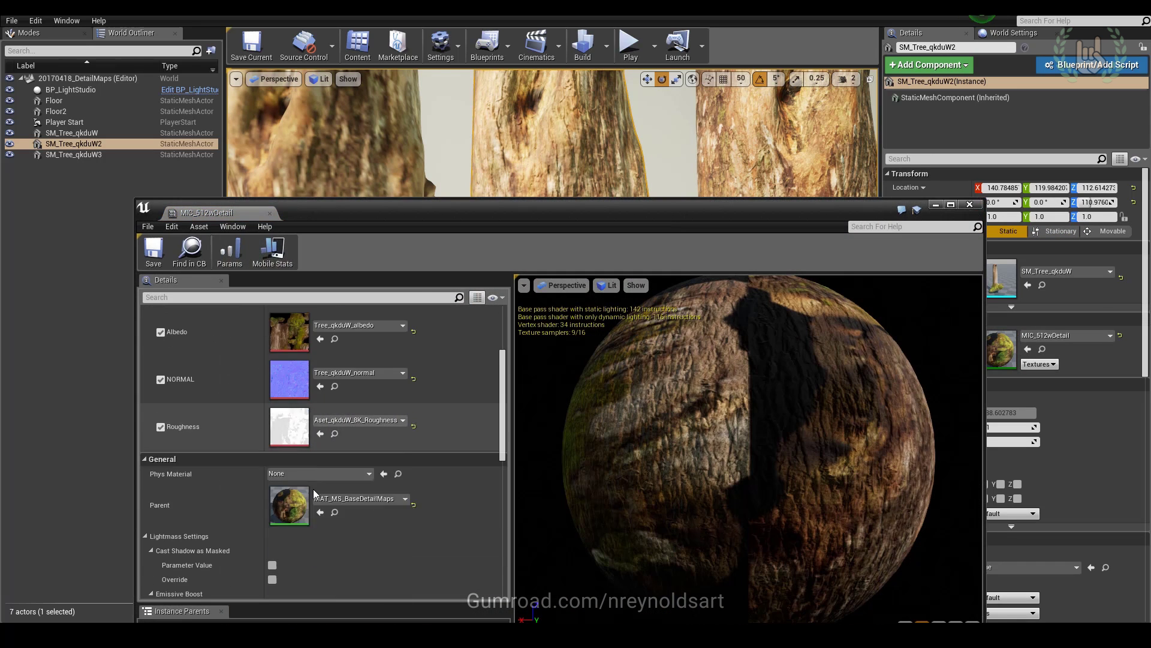
double_click(306, 496)
double_click(644, 207)
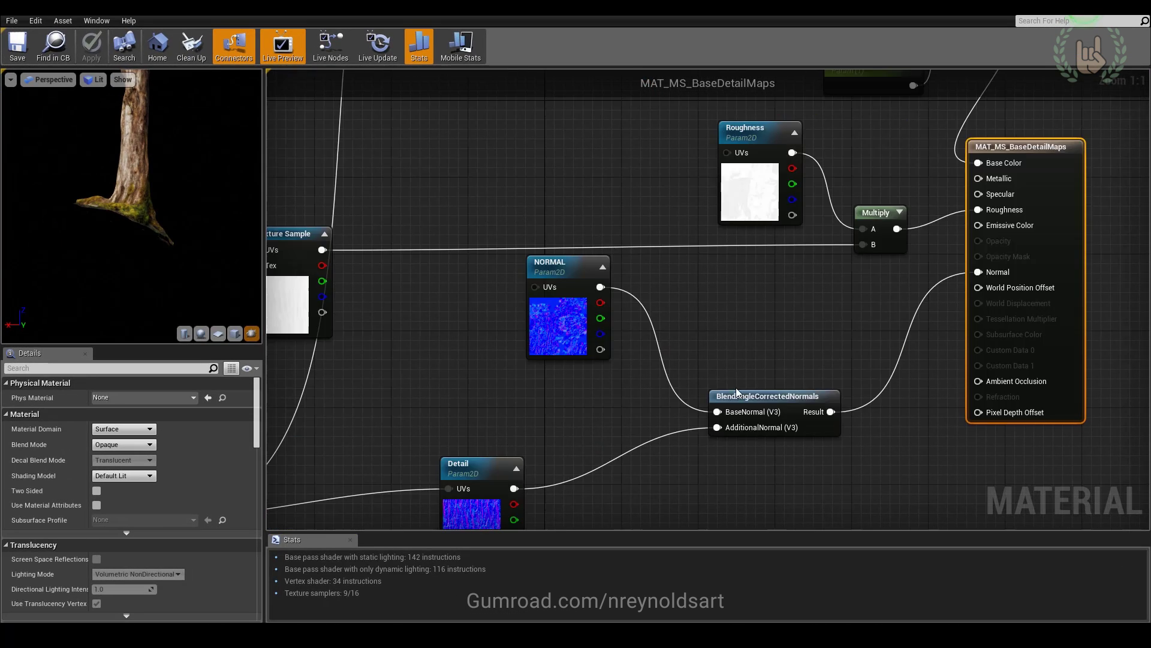
- Review the full MAT_MS_BaseDetailMaps node graph, including the shared tiling branch for the detail textures
scroll(625, 349, "down", 6)
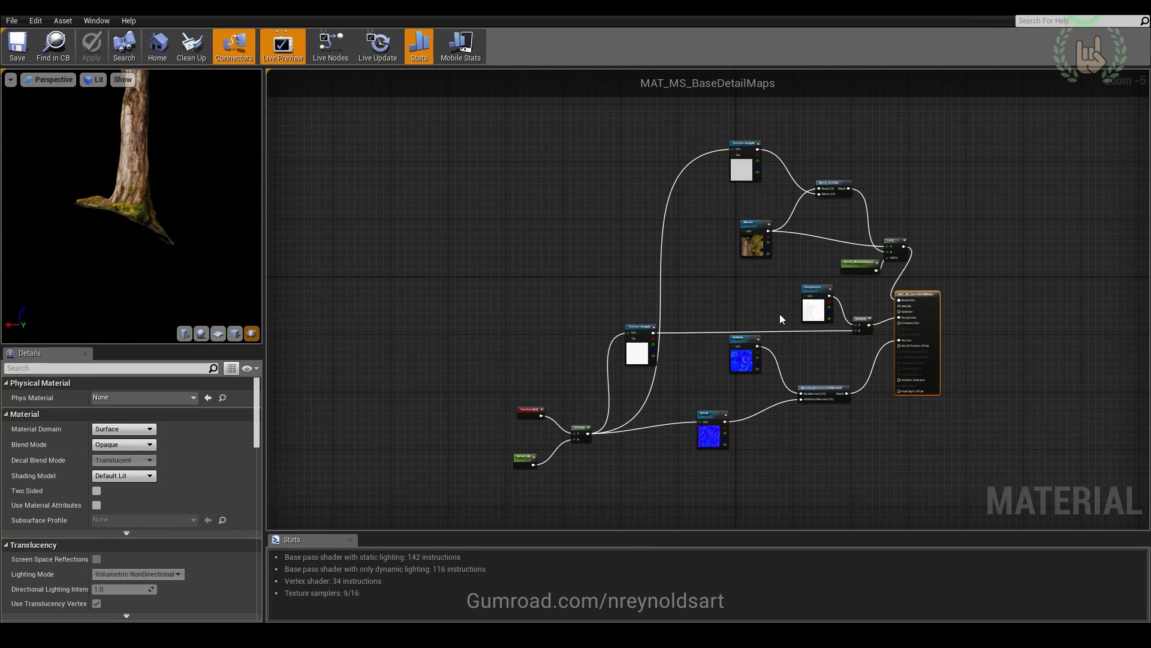
right_click_drag(673, 412, 667, 354)
scroll(668, 355, "up", 1)
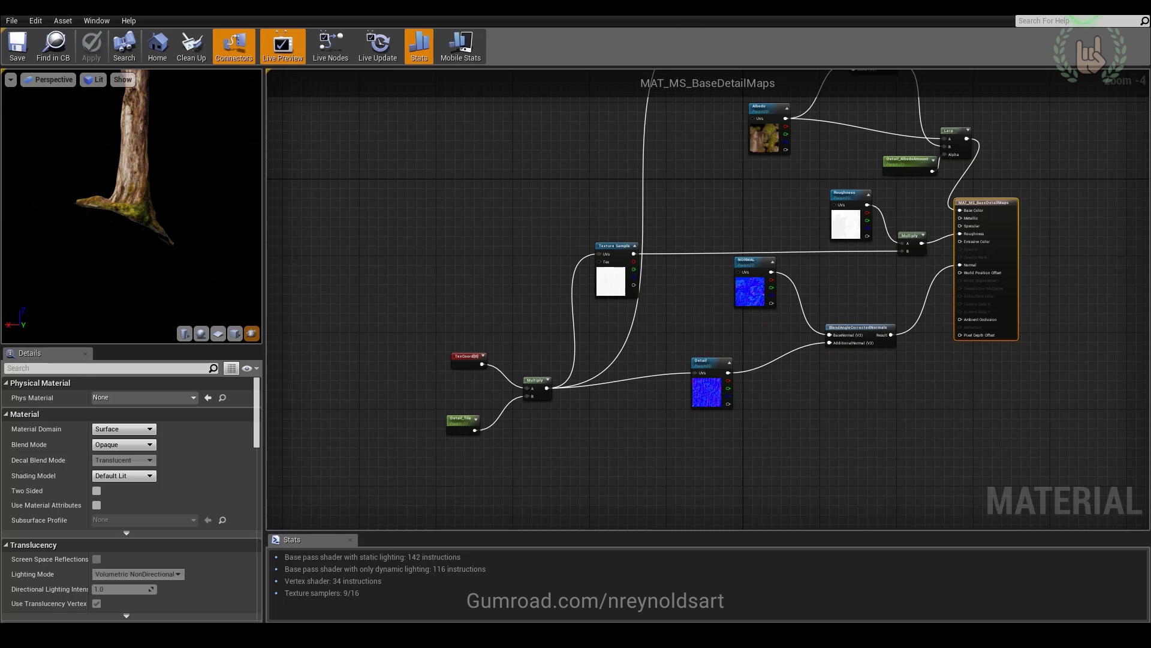
- Uncover the trees, revisit the middle tree's MIC_512wDetail instance, and return to the MAT_MS_BaseDetailMaps graph in a maximized editor
left_click_drag(420, 9, 502, 460)
left_click(546, 219)
double_click(982, 354)
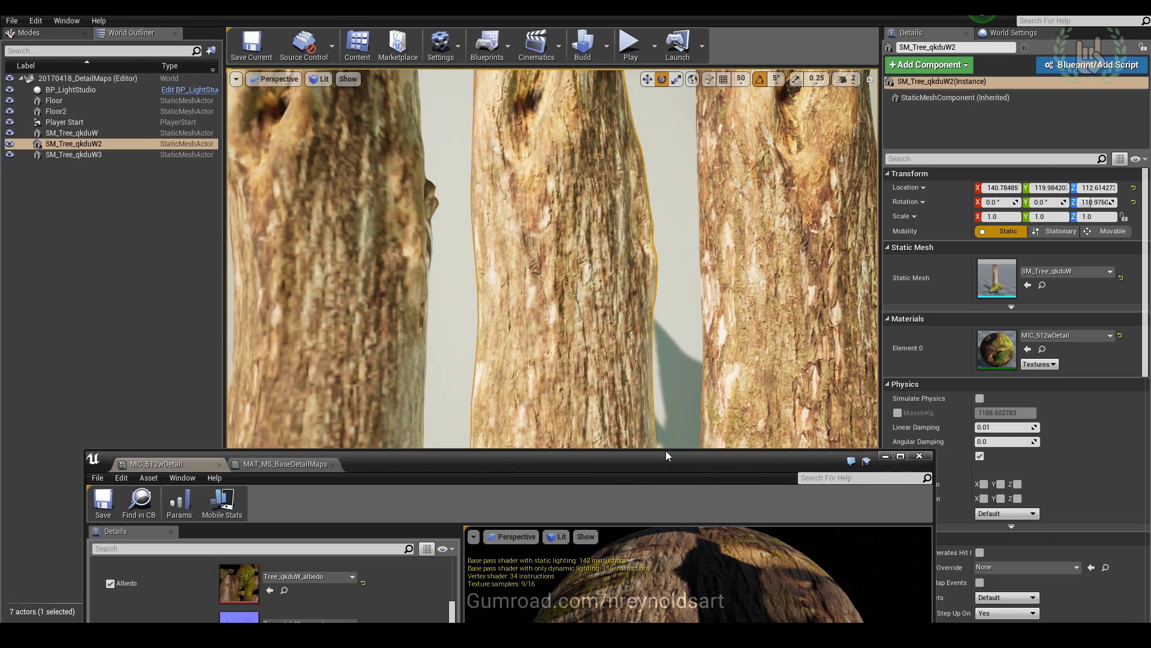
scroll(373, 442, "down", 5)
scroll(373, 412, "up", 6)
double_click(363, 347)
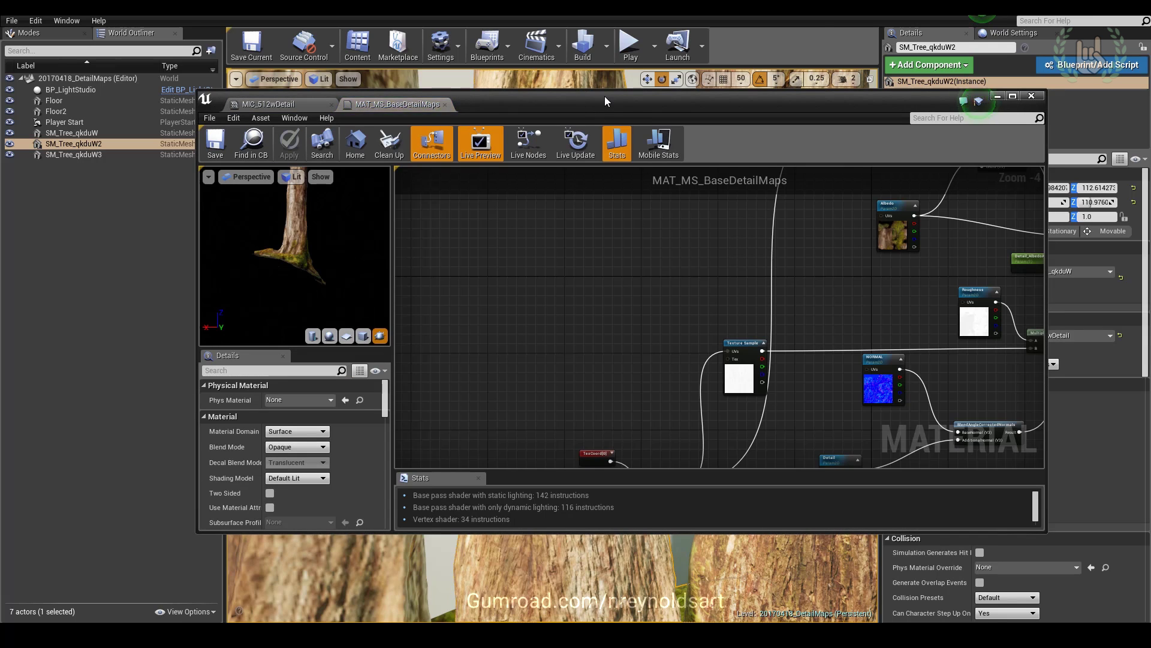
double_click(605, 96)
- Tidy the graph by placing the NORMAL node just above the Detail node and shifting the Albedo node slightly away from Blend_Overlay
scroll(642, 340, "down", 3)
scroll(596, 339, "up", 2)
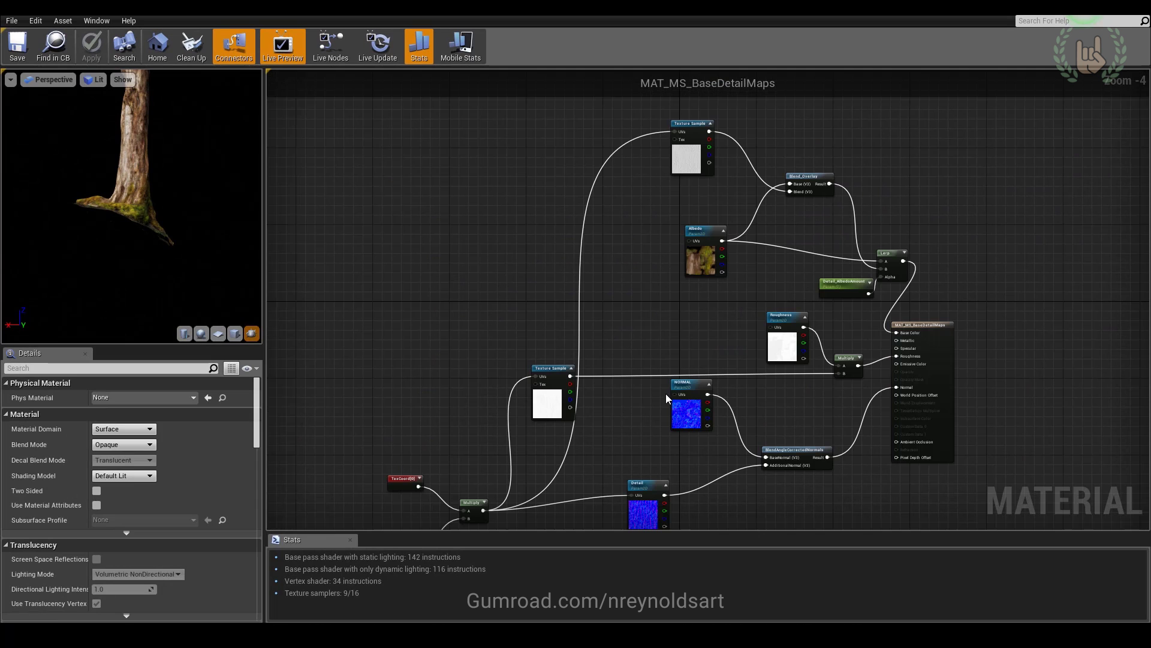
left_click(632, 425)
right_click_drag(736, 337, 707, 283)
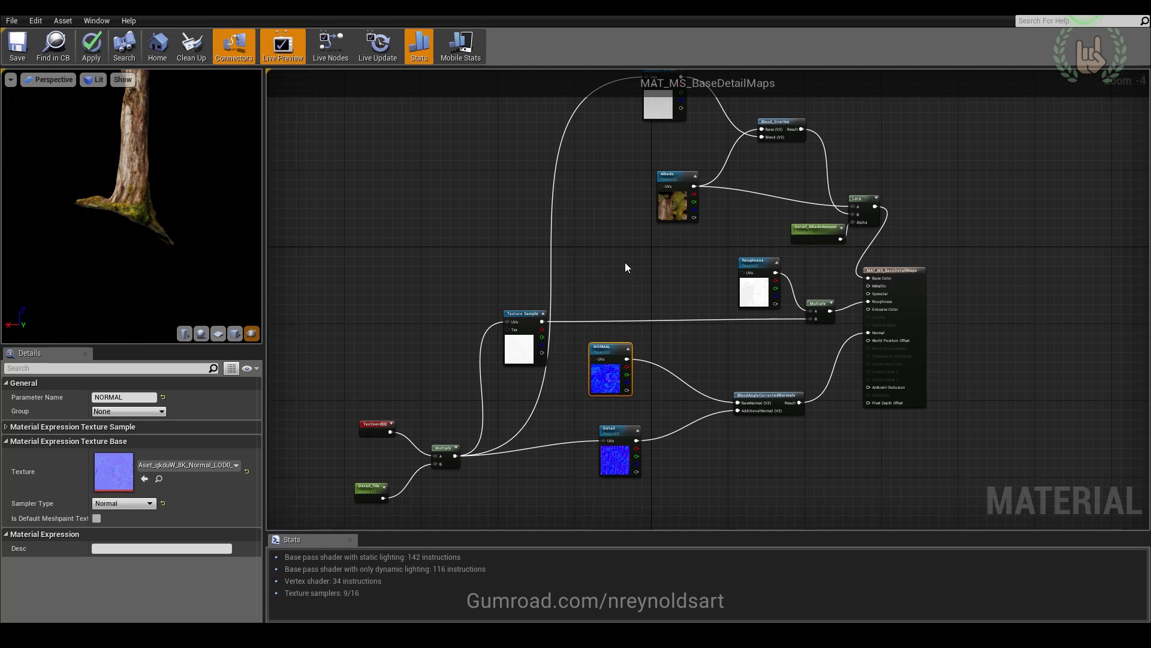
right_click_drag(676, 246, 649, 251)
left_click_drag(648, 190, 632, 203)
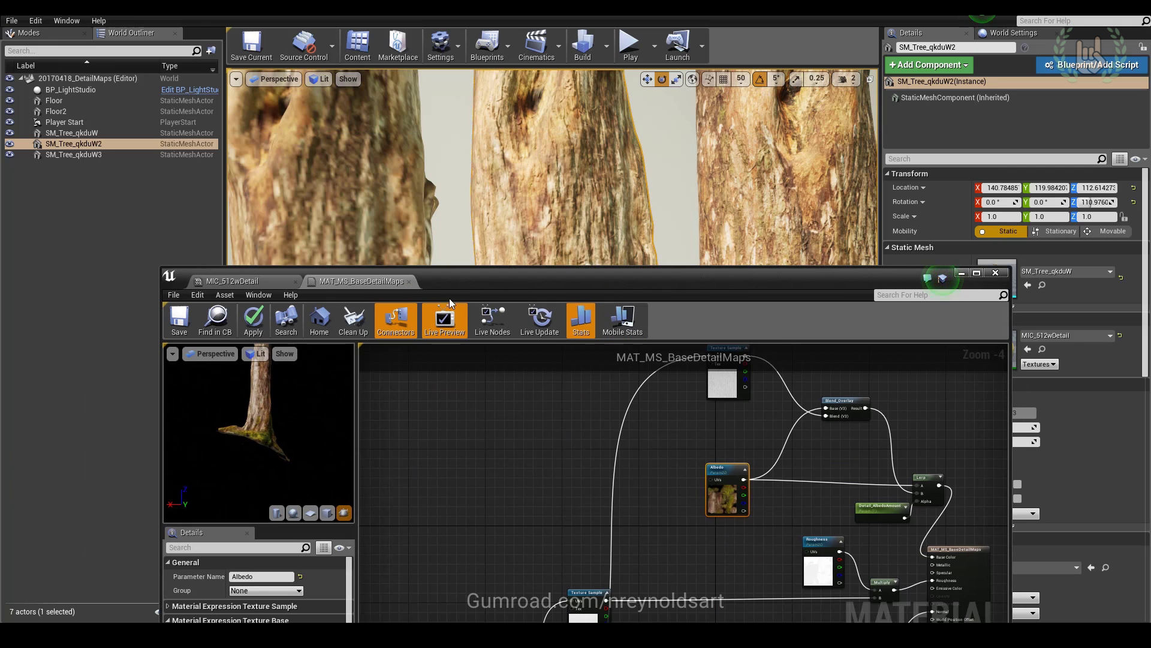
- Select the SM_Tree_qkduW tree with the MIC_8k material and try to close the material editor window
left_click(785, 180)
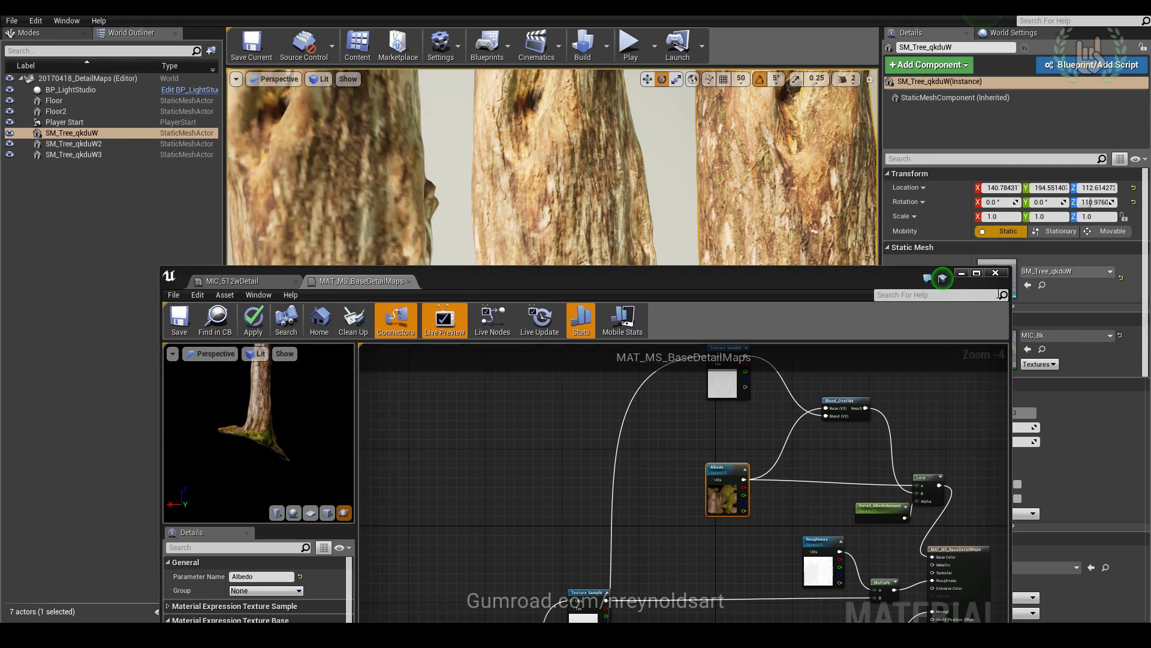
left_click(997, 273)
left_click(709, 356)
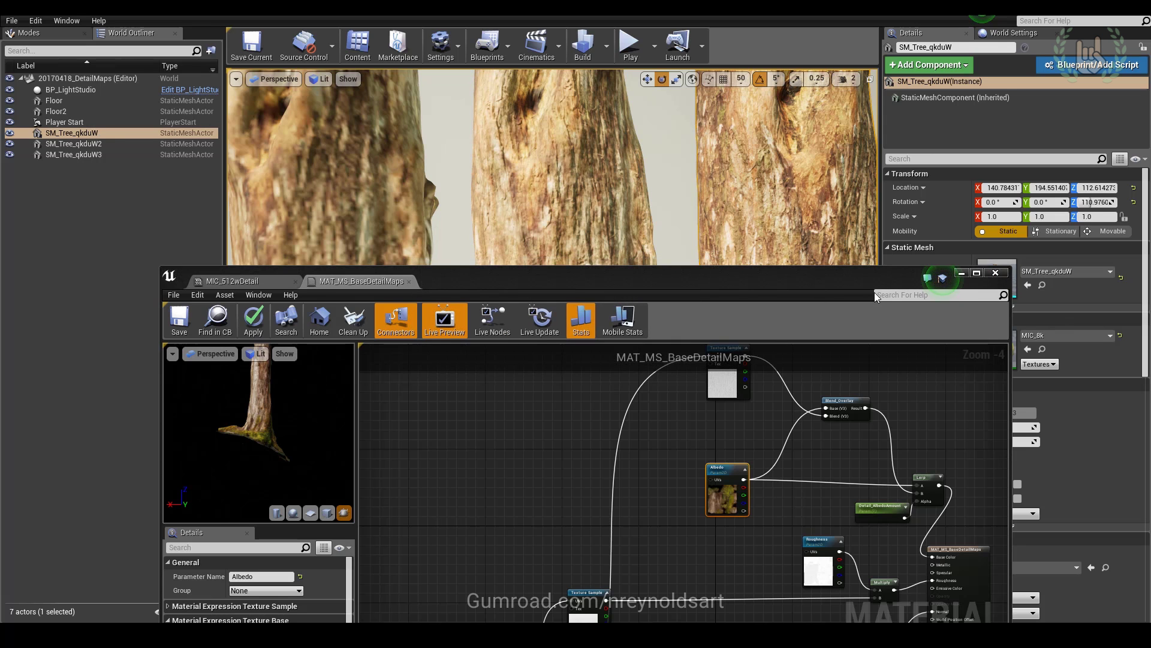
left_click(612, 355)
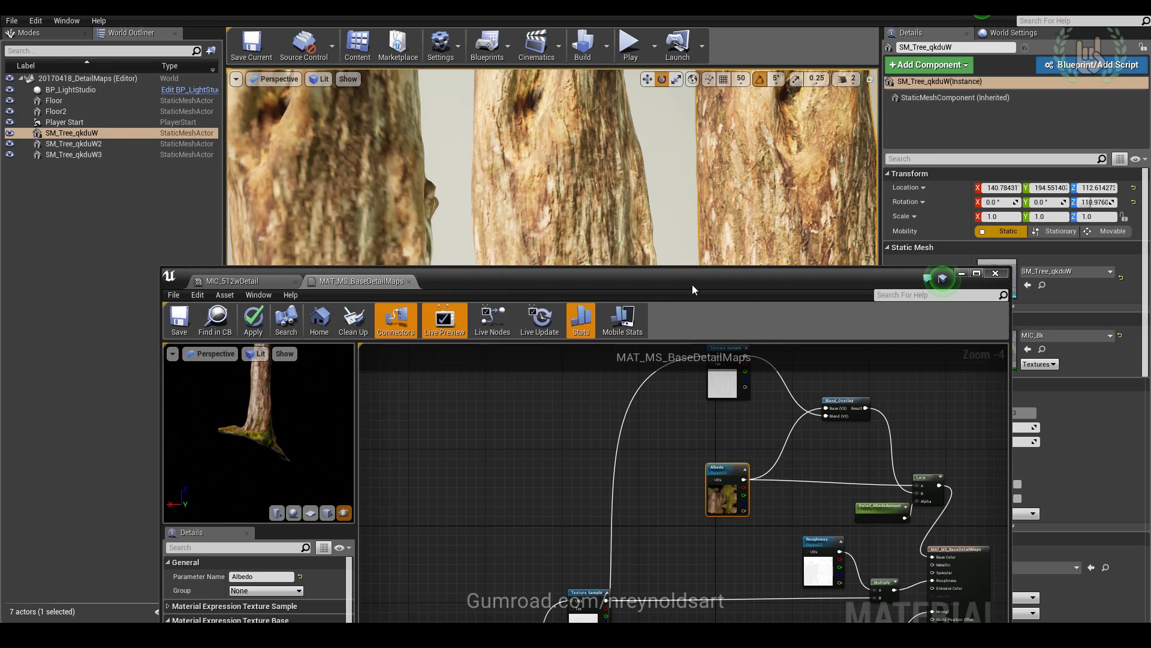